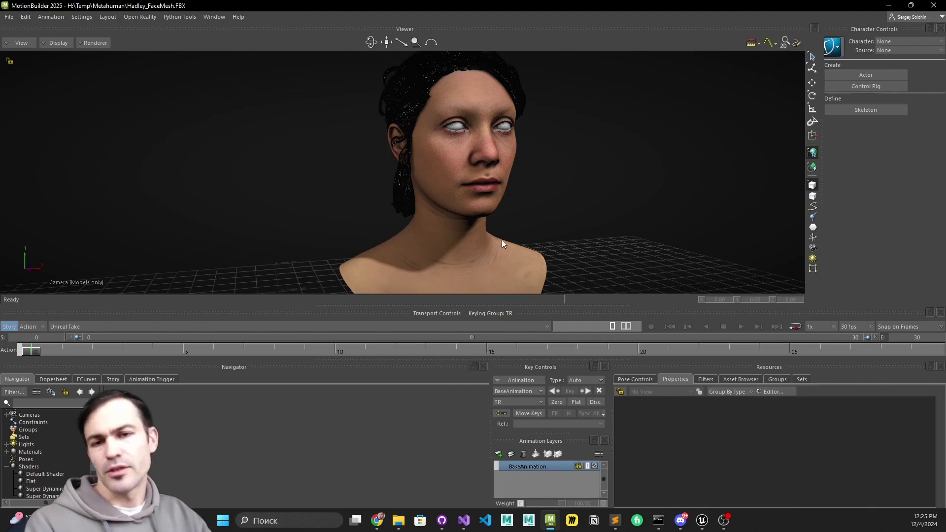
Step: Look over the head model from both sides and inspect its face mesh
drag(575, 220, 483, 215)
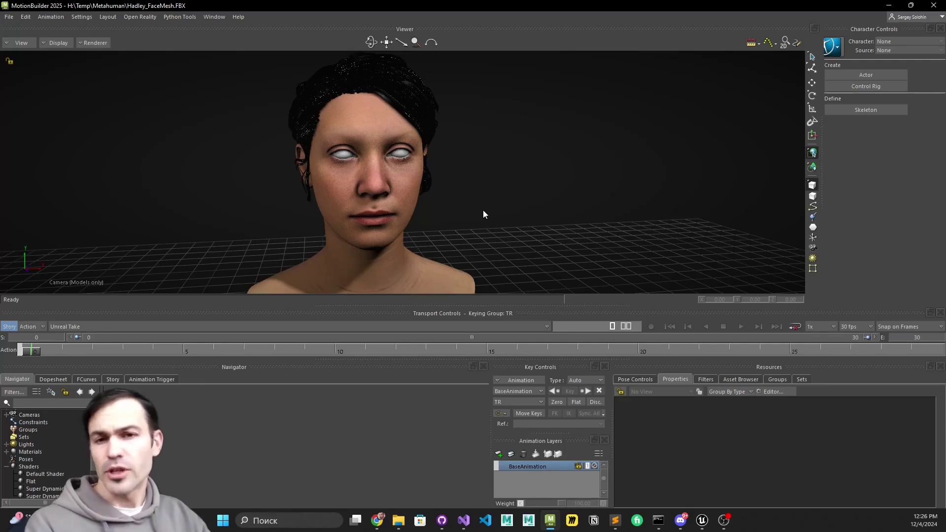
drag(483, 214, 383, 196)
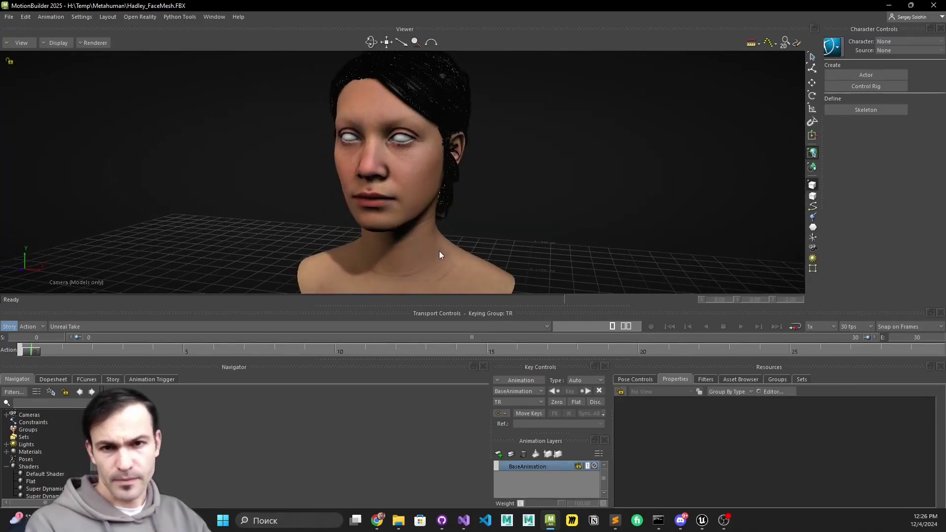
click(483, 261)
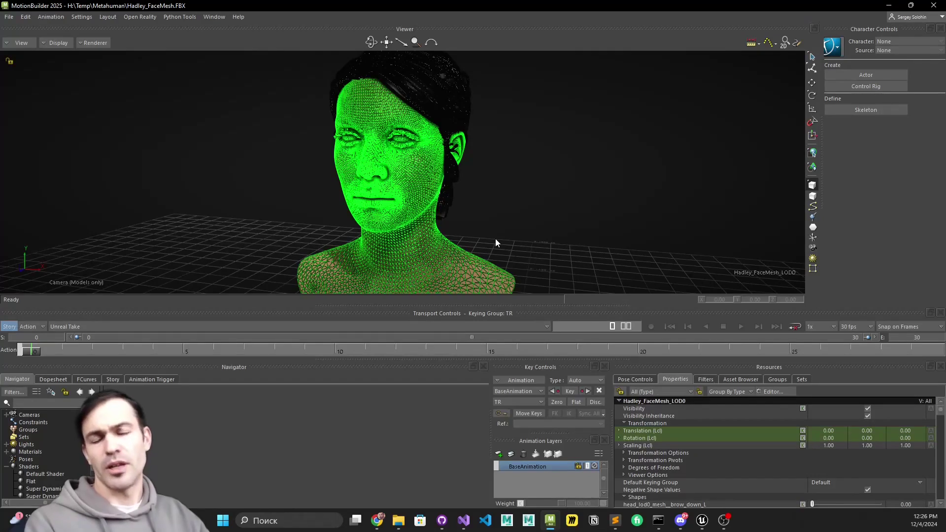
click(493, 239)
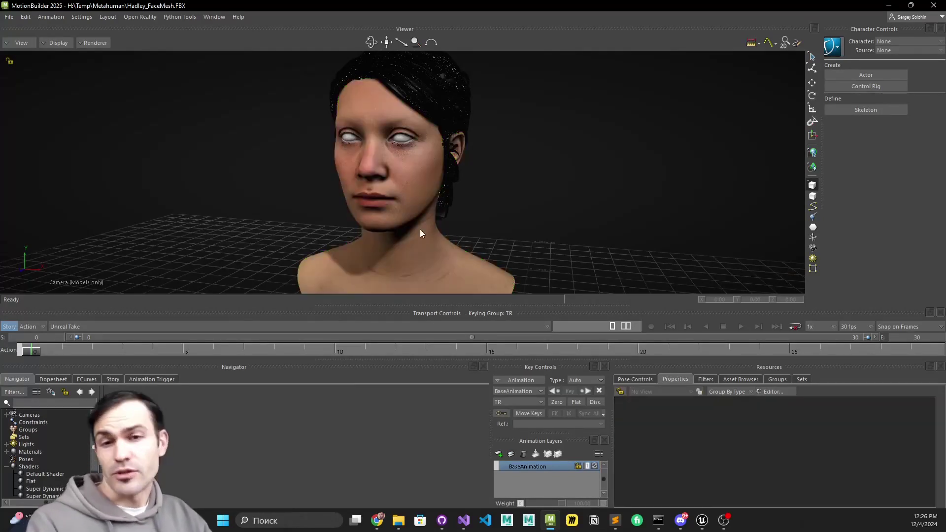
Step: Enlarge the lower workspace area and preview the FaceColor_MAIN.DDS, FaceCavity_MAIN.DDS and FaceRoughness_MAIN.DDS textures
scroll(73, 448, down, 2)
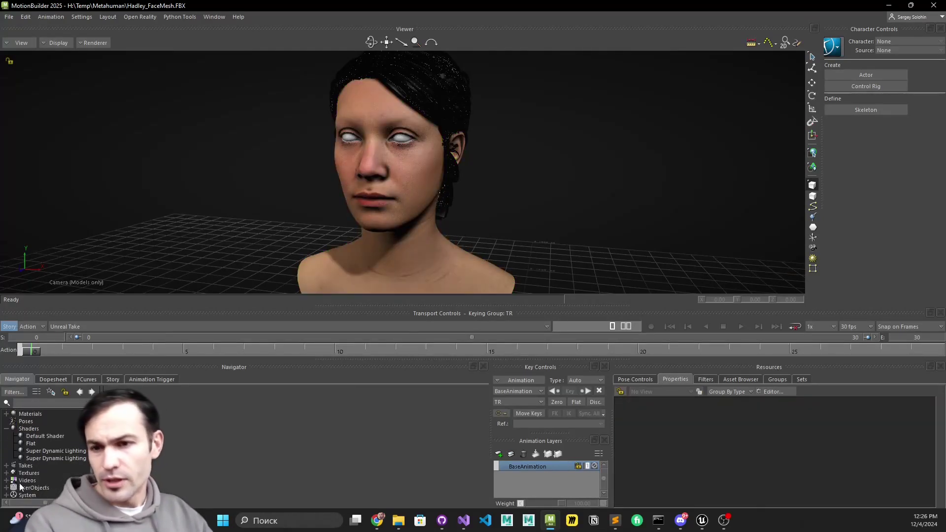
click(6, 473)
scroll(66, 470, down, 2)
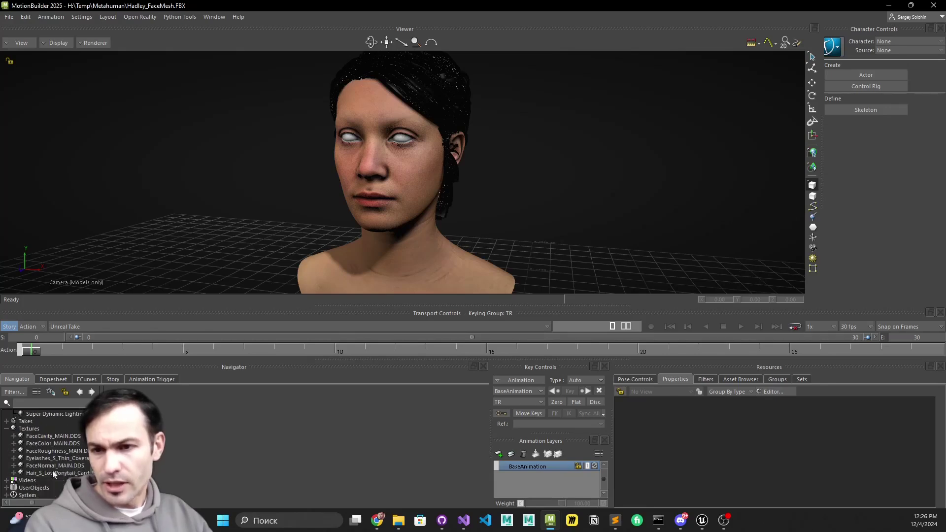
click(47, 443)
double_click(47, 444)
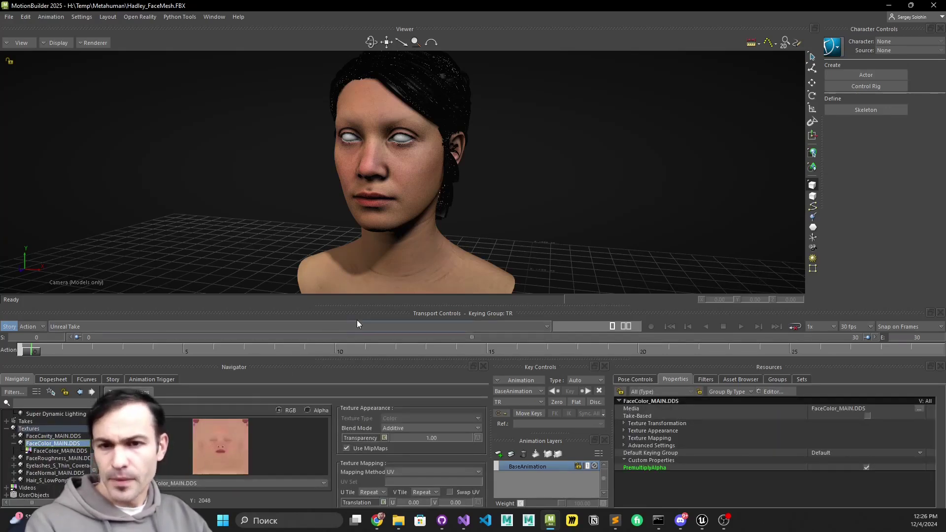
drag(391, 307, 391, 243)
click(57, 429)
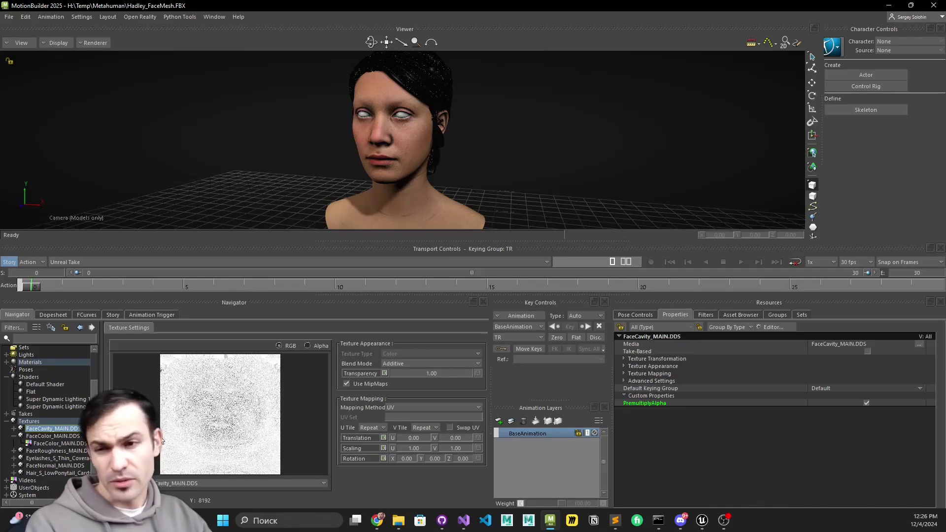
click(43, 451)
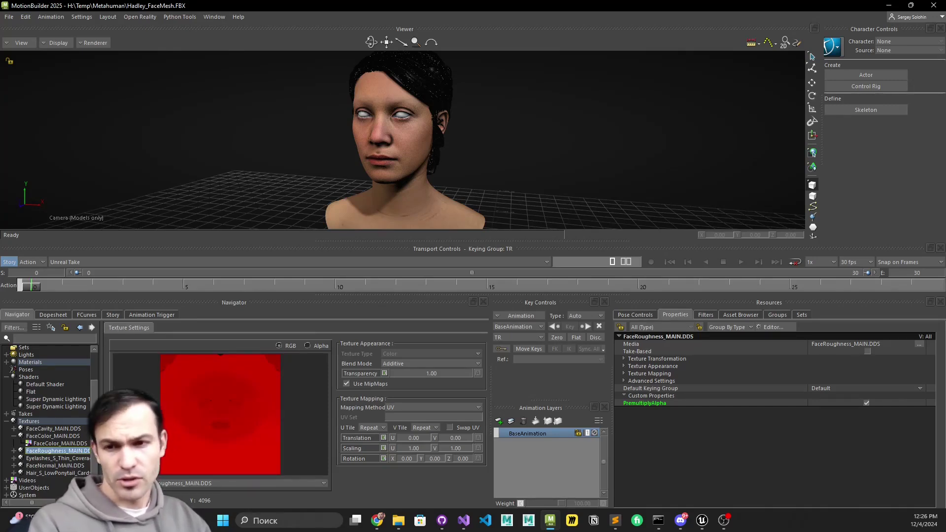
Step: Preview the Eyelashes_S_Thin_Coverage.DDS texture and examine the eyelashes on the model up close from several angles
click(47, 459)
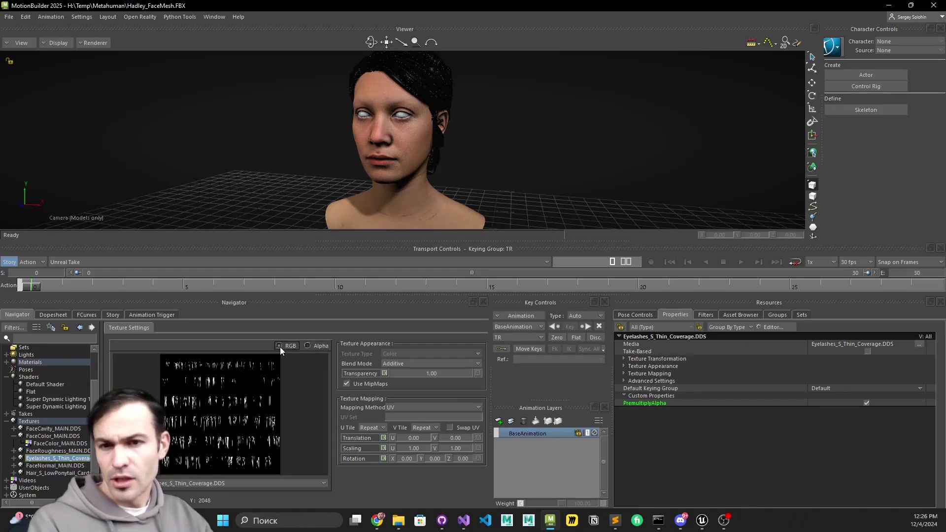
ctrl+shift+drag(427, 129, 619, 165)
scroll(414, 148, up, 5)
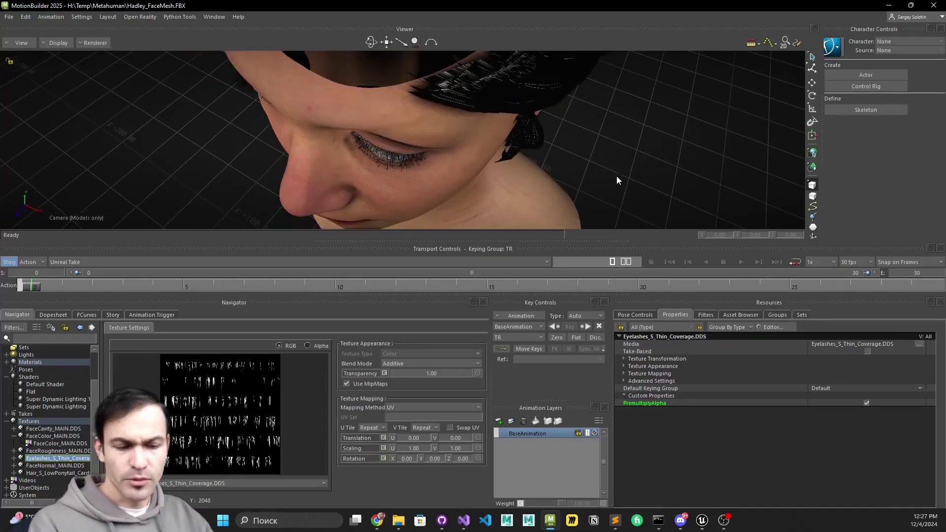
key(ctrl+shift+l)
ctrl+shift+drag(461, 191, 352, 143)
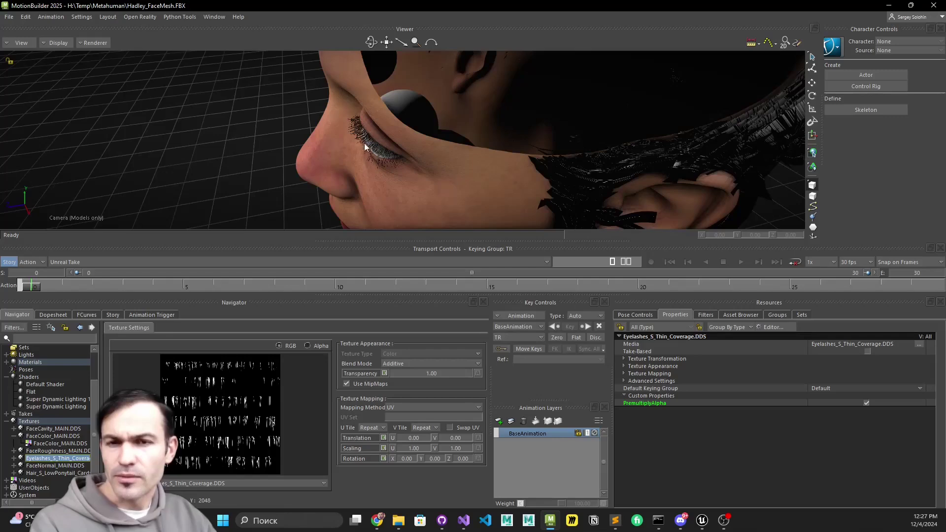
ctrl+shift+drag(478, 172, 424, 155)
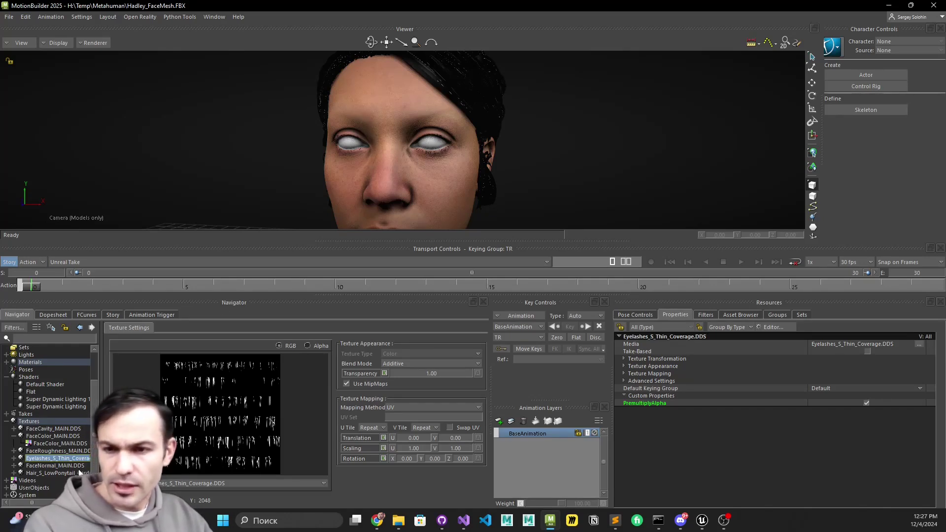
Step: Preview the FaceNormal_MAIN.DDS and Hair_S_LowPonytail_CardsAtlas_Coverage.DDS textures and examine the skin and hair on the head
click(54, 465)
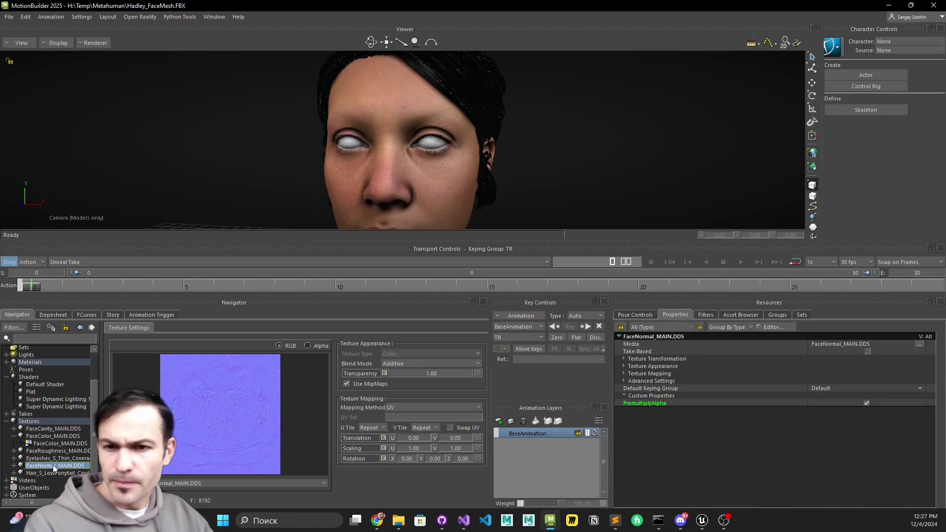
drag(473, 194, 431, 169)
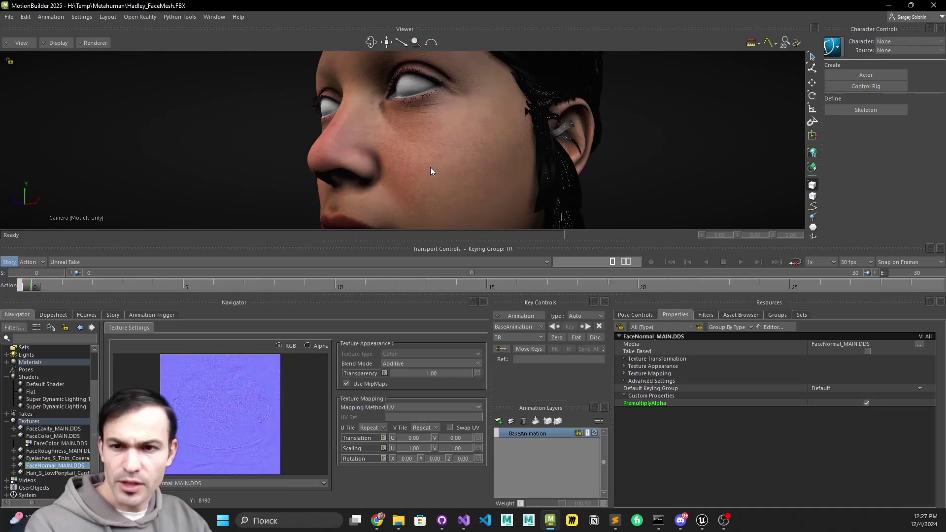
click(57, 473)
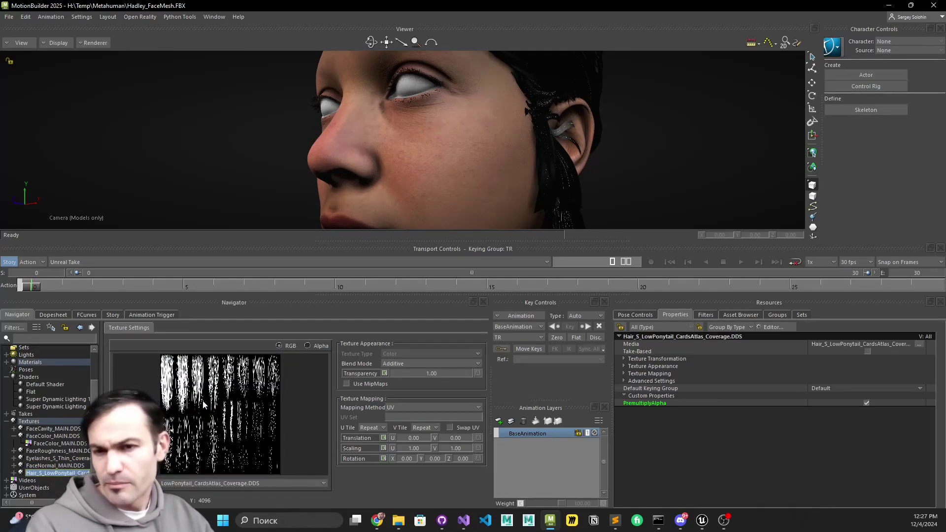
scroll(459, 195, down, 5)
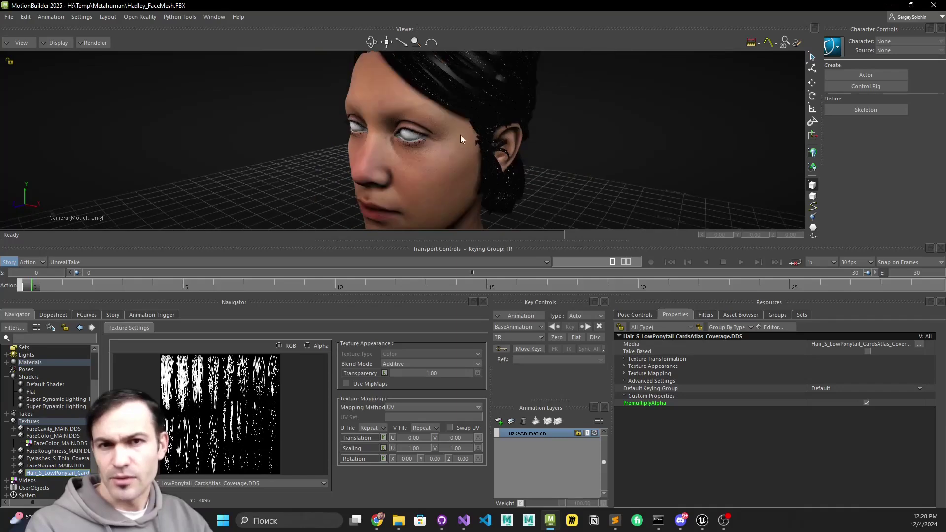
alt+middle_drag(460, 84, 442, 137)
mouse_move(442, 137)
alt+mouse_down()
mouse_move(458, 156)
mouse_move(529, 153)
mouse_move(551, 140)
mouse_move(457, 126)
alt+mouse_up()
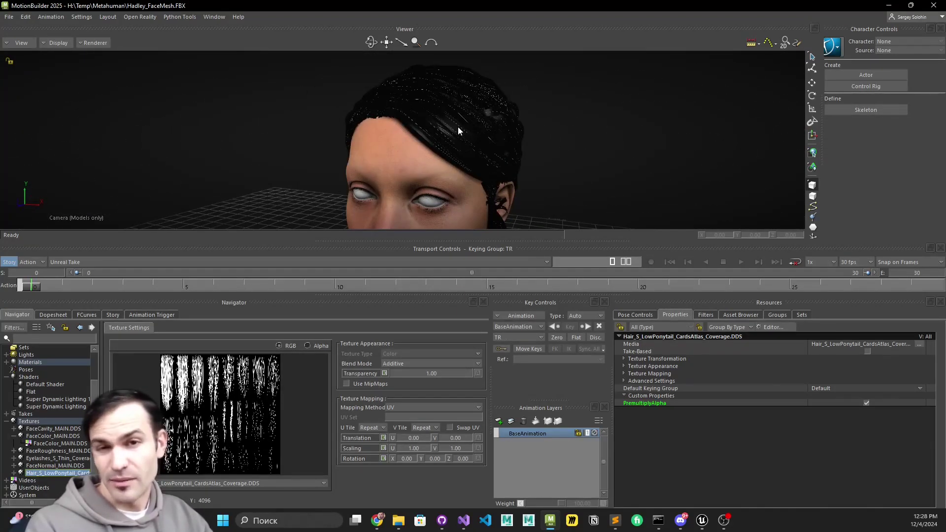
alt+drag(496, 155, 477, 170)
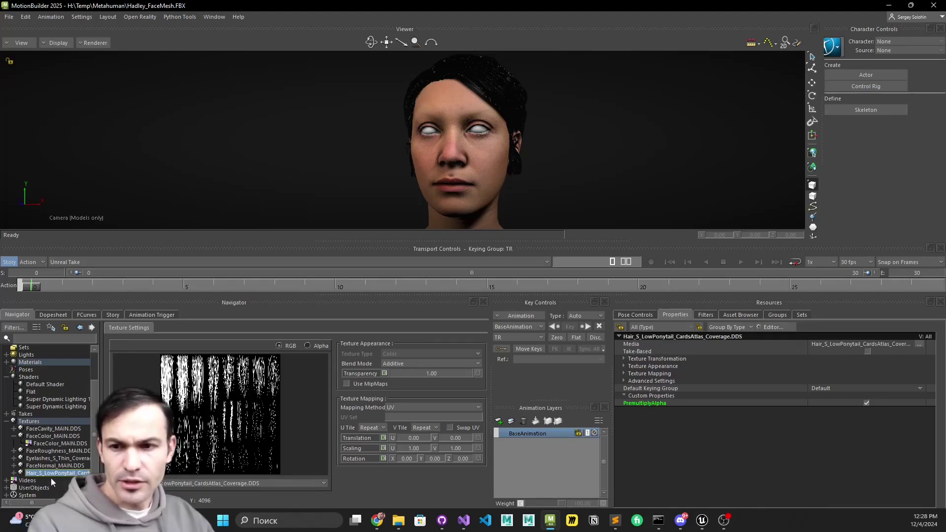
Step: Select the Post Processing user object and compare the face with SSAO disabled and re-enabled
double_click(31, 489)
click(32, 496)
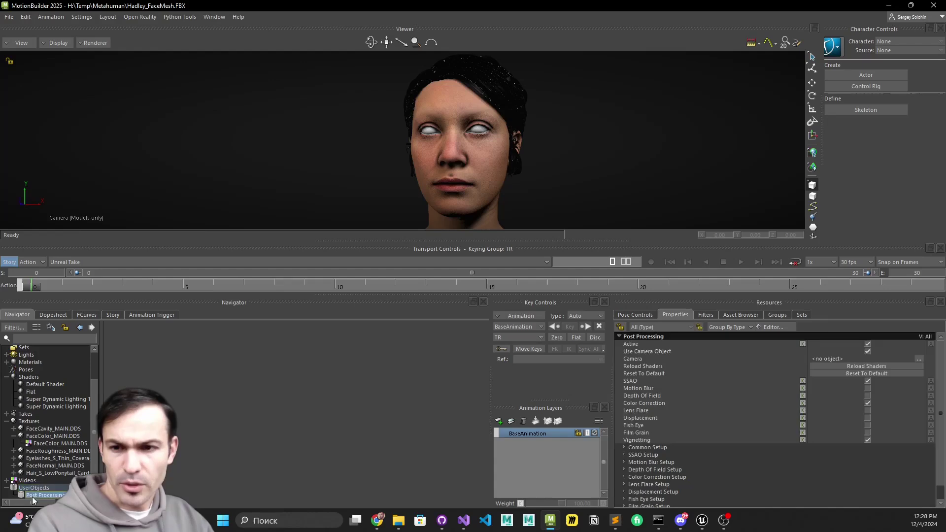
click(663, 381)
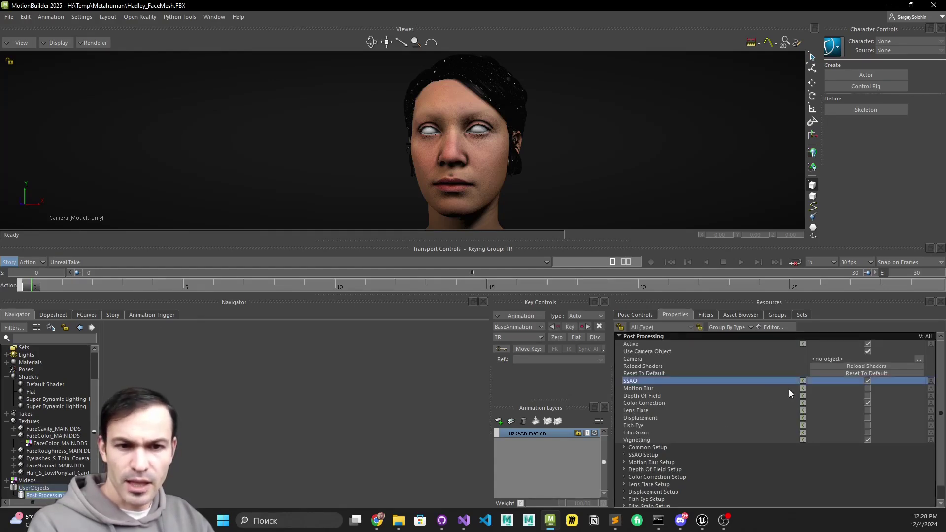
scroll(611, 181, up, 5)
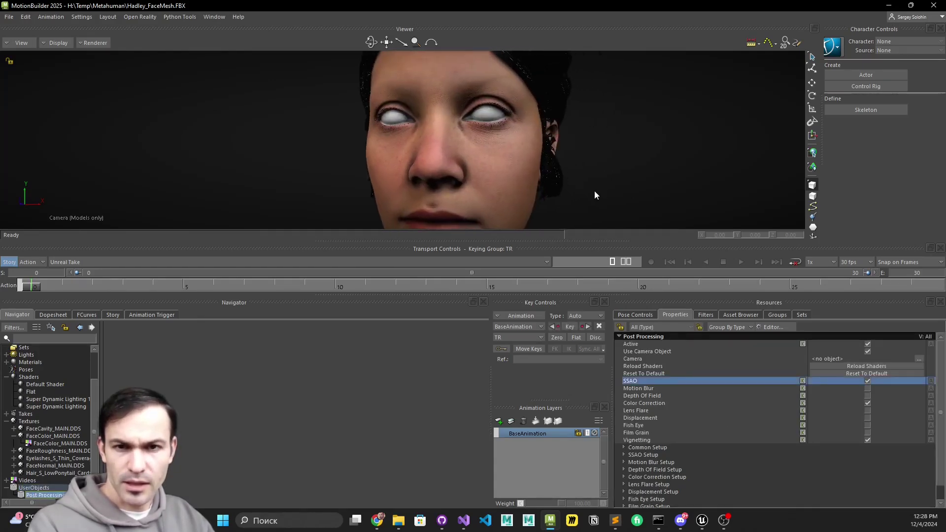
click(867, 382)
click(867, 381)
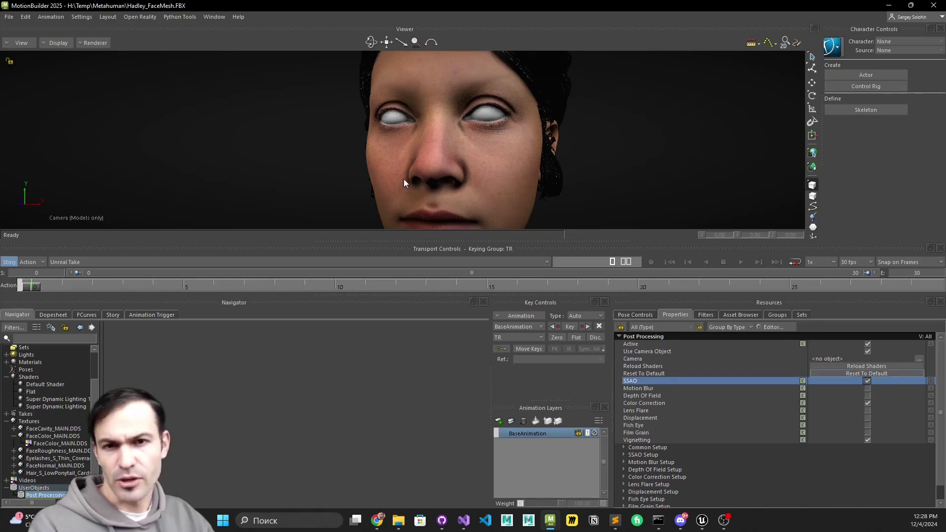
Step: Compare the rendered face with Color Correction and Vignetting each disabled and re-enabled
click(699, 404)
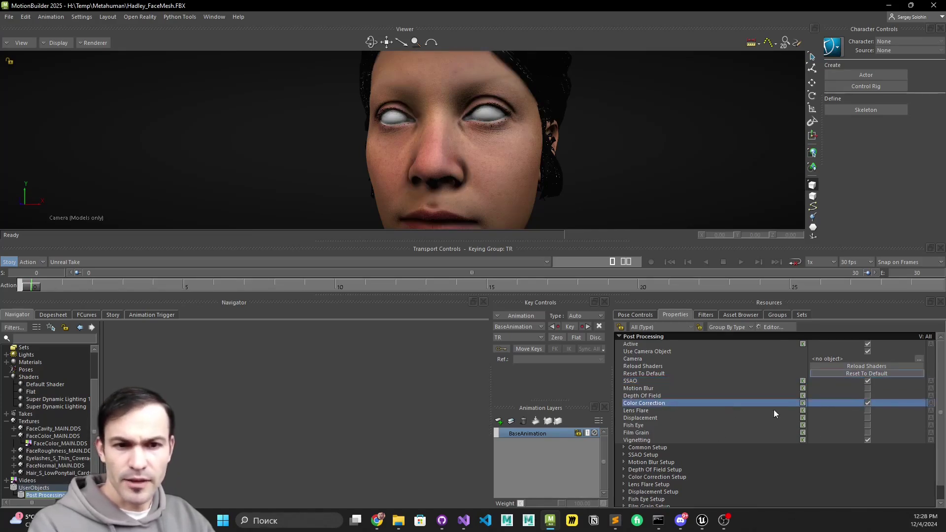
click(866, 403)
click(867, 403)
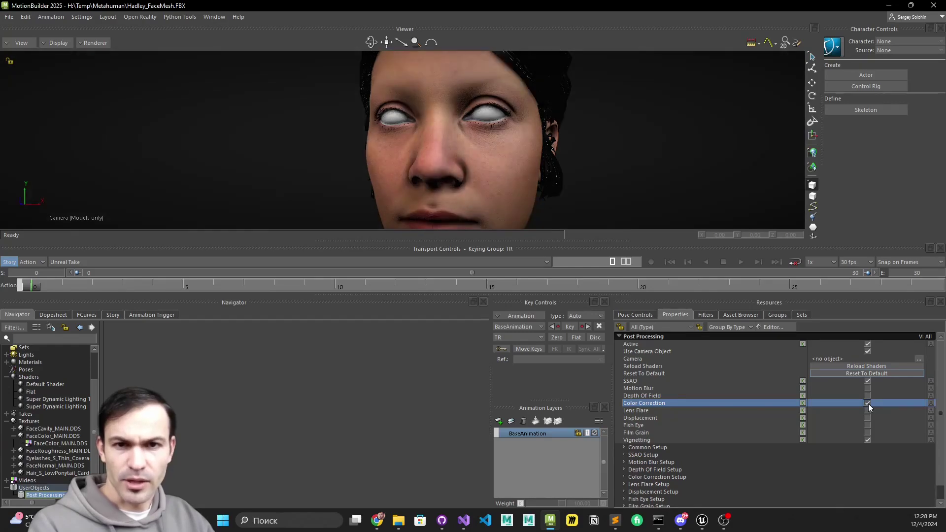
click(669, 440)
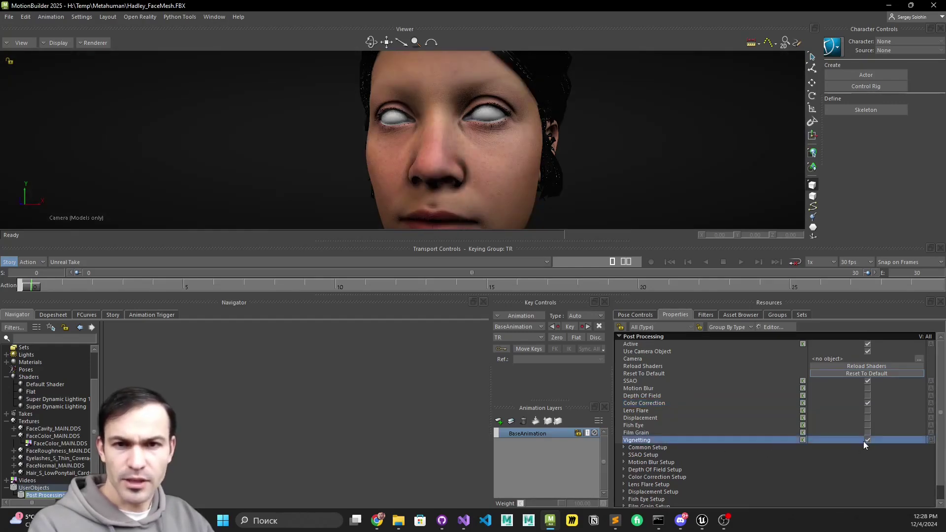
click(867, 439)
click(868, 439)
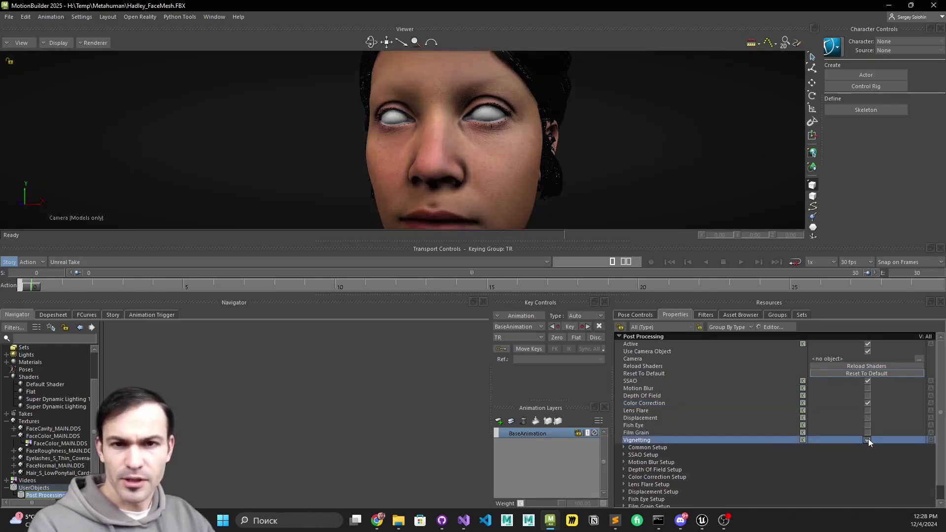
click(868, 439)
click(867, 438)
Step: Enlarge the viewer again and examine the whole head from the side and the front
scroll(519, 155, down, 5)
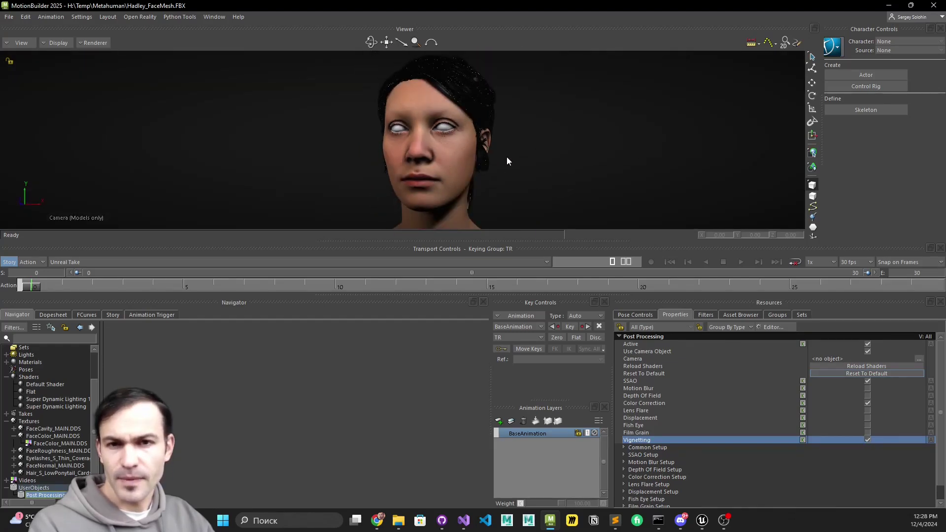
mouse_move(506, 157)
ctrl+shift+mouse_down()
mouse_move(497, 149)
mouse_move(512, 165)
ctrl+shift+mouse_up()
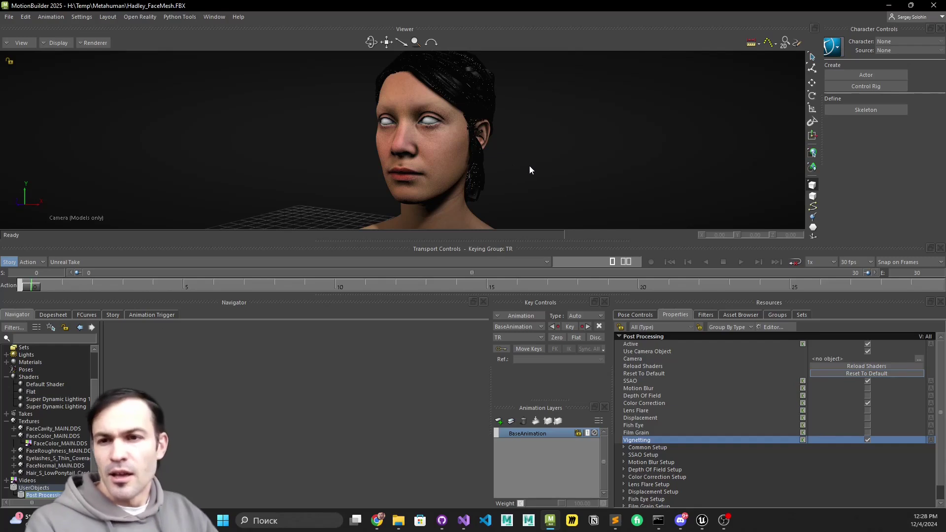
drag(488, 241, 489, 353)
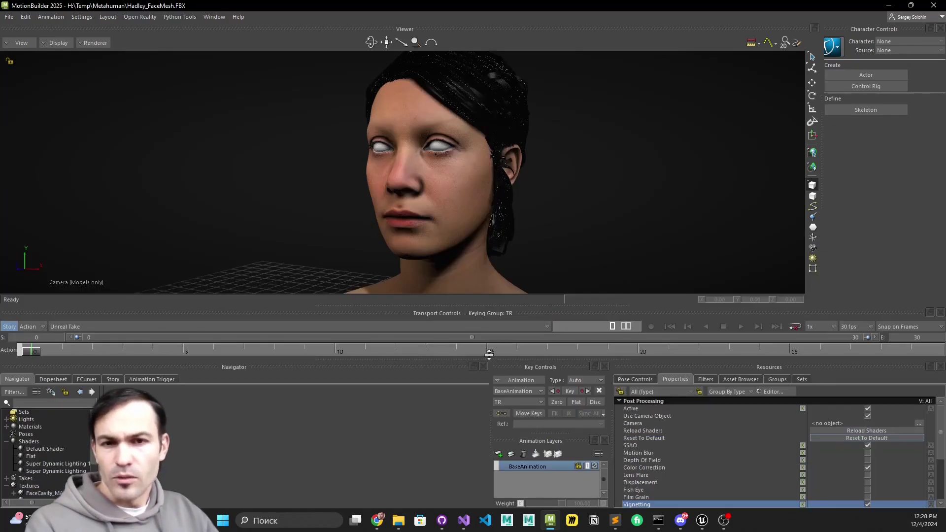
ctrl+shift+drag(551, 220, 545, 227)
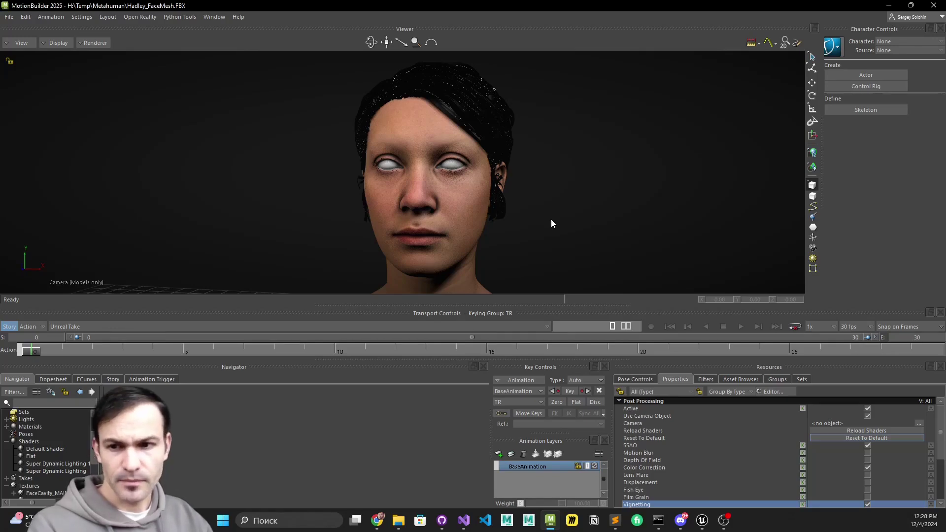
Step: Review the FaceCavity_MAIN.DDS and FaceColor_MAIN.DDS textures again in their texture settings
scroll(53, 473, down, 2)
double_click(47, 463)
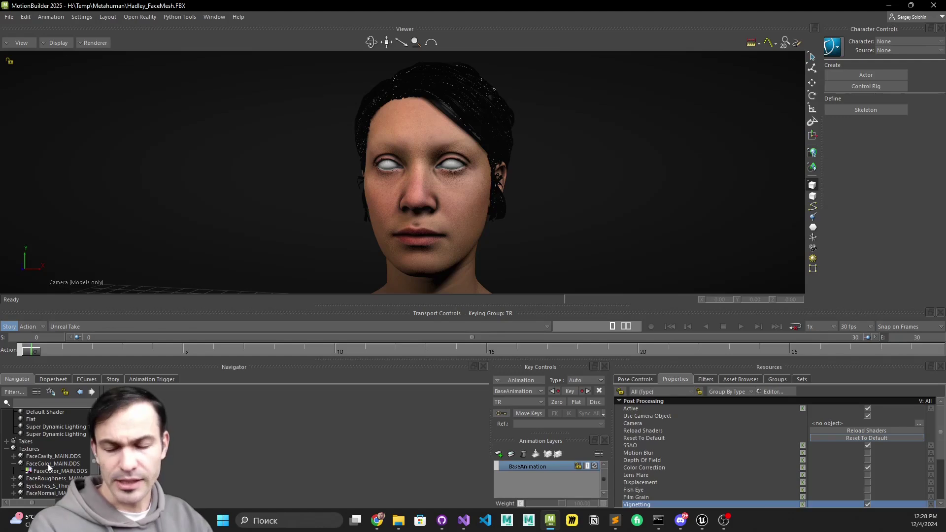
double_click(49, 456)
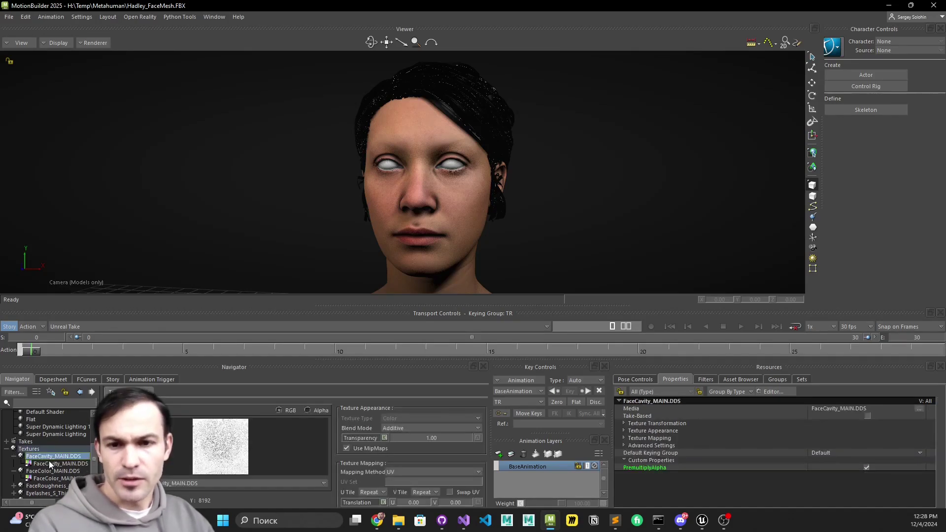
click(42, 471)
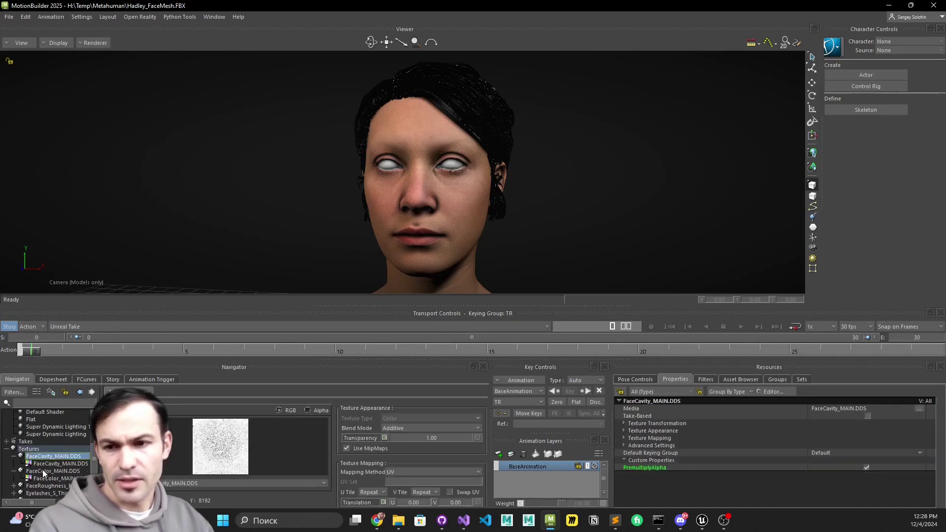
double_click(42, 470)
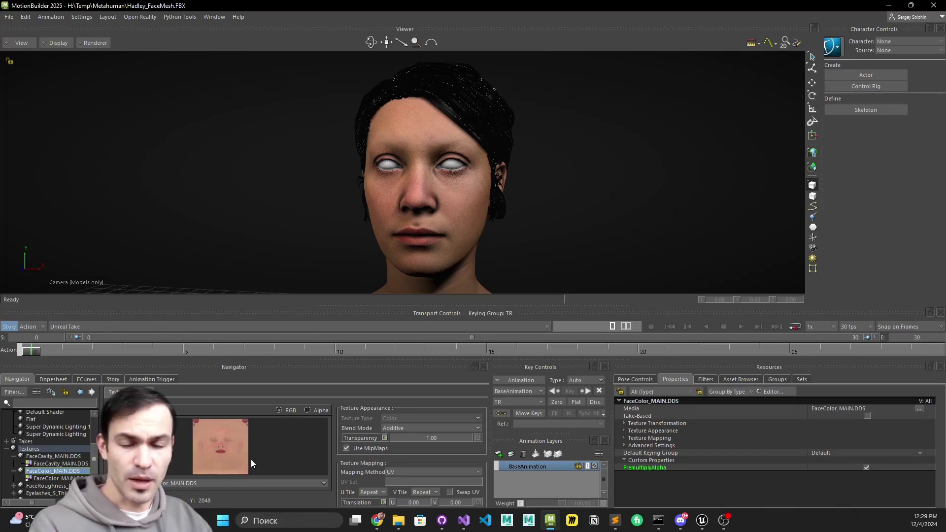
Step: Start a new empty scene in place of the Hadley_FaceMesh scene without saving its changes
click(346, 448)
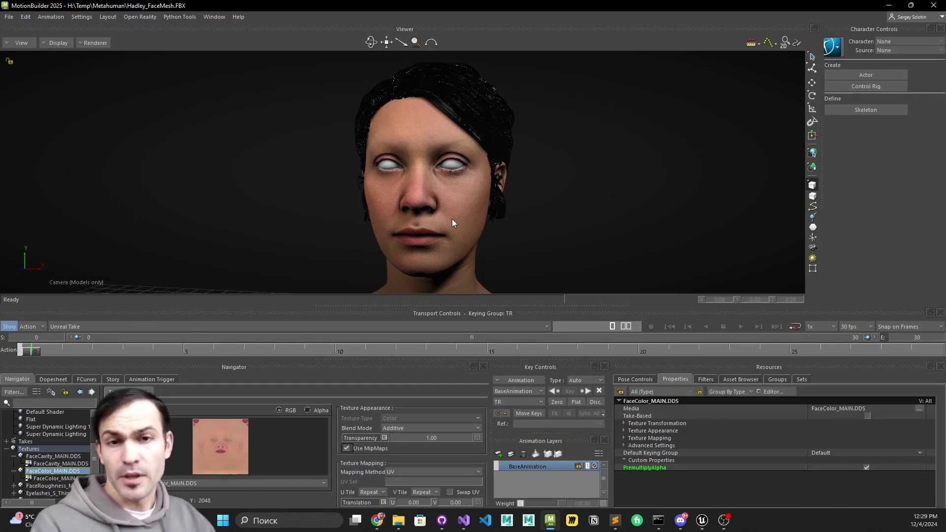
drag(558, 268, 534, 238)
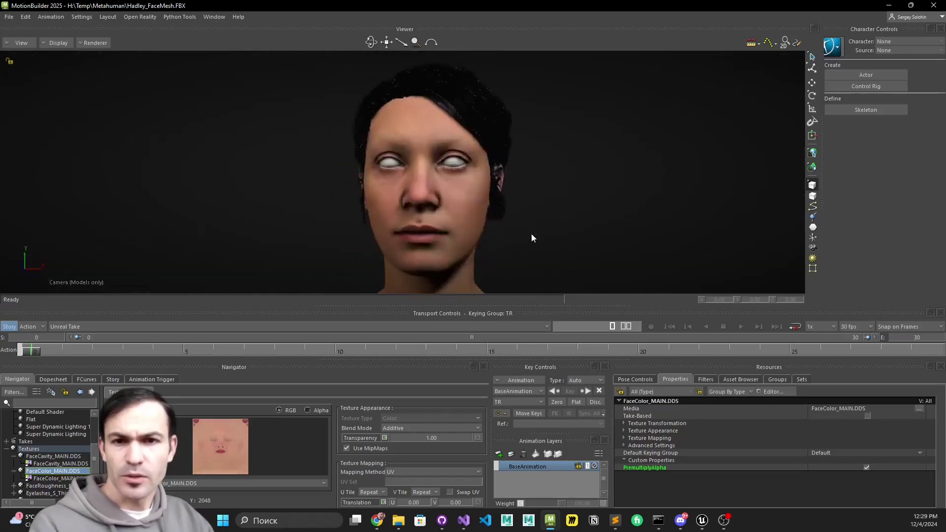
click(9, 17)
click(20, 31)
click(472, 288)
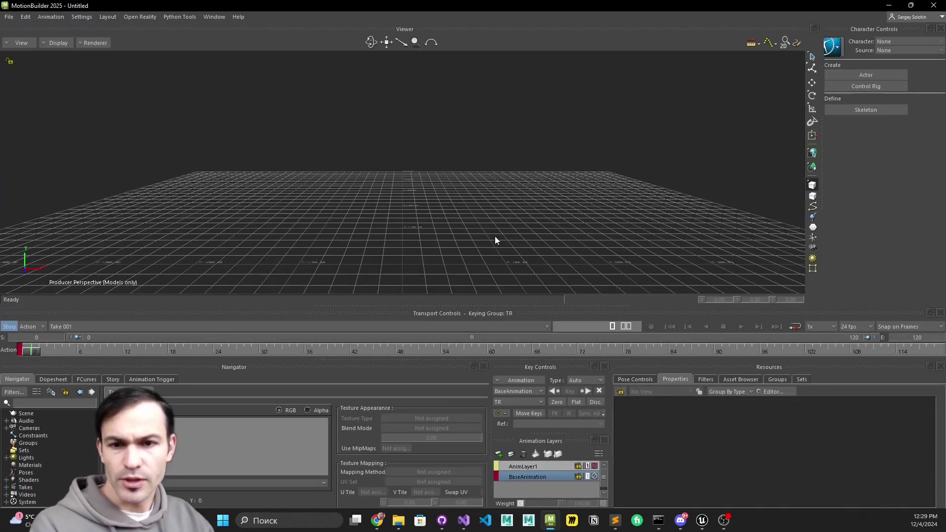
Step: Switch to Unreal Editor and view the BP_Hadley character's head in the level
key(alt+Tab)
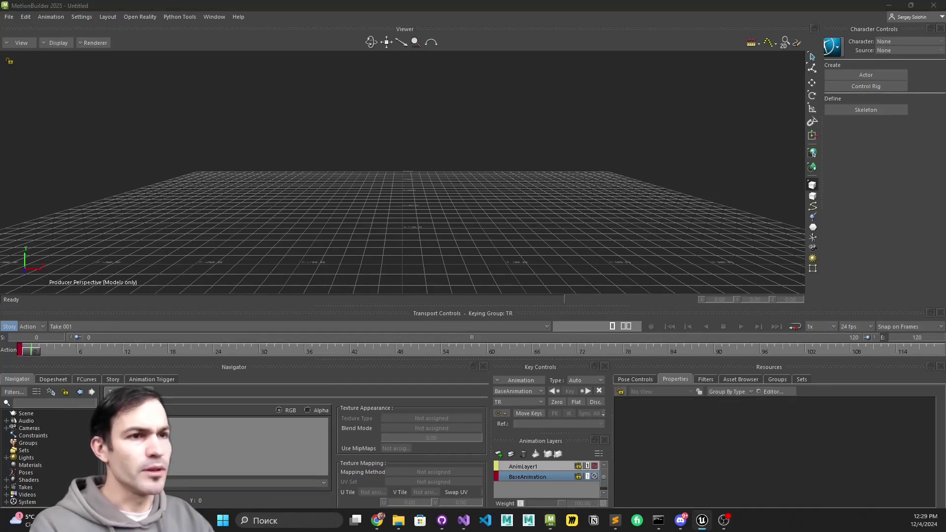
drag(945, 325, 492, 1)
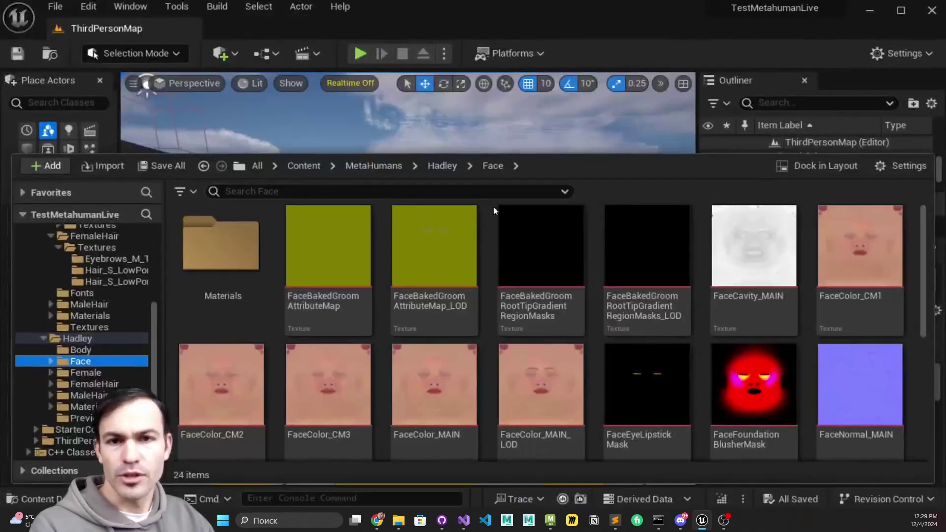
click(484, 230)
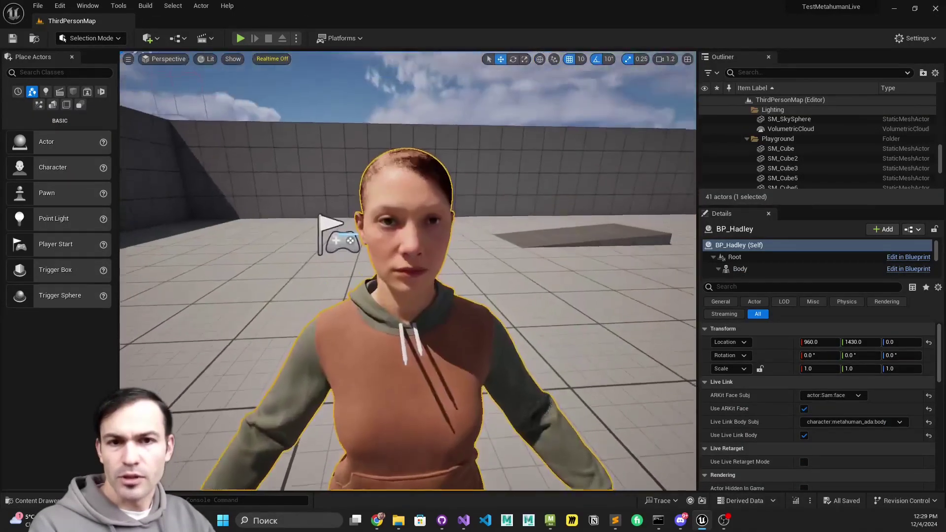
right_drag(153, 286, 154, 269)
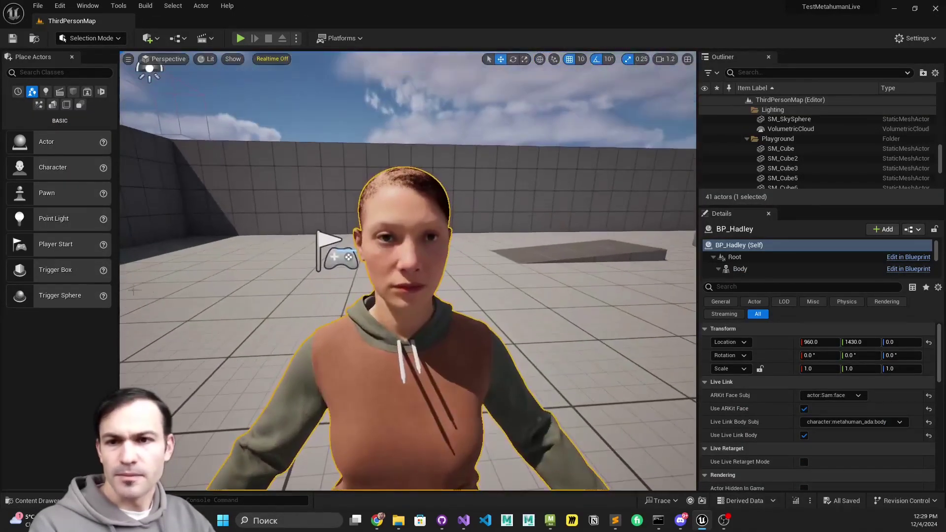
Step: Open the Hadley_FaceMesh skeletal mesh from the Hadley Face folder, inspect its preview and close its editor
key(ctrl+space)
scroll(517, 414, down, 2)
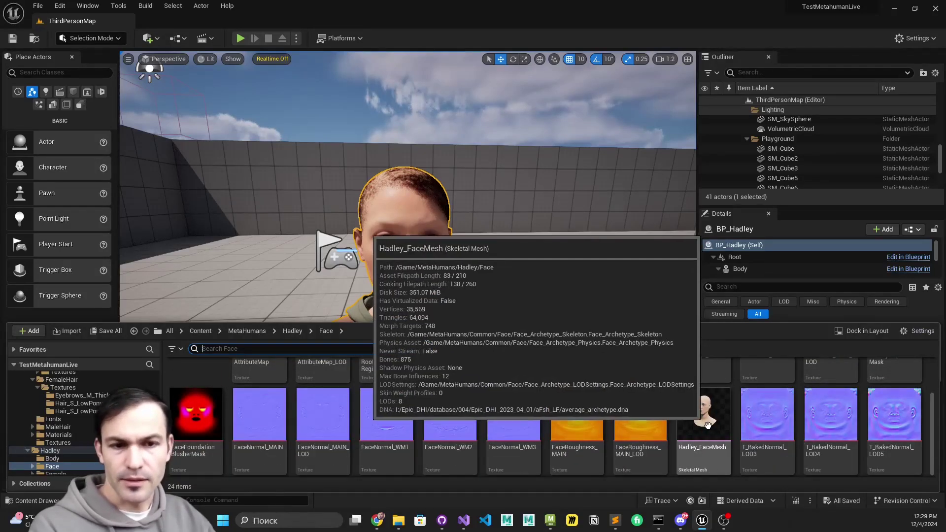
click(707, 425)
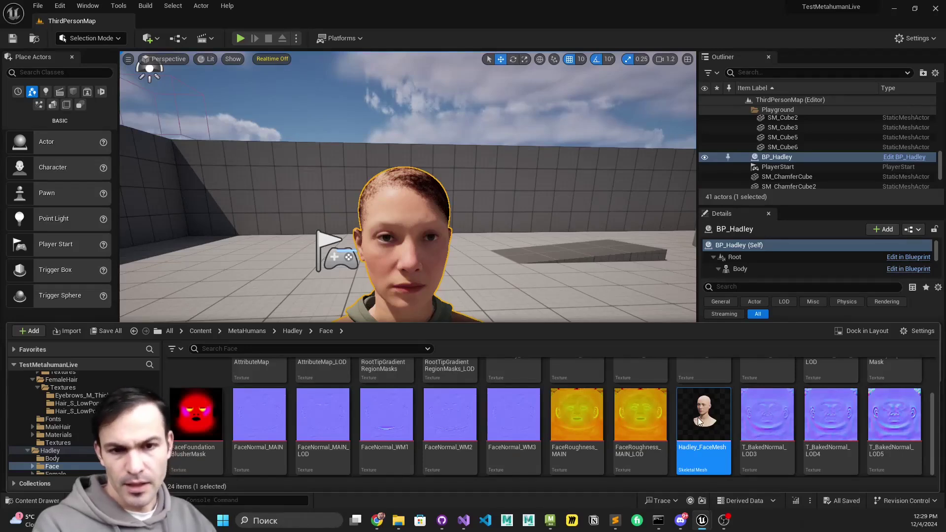
double_click(699, 418)
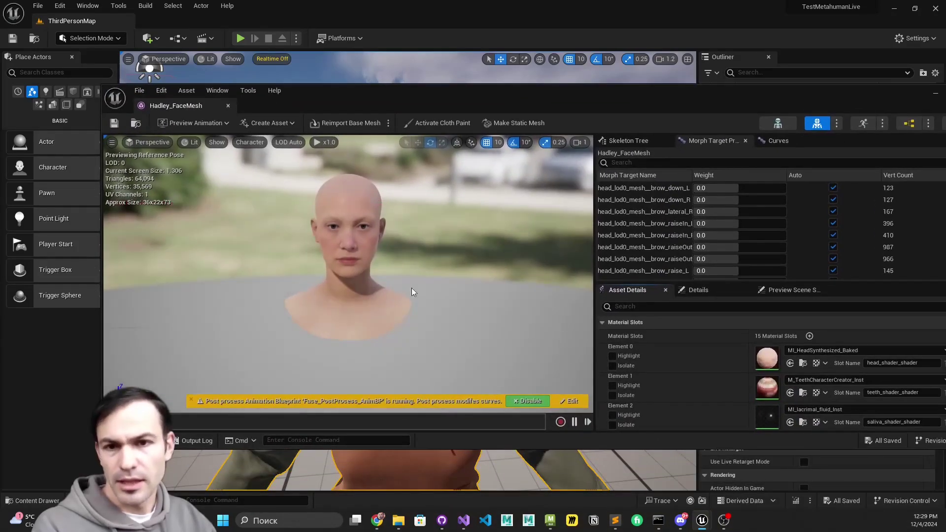
drag(411, 292, 367, 279)
drag(676, 102, 590, 106)
click(894, 100)
Step: Export the Hadley_FaceMesh skeletal mesh to the Metahuman folder as Hadley_FaceMesh_.FBX with FBX 2020 compatibility
key(ctrl+space)
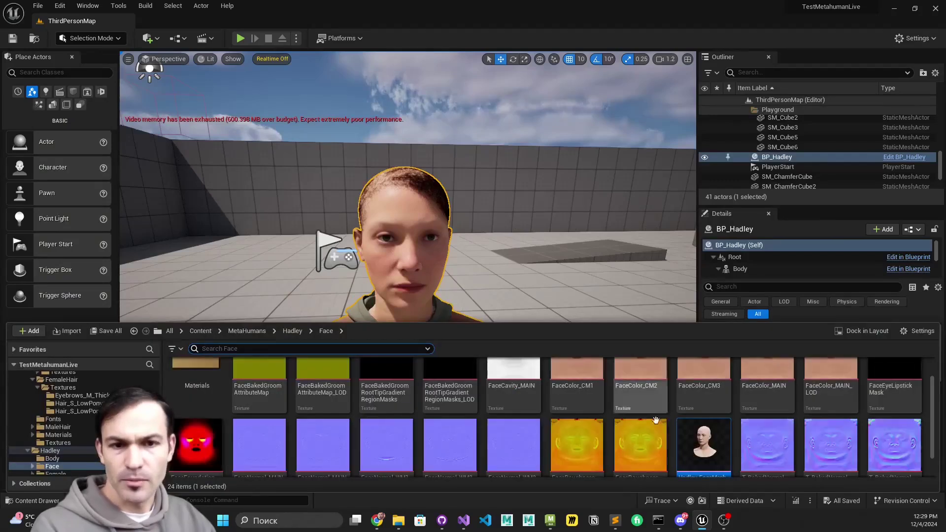
right_click(702, 418)
mouse_move(746, 259)
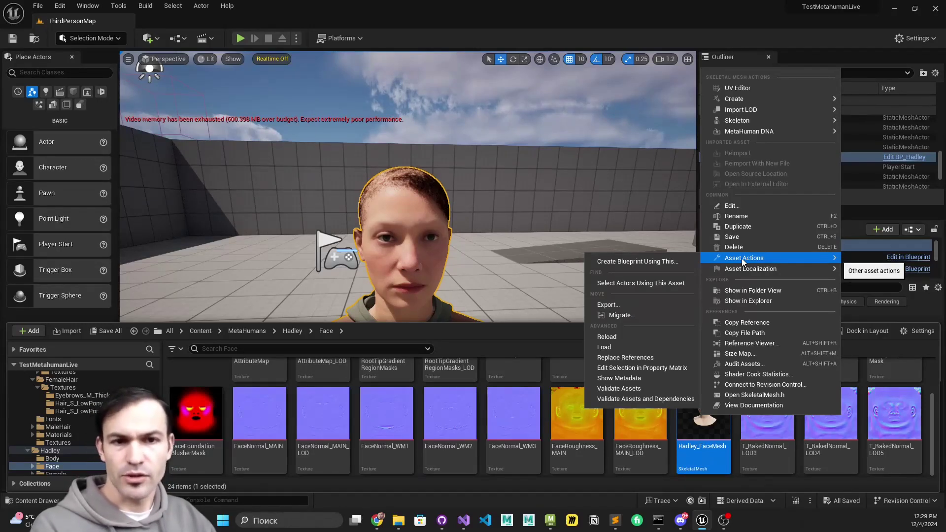
click(631, 302)
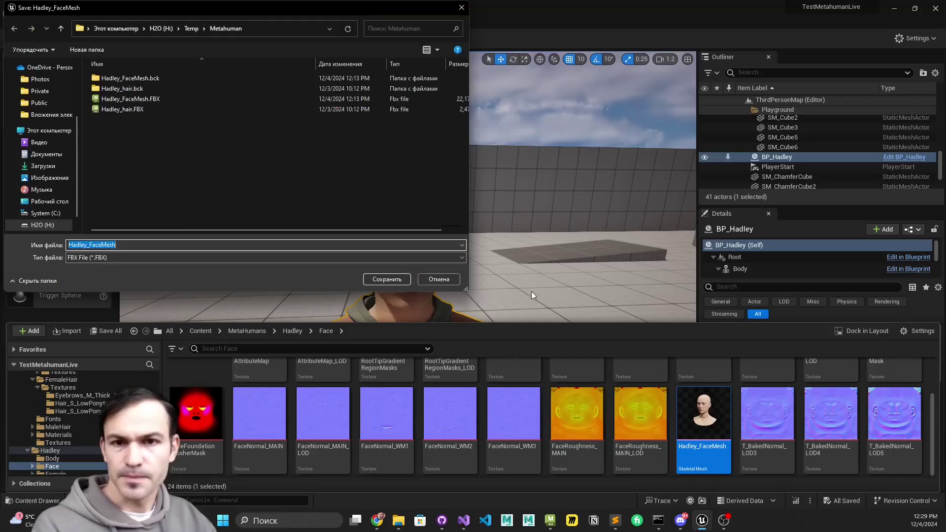
drag(192, 10, 259, 43)
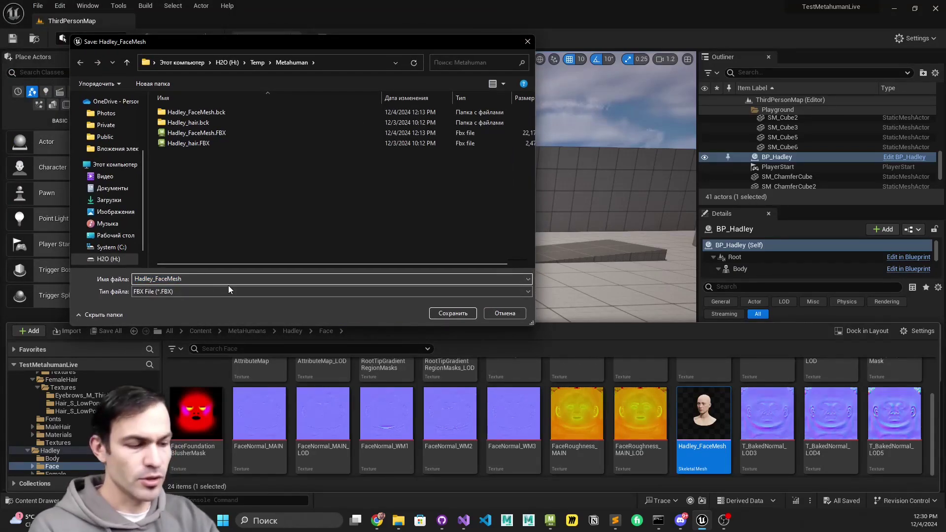
key(Return)
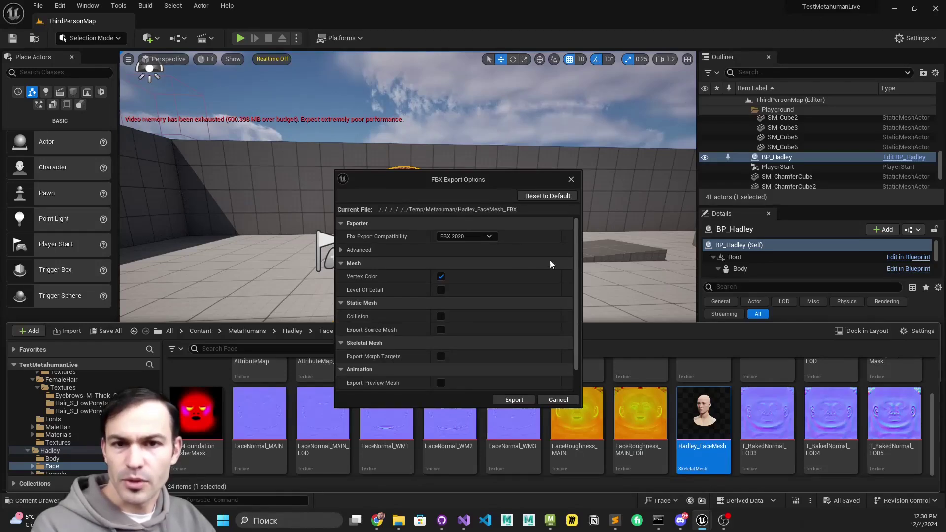
scroll(516, 330, down, 1)
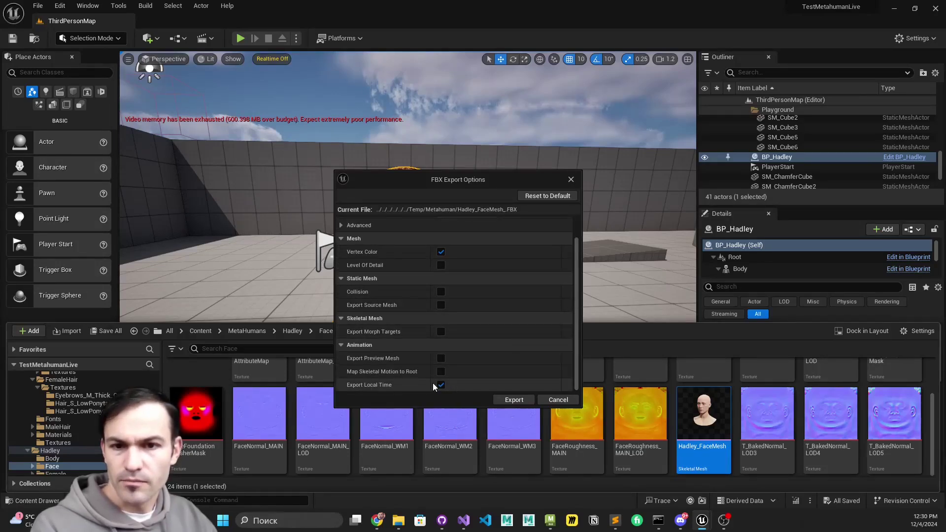
click(514, 399)
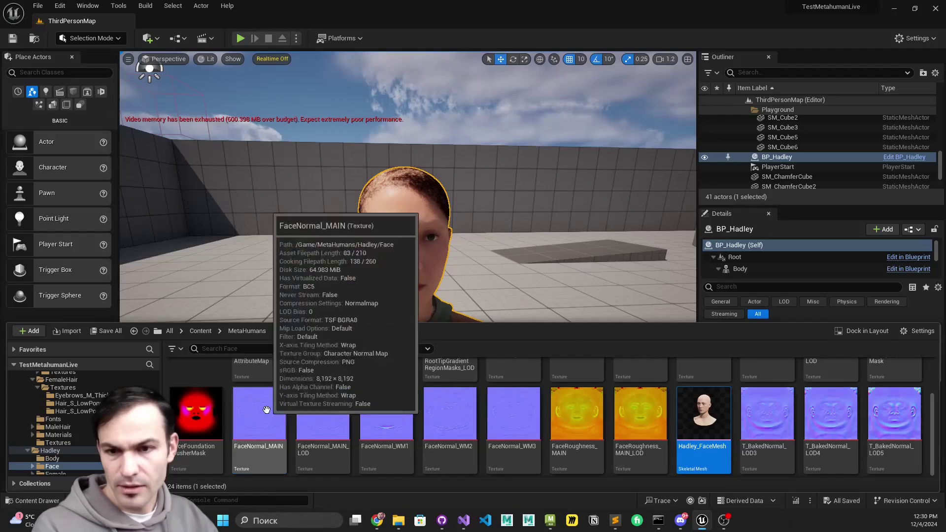
Step: Try exporting the FaceNormal_MAIN texture in DDS DirectDraw Surface format to the Metahuman folder, and cancel before saving
click(253, 416)
right_click(253, 417)
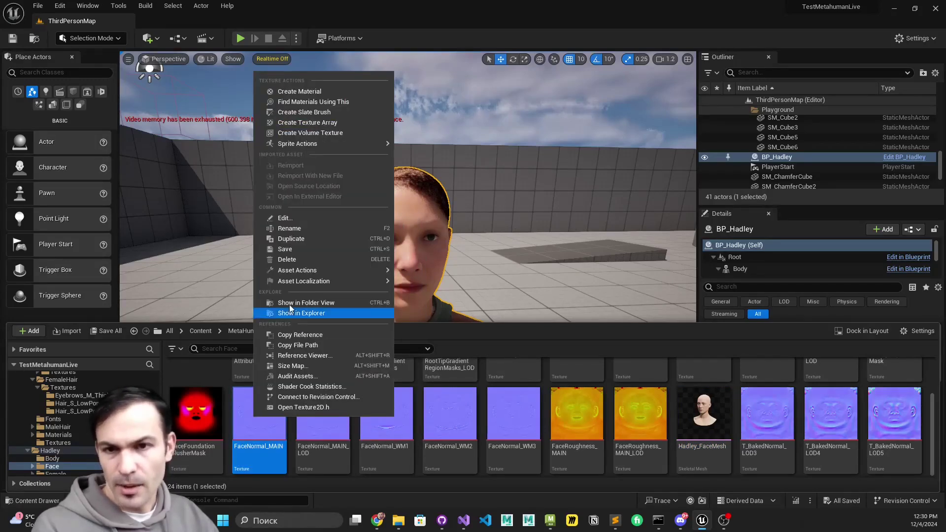
mouse_move(304, 272)
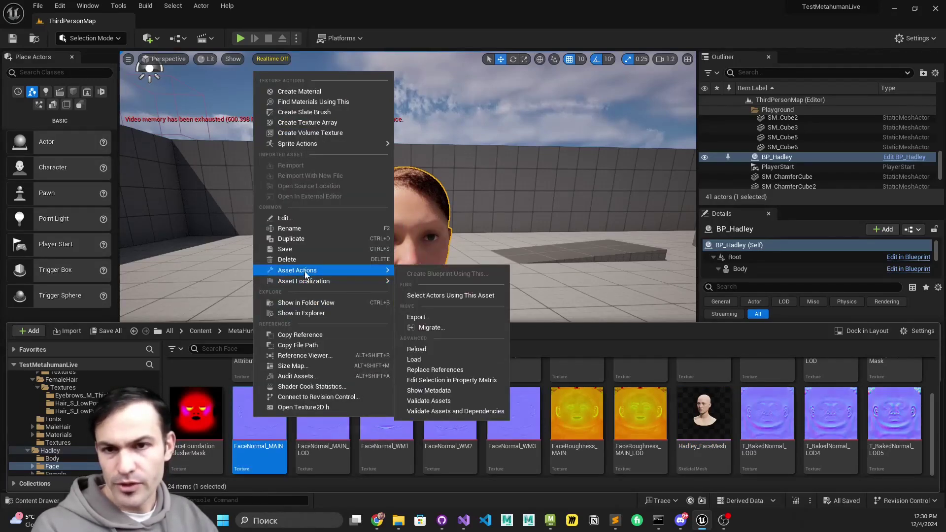
click(416, 317)
click(187, 291)
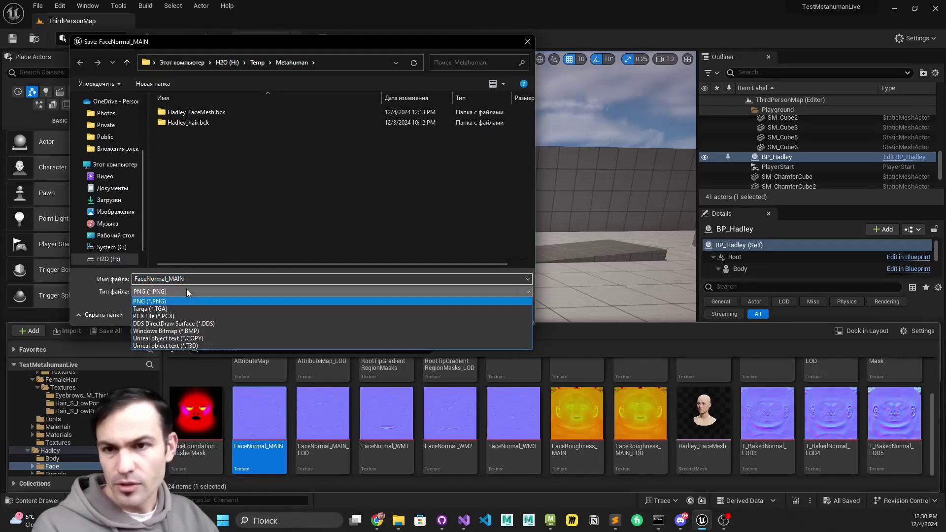
click(198, 323)
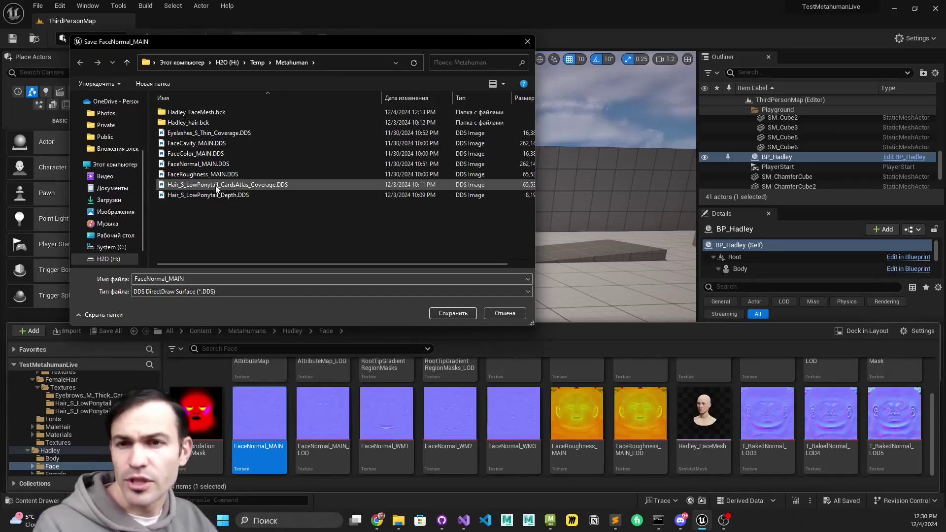
click(499, 313)
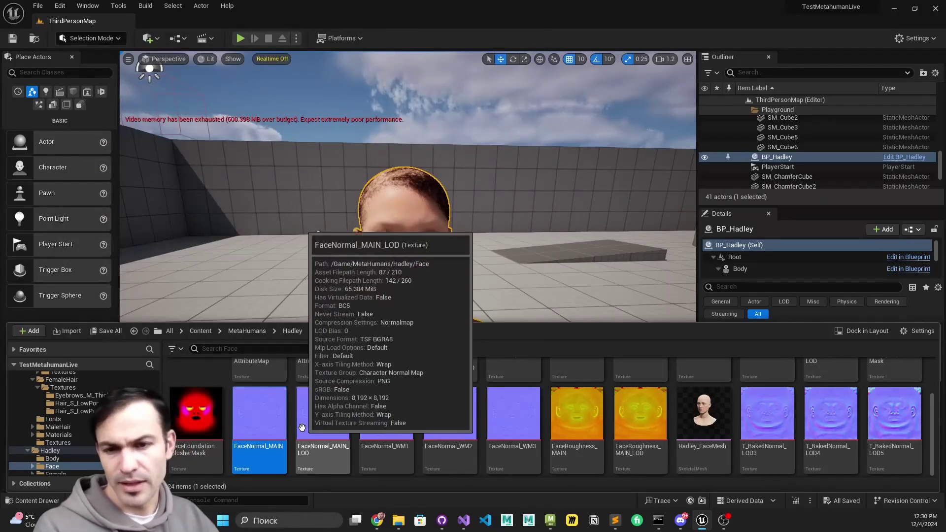
Step: Switch to MotionBuilder and open the exported Hadley_FaceMesh_.FBX with all its content
scroll(315, 438, up, 2)
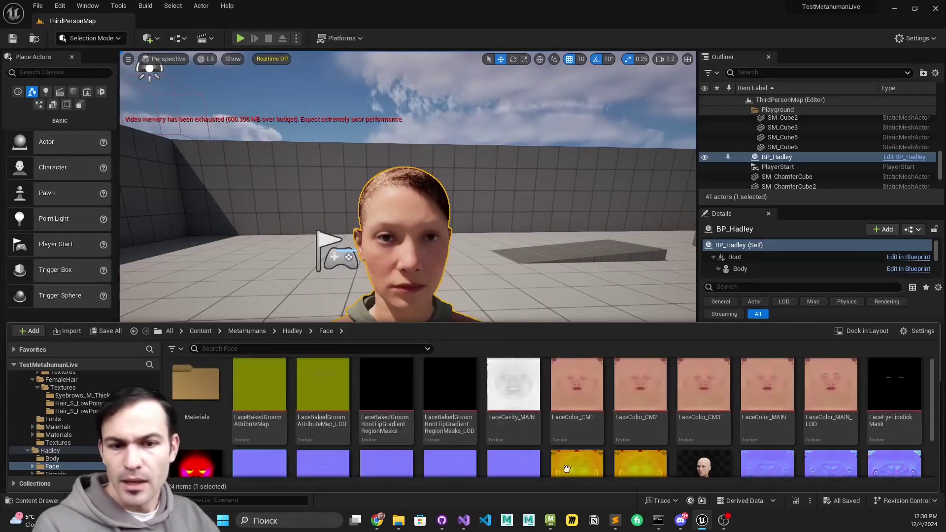
click(550, 521)
click(9, 18)
click(23, 37)
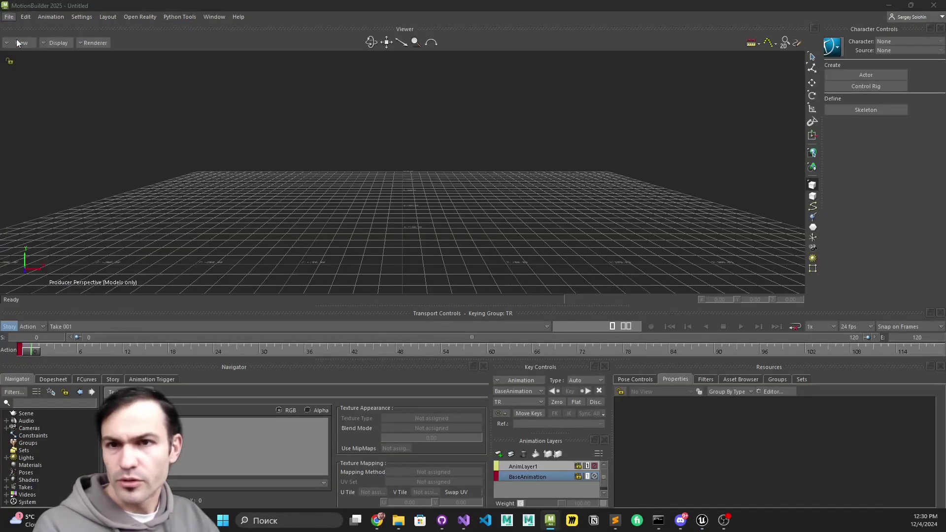
double_click(439, 203)
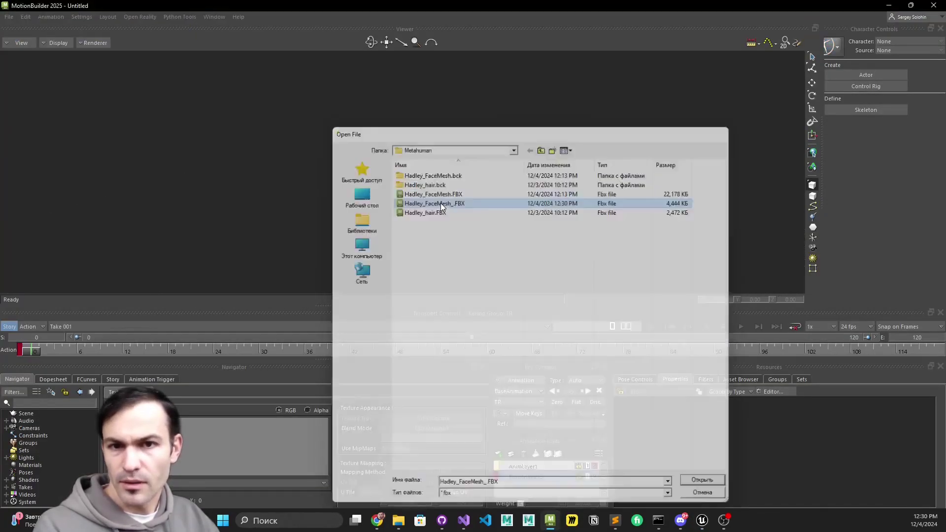
key(Return)
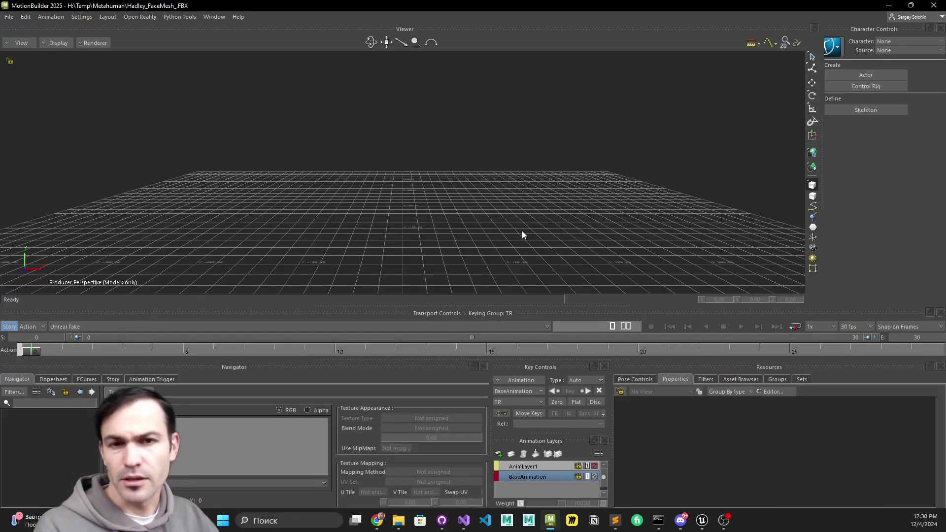
Step: Frame the head, select its mesh, and show the mesh's rendering assets in an enlarged Navigator
key(a)
mouse_move(500, 193)
alt+mouse_down()
mouse_move(471, 197)
mouse_move(487, 195)
alt+mouse_up()
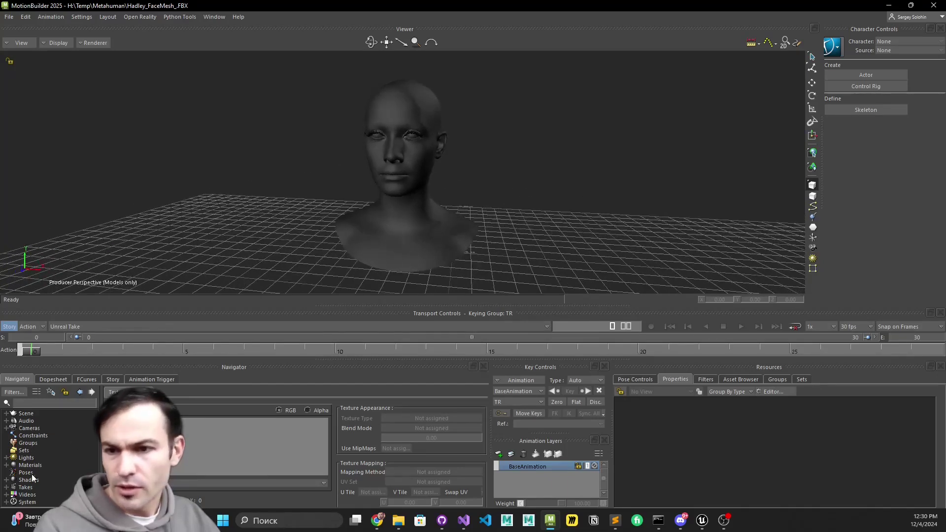
click(433, 148)
click(36, 392)
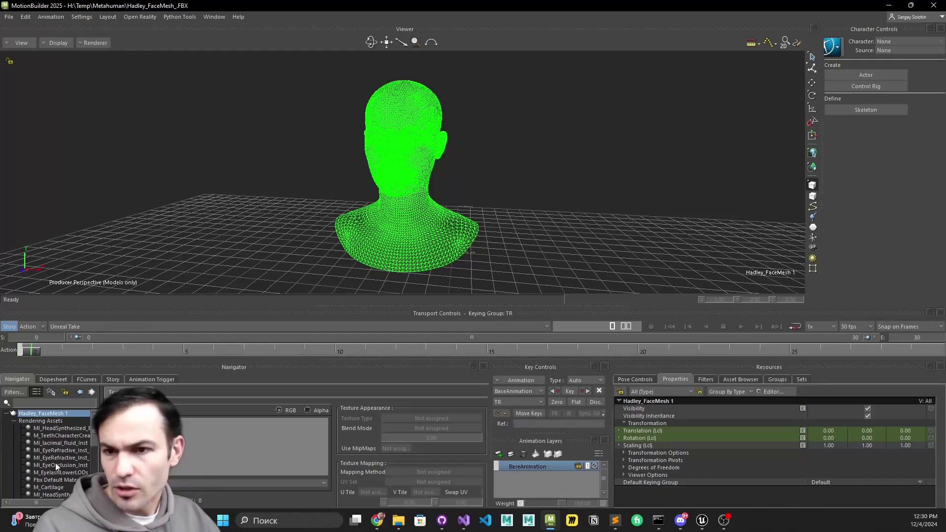
drag(301, 307, 320, 265)
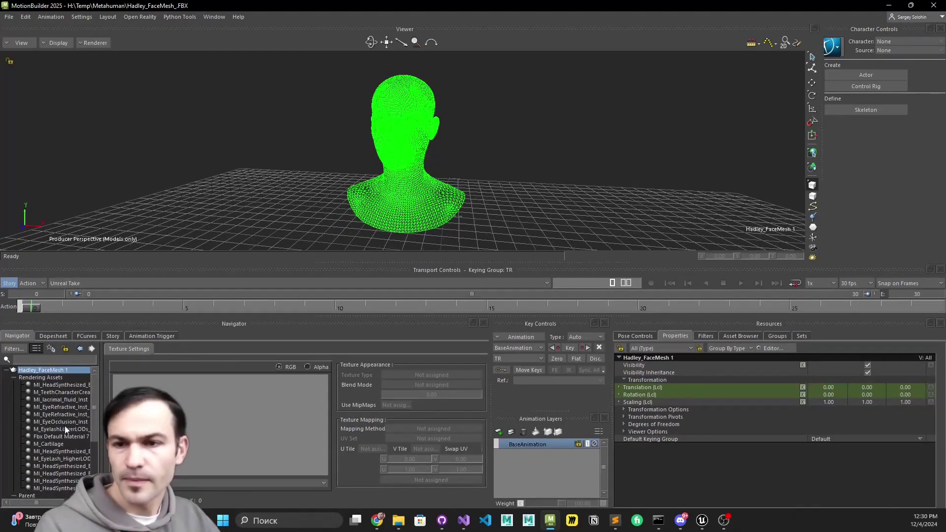
Step: Open the MI_HeadSynthesized_Baked material and raise its diffuse color brightness to 98.9
click(52, 385)
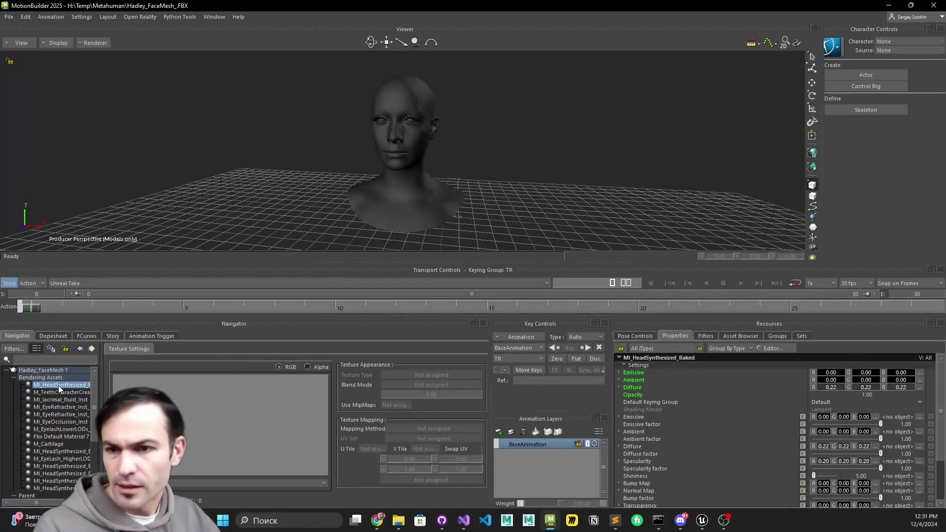
double_click(59, 384)
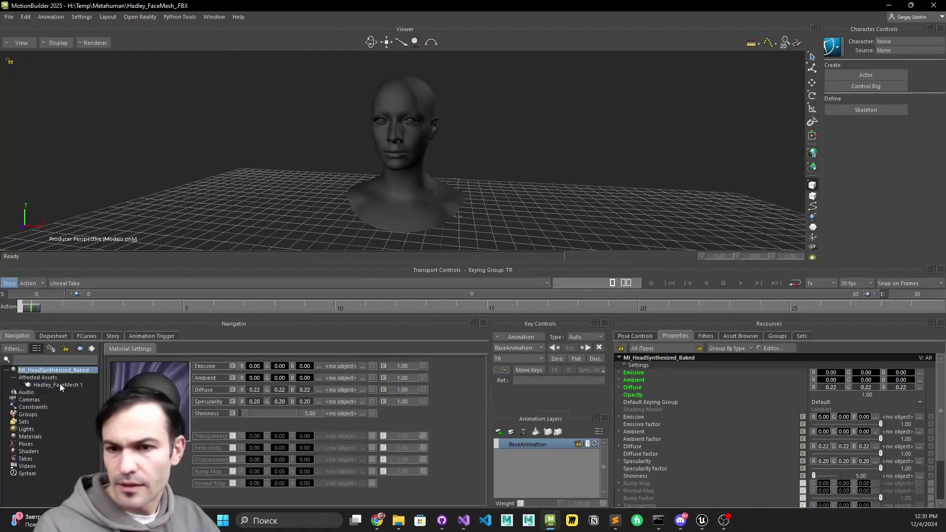
click(318, 390)
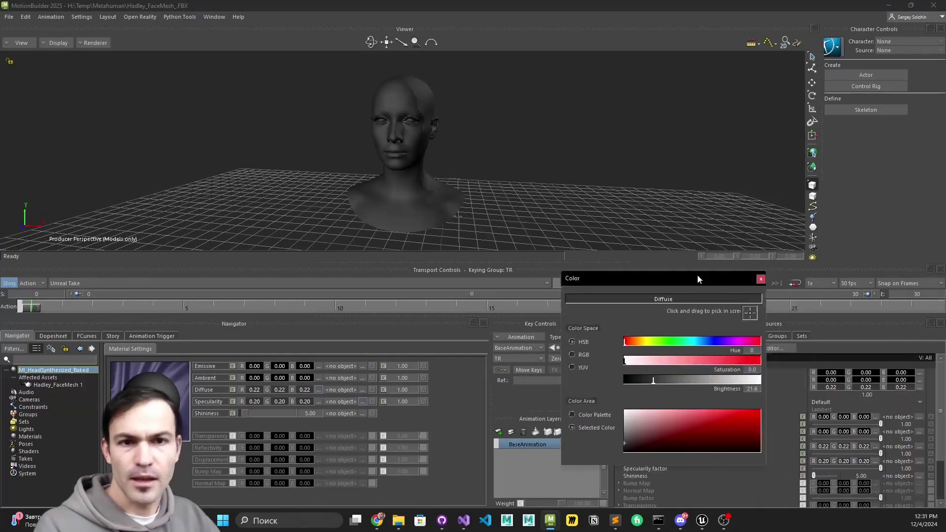
drag(627, 248, 730, 247)
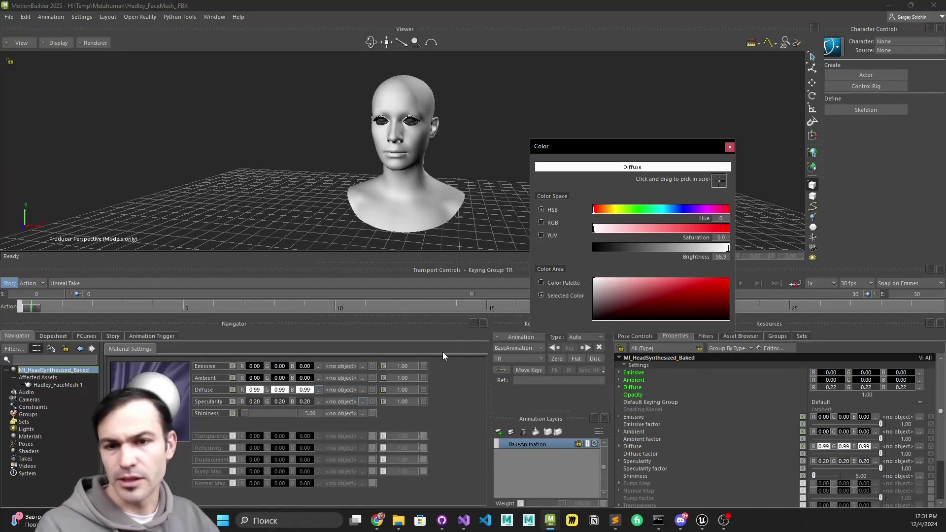
click(729, 147)
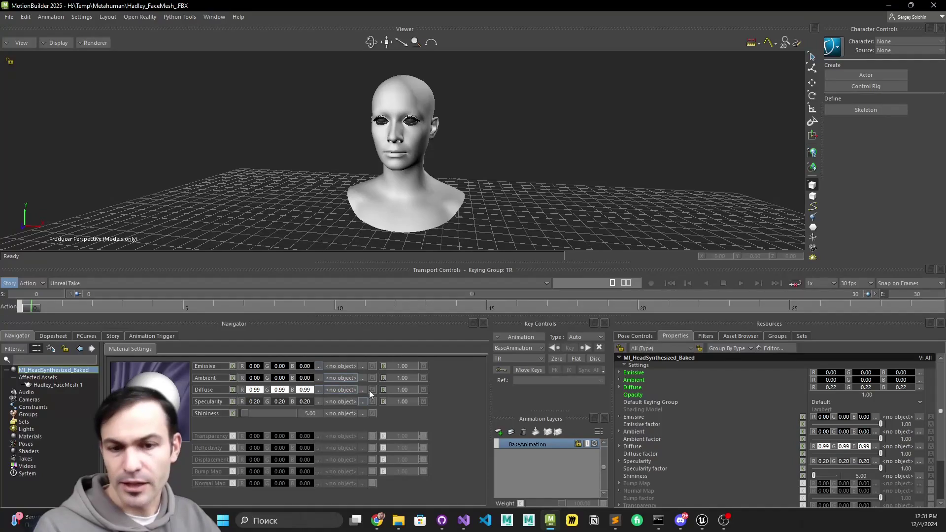
Step: Bring up the Metahuman folder beside the scene and add FaceColor_MAIN.DDS to the scene as a texture
click(398, 523)
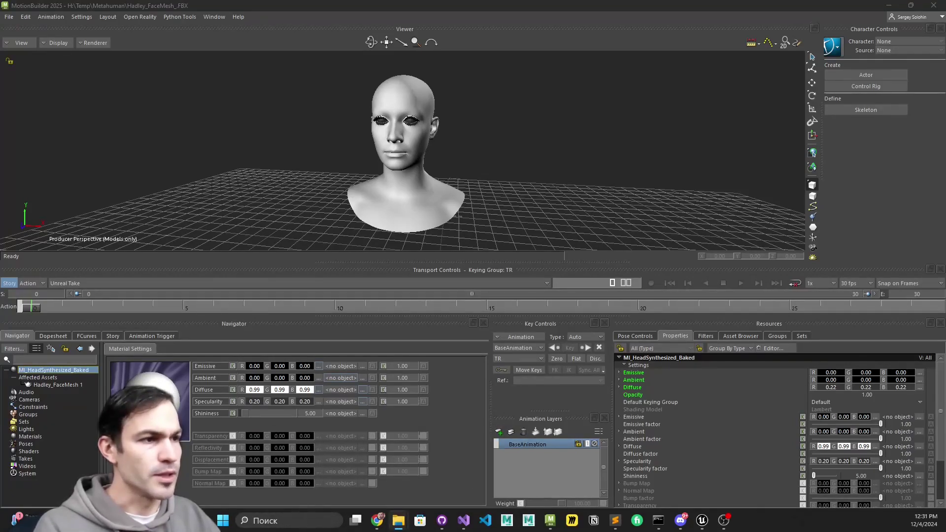
drag(945, 207, 899, 66)
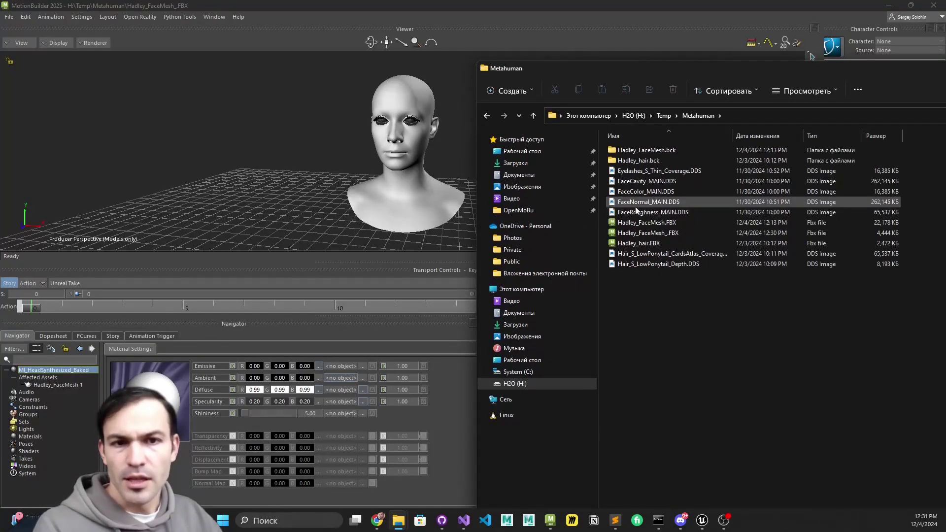
click(634, 194)
drag(639, 195, 256, 150)
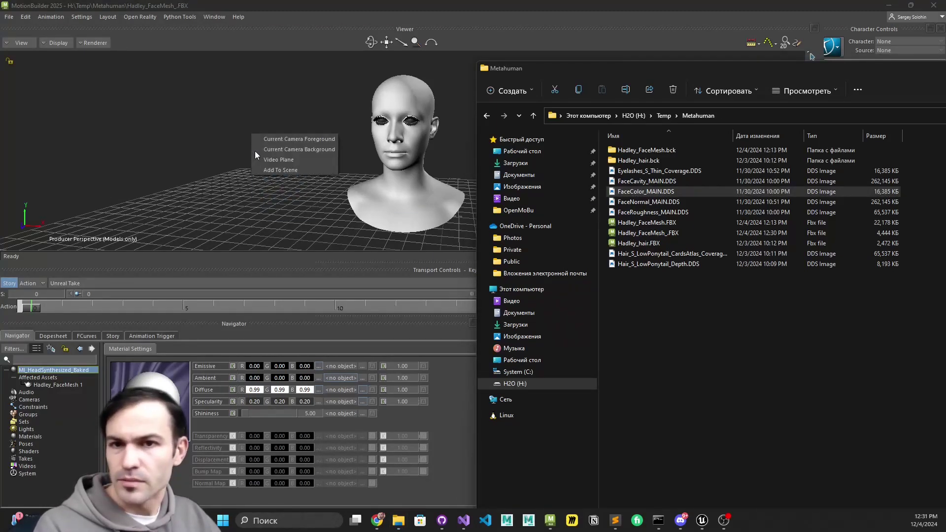
click(263, 170)
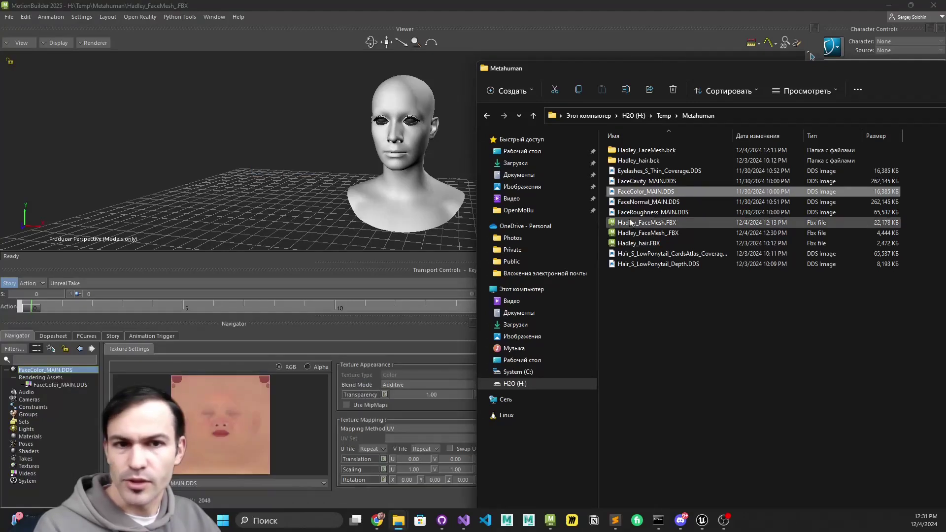
Step: Add the FaceNormal_MAIN.DDS and FaceRoughness_MAIN.DDS textures from the Metahuman folder to the scene
click(652, 202)
drag(306, 161, 305, 161)
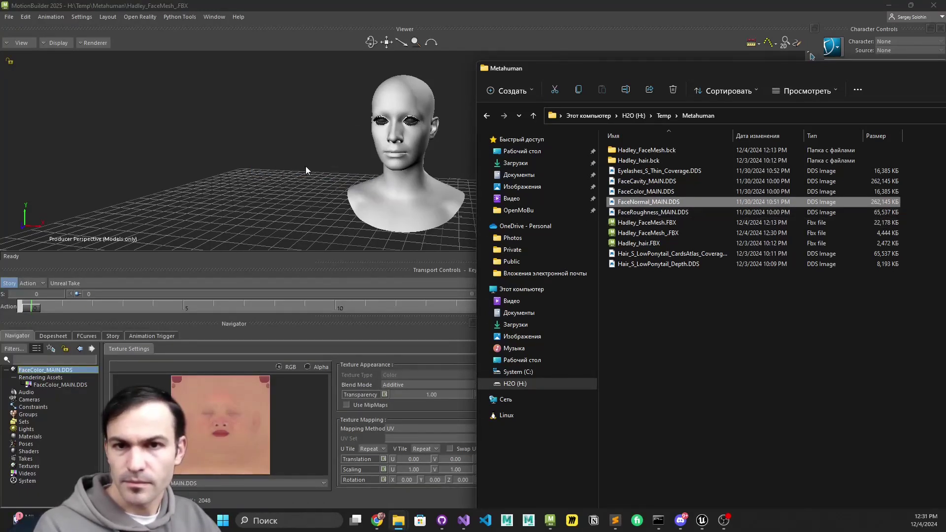
click(310, 179)
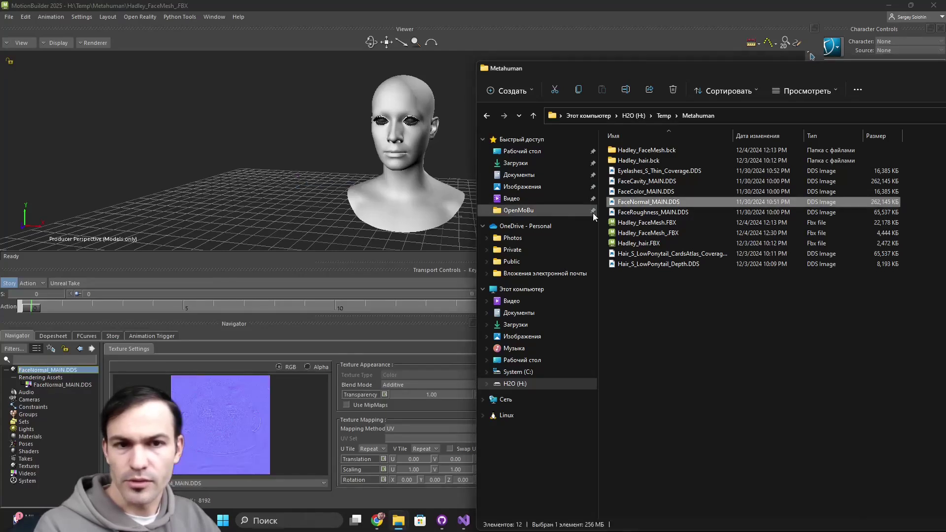
drag(636, 212, 249, 134)
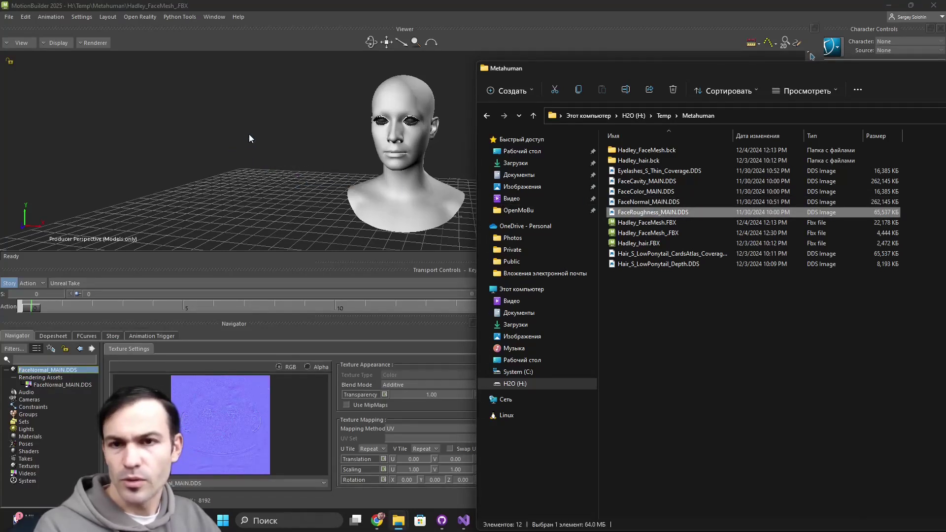
click(250, 152)
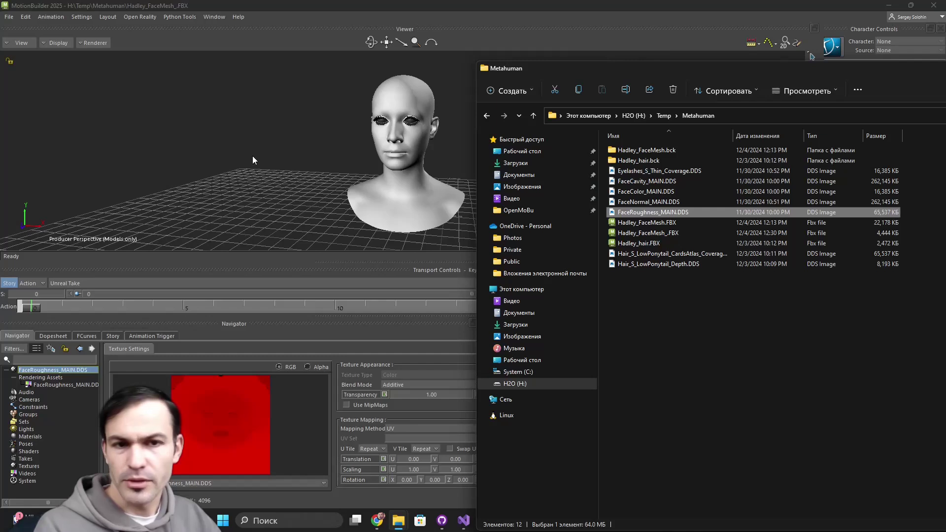
Step: Add the Eyelashes_S_Thin_Coverage.DDS texture from the Metahuman folder to the scene
click(640, 288)
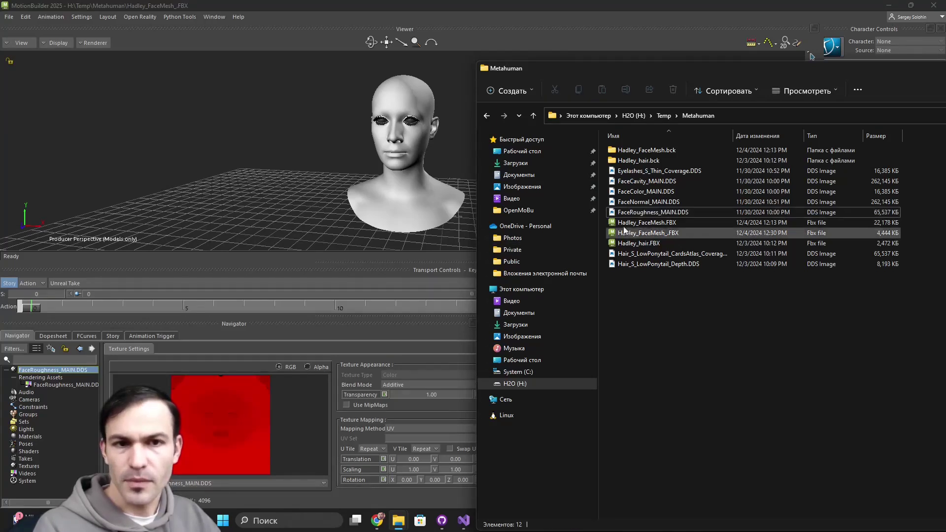
click(650, 173)
drag(652, 174, 272, 143)
click(276, 161)
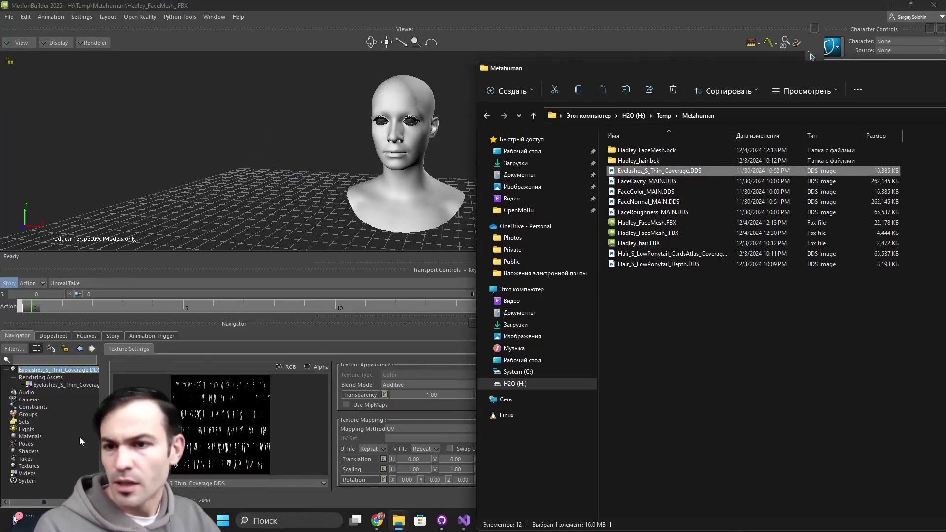
Step: Select the head mesh, open its MI_HeadSynthesized_Baked material, and assign FaceColor_MAIN.DDS as the diffuse texture
click(396, 188)
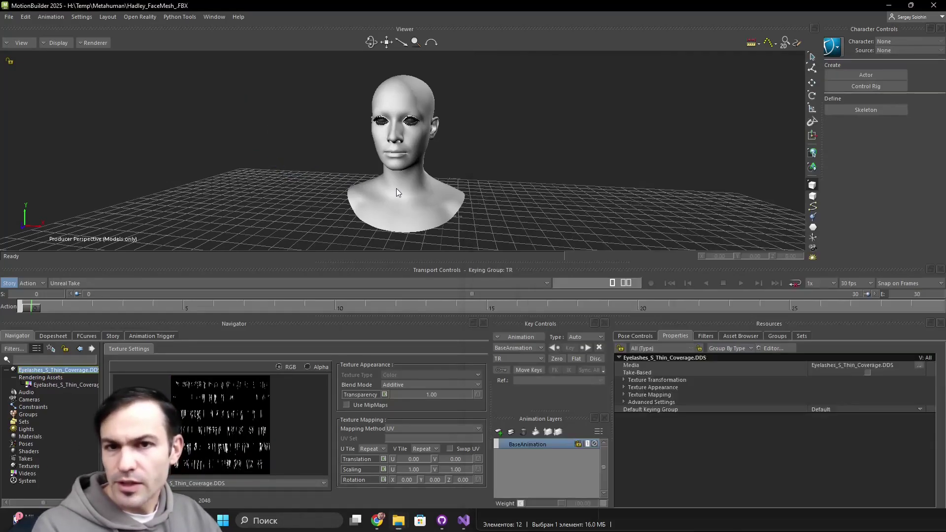
click(37, 350)
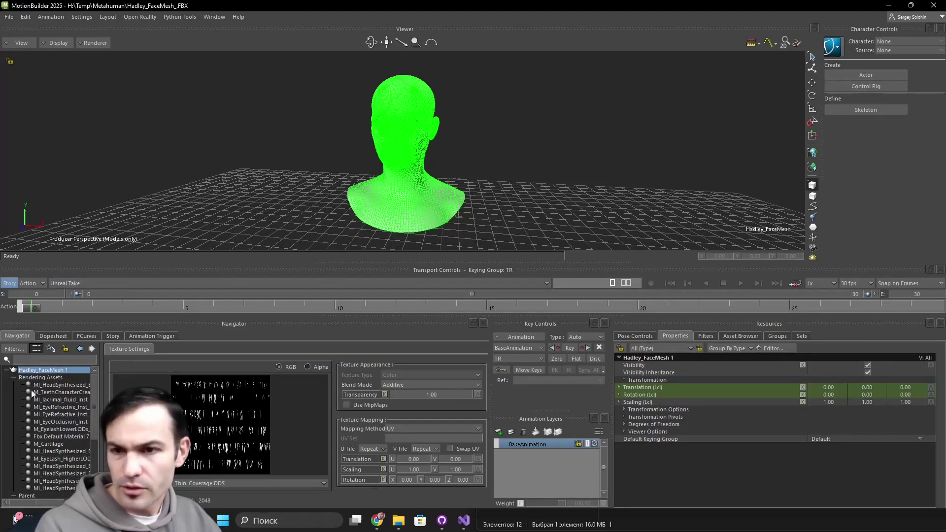
click(48, 386)
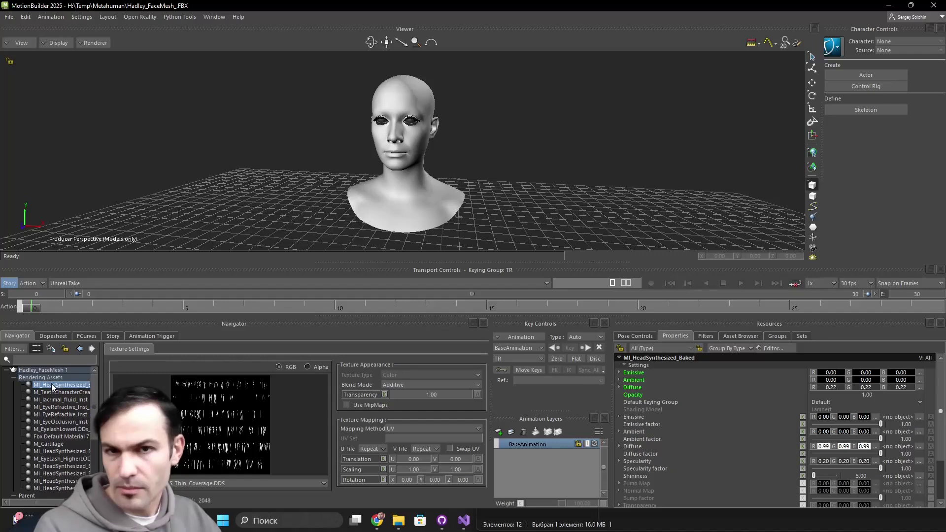
double_click(55, 386)
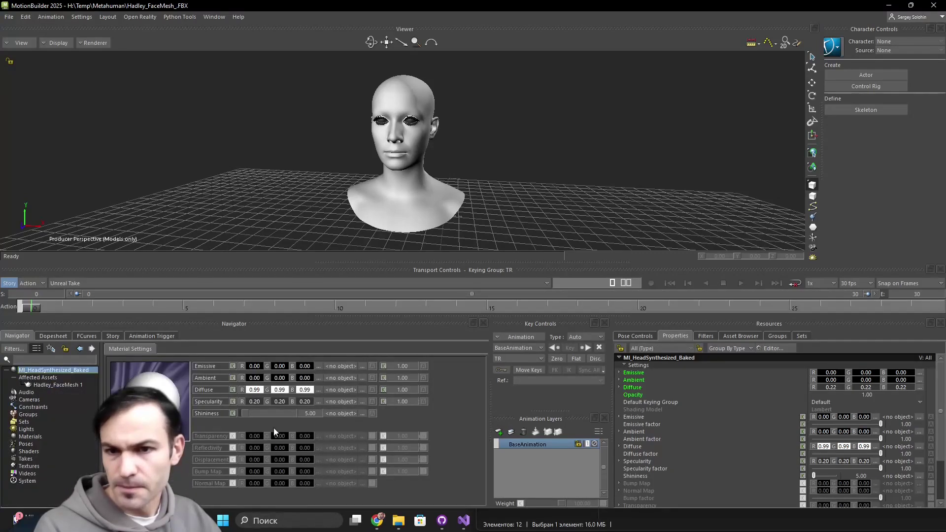
click(362, 389)
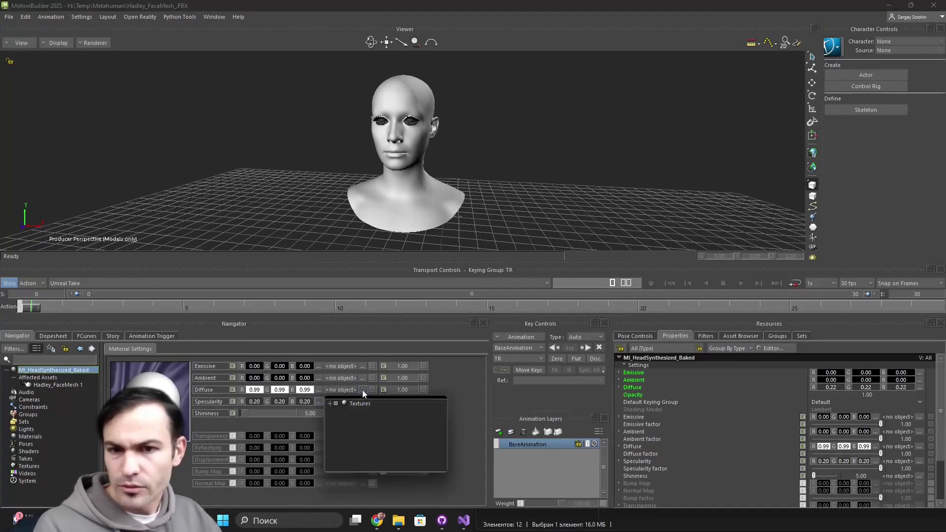
click(329, 403)
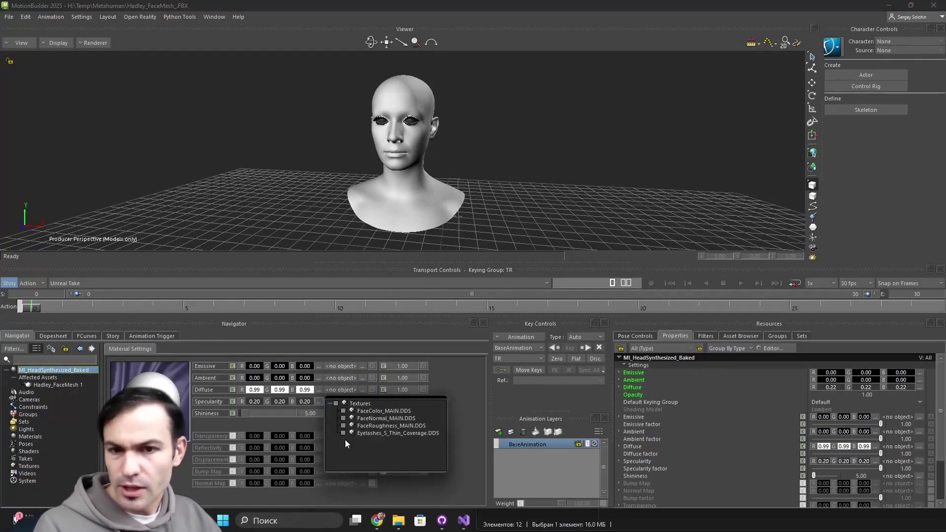
click(343, 411)
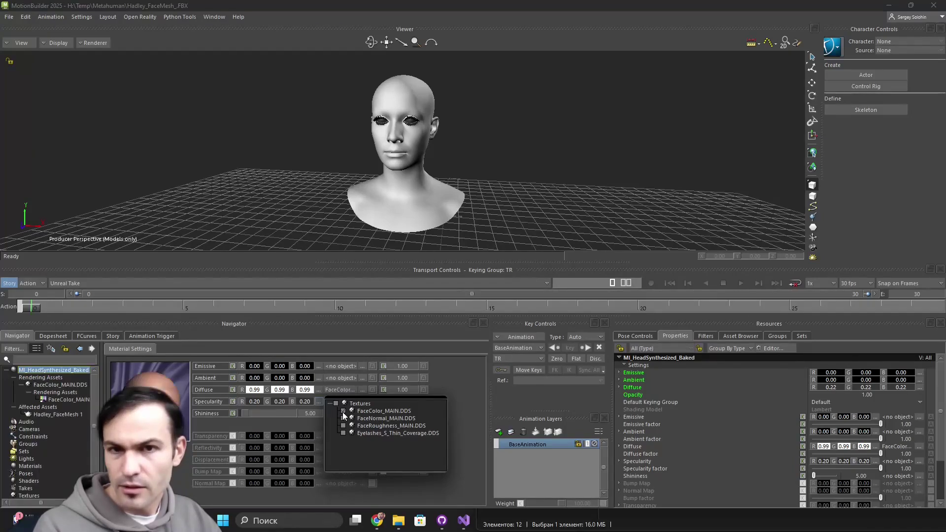
click(427, 486)
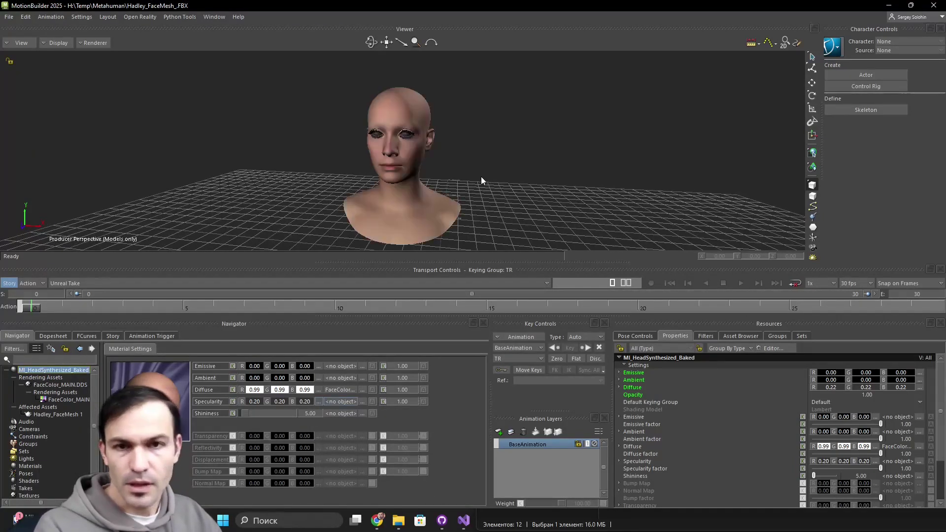
scroll(479, 178, up, 10)
ctrl+shift+drag(402, 191, 420, 178)
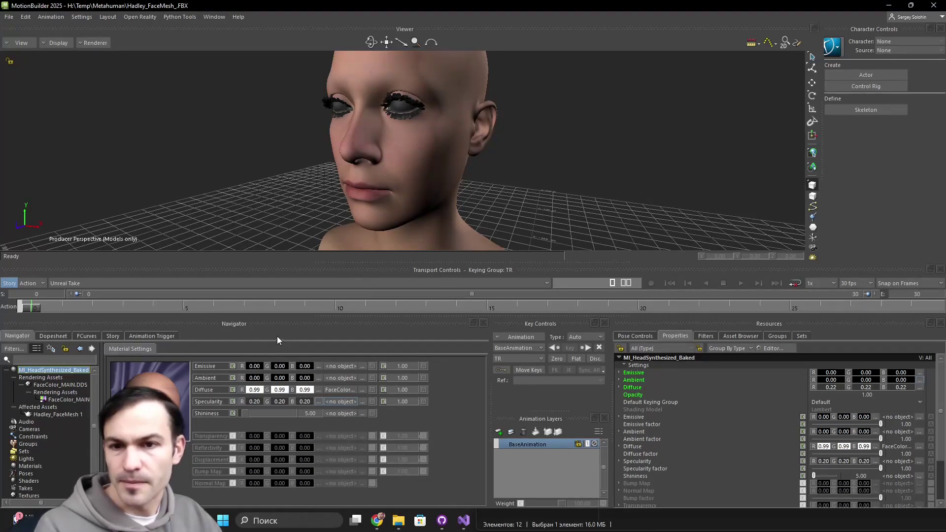
Step: Float the Navigator as a separate window over the viewer and enable Advanced Mode for the head material
click(472, 323)
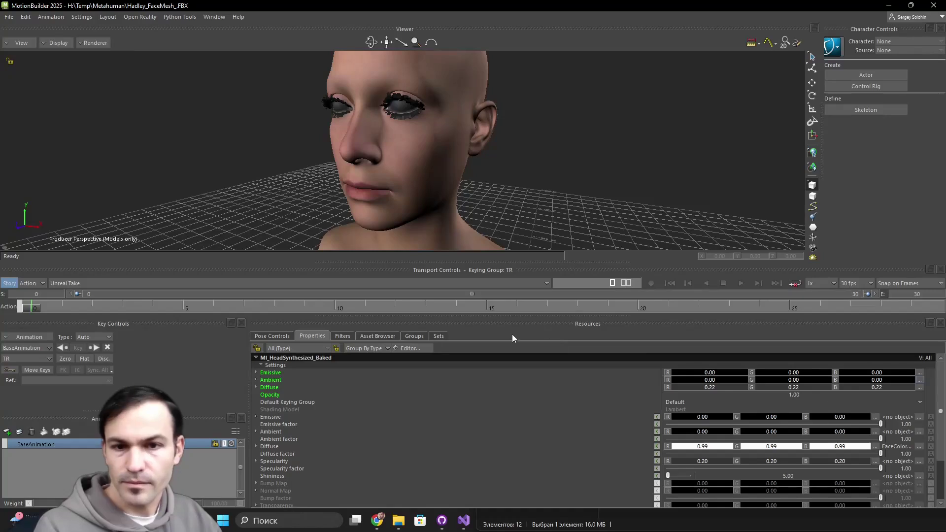
drag(945, 256, 609, 87)
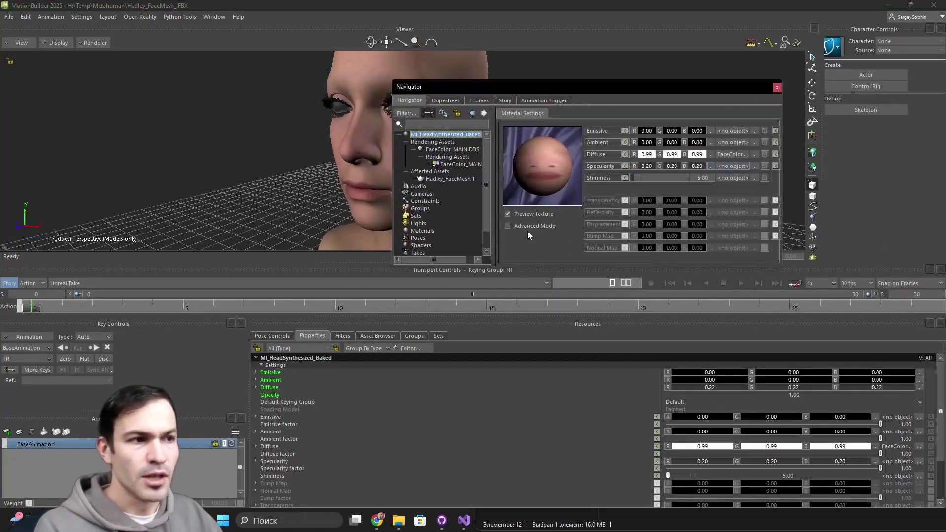
click(507, 226)
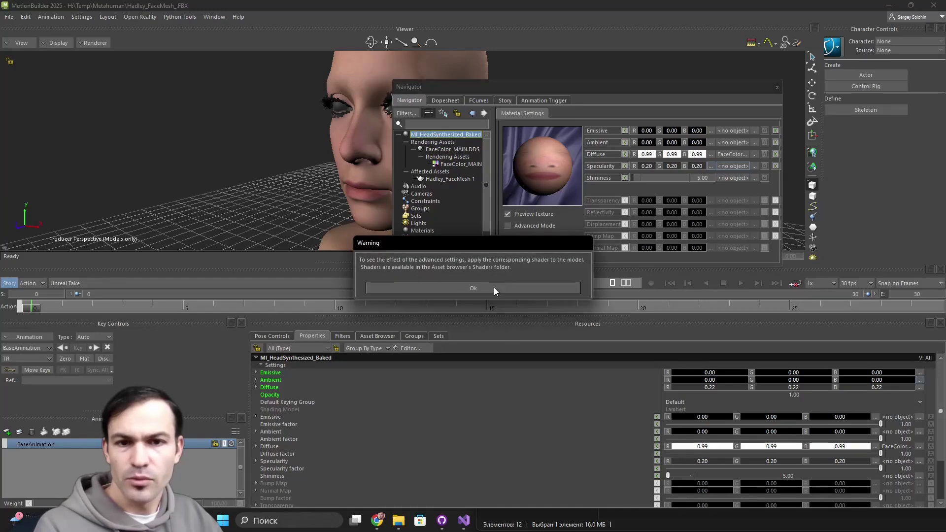
click(502, 288)
click(507, 226)
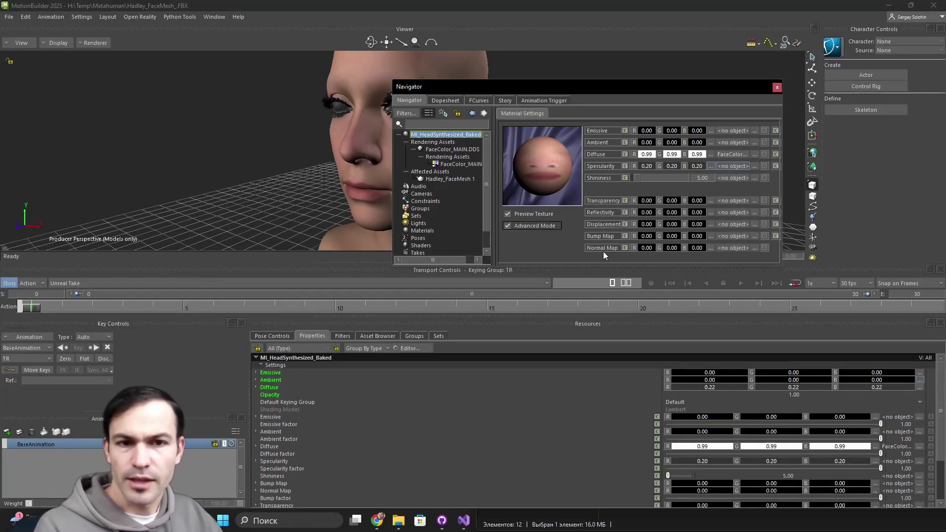
Step: Assign FaceNormal_MAIN.DDS as the normal map of the MI_HeadSynthesized_Baked material
click(754, 248)
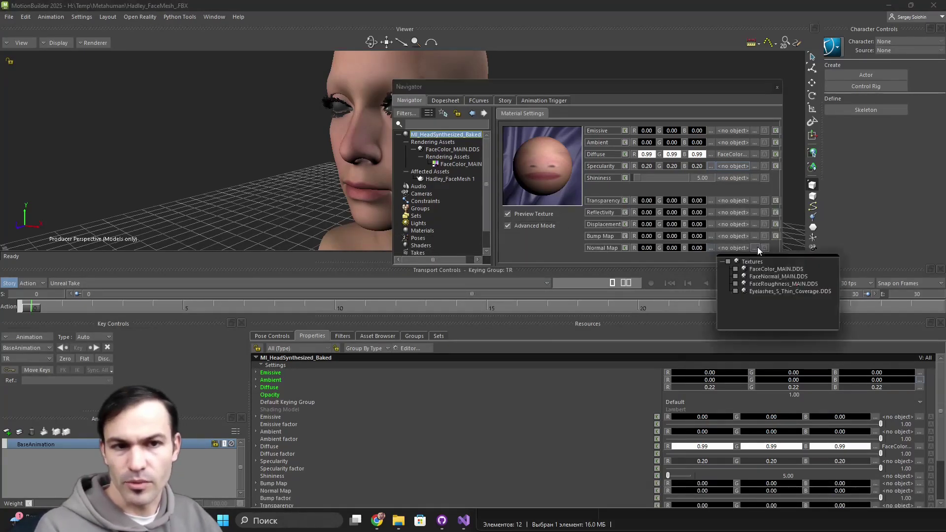
click(736, 276)
click(551, 251)
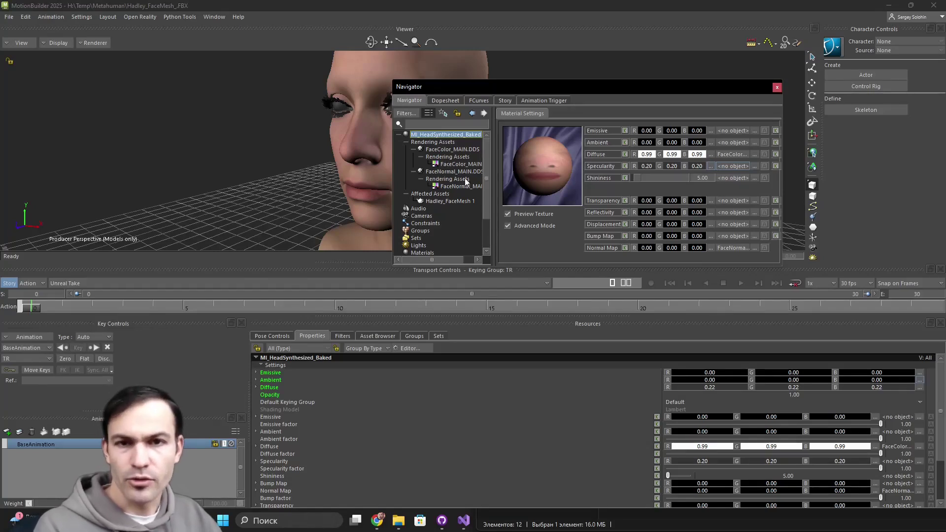
Step: Move the floating Navigator clear of the head, add a Light element beside the head, and show it in the viewer
drag(749, 87, 213, 68)
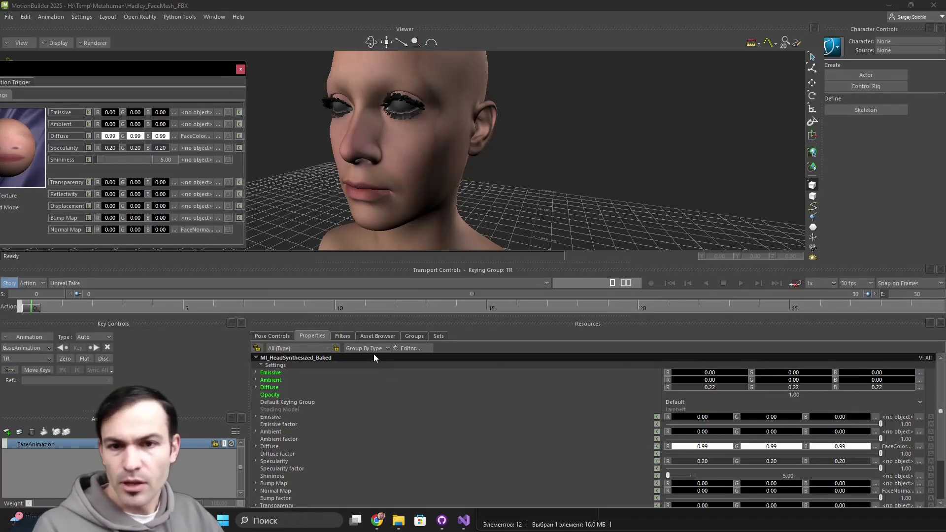
click(376, 336)
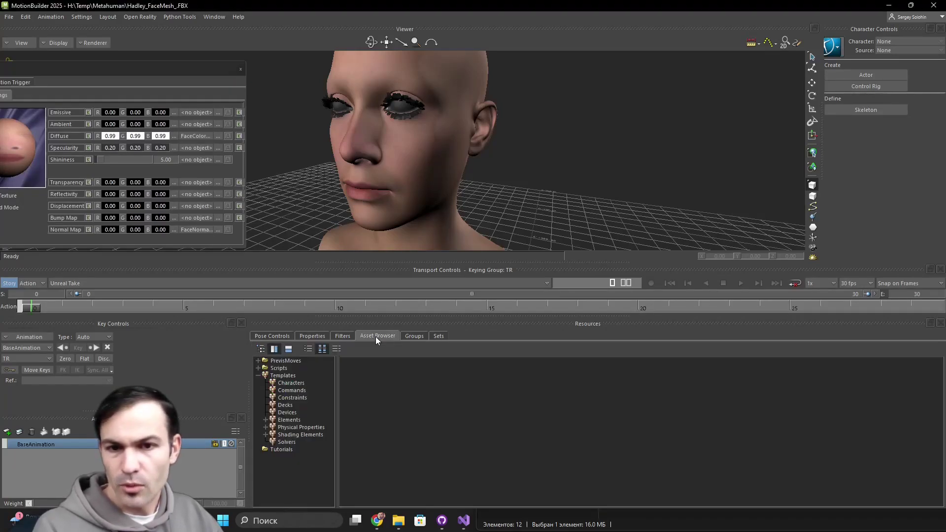
click(282, 420)
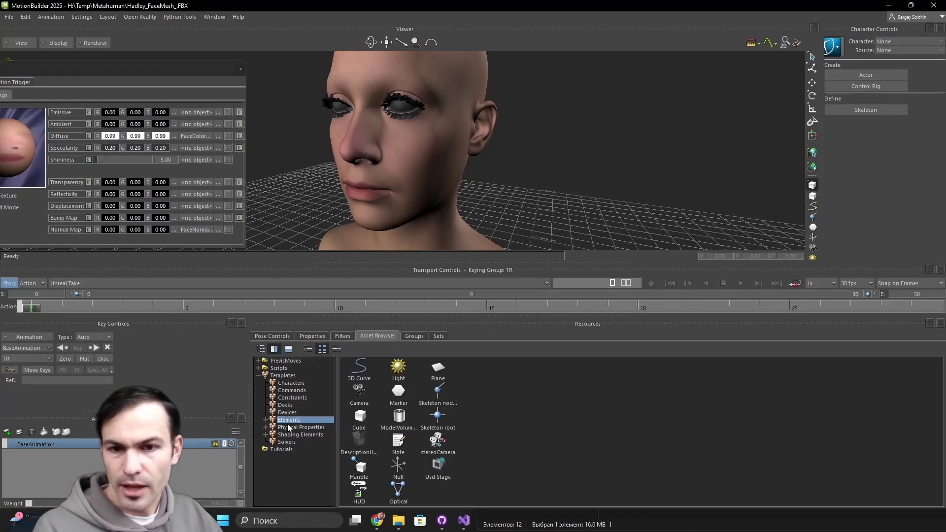
drag(401, 373, 548, 198)
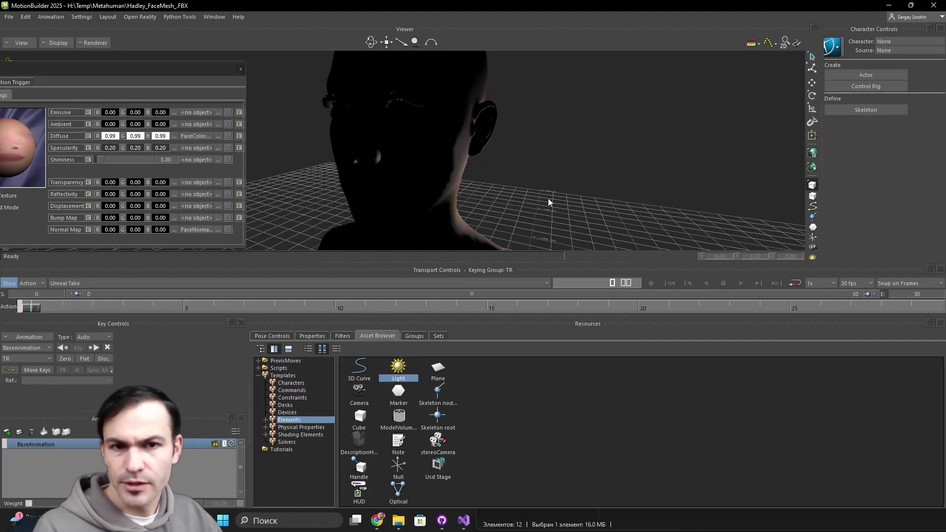
scroll(562, 206, down, 6)
key(ctrl+a)
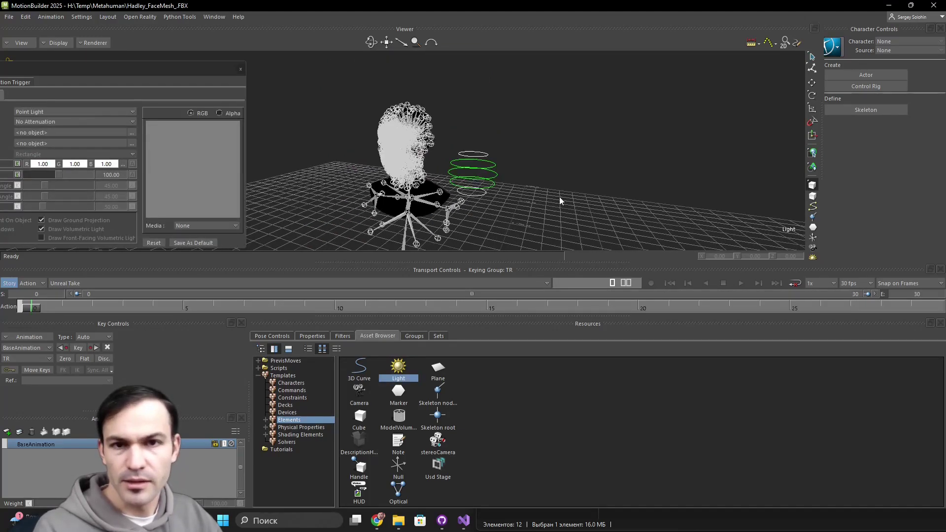
Step: Change the new light's type to Infinite Light in its light settings
click(312, 335)
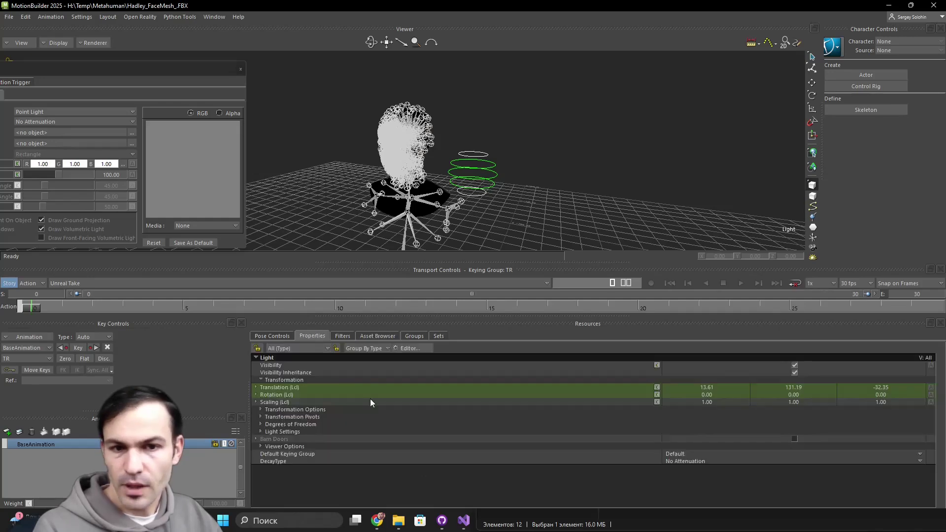
click(259, 432)
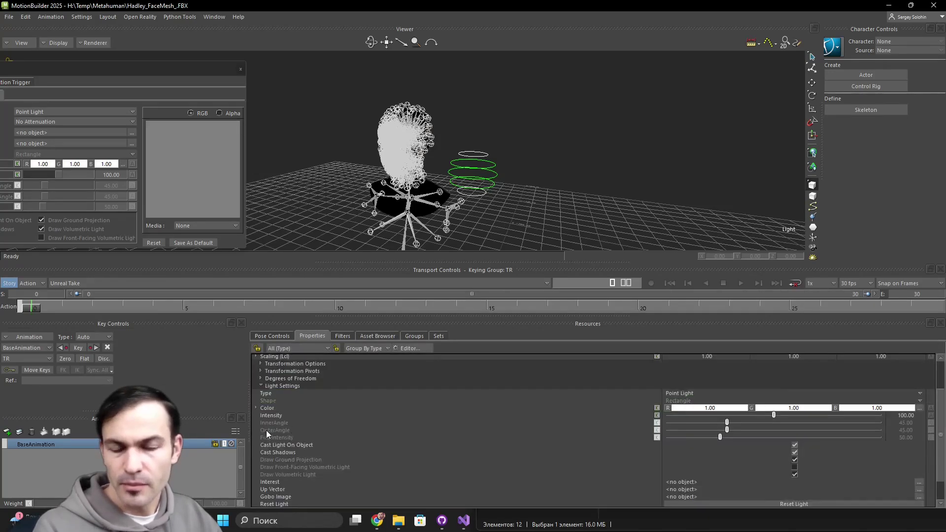
click(680, 393)
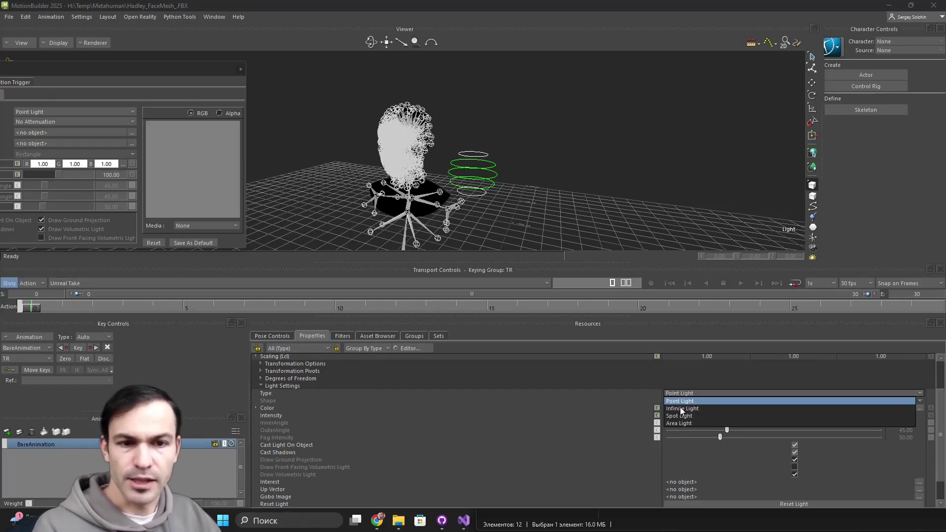
click(679, 407)
Step: Rotate the infinite light so it shines on the head, and return the viewer to models-only display
key(e)
drag(488, 155, 503, 180)
key(ctrl+a)
ctrl+shift+drag(383, 182, 436, 187)
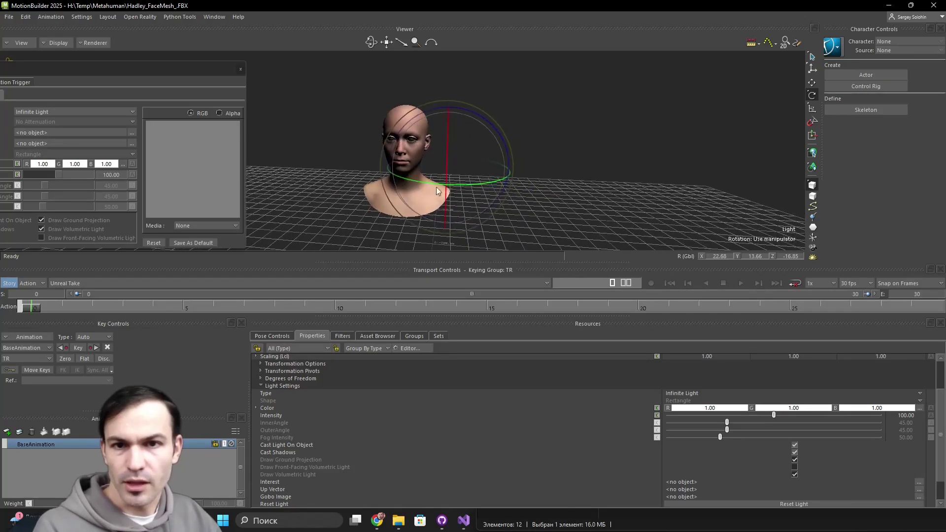
drag(474, 163, 455, 176)
mouse_move(569, 198)
ctrl+shift+mouse_down()
mouse_move(546, 202)
mouse_move(549, 211)
mouse_move(565, 201)
ctrl+shift+mouse_up()
Step: Move the light up and forward of the head to about X 13.6, Y 156, Z 30
key(t)
drag(482, 179, 314, 109)
ctrl+shift+drag(427, 203, 497, 216)
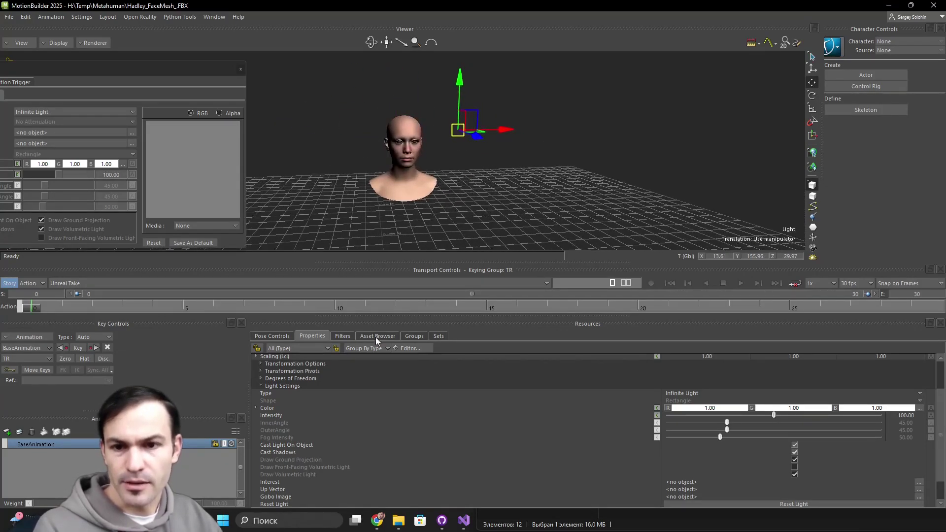
Step: Add a second Light element to the scene and place it behind and beside the head at about X -42, Y 149, Z -30
click(377, 336)
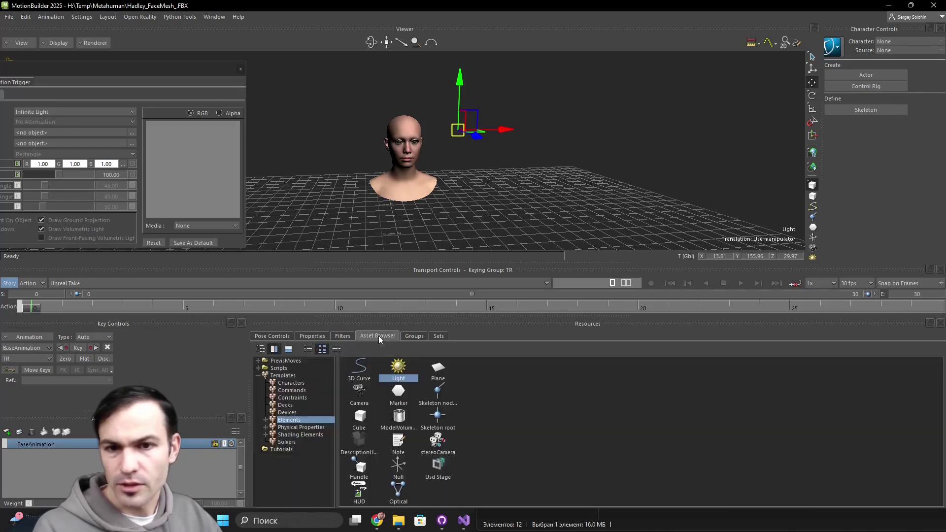
drag(398, 367, 308, 148)
mouse_move(351, 179)
ctrl+shift+mouse_down()
mouse_move(429, 187)
mouse_move(347, 187)
mouse_move(307, 137)
mouse_move(402, 197)
mouse_move(353, 179)
ctrl+shift+mouse_up()
drag(332, 117, 513, 181)
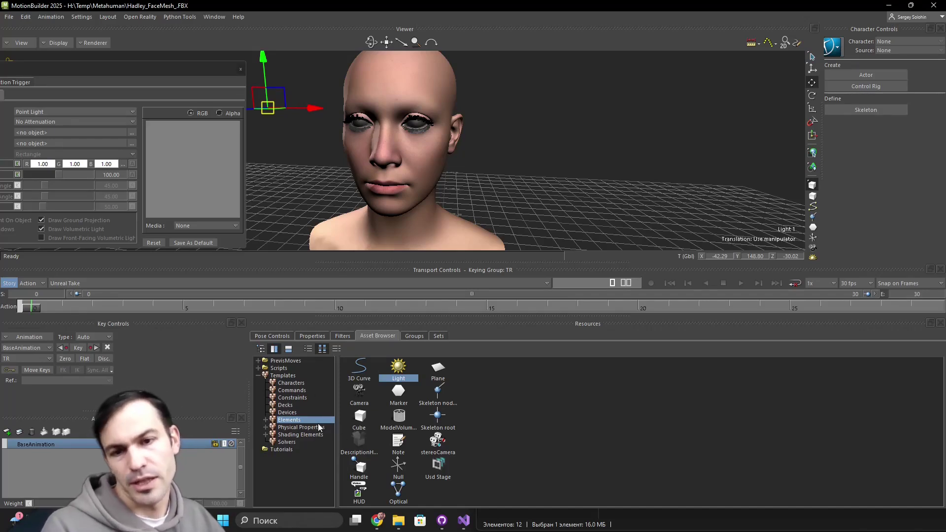
scroll(553, 180, down, 3)
drag(539, 177, 566, 184)
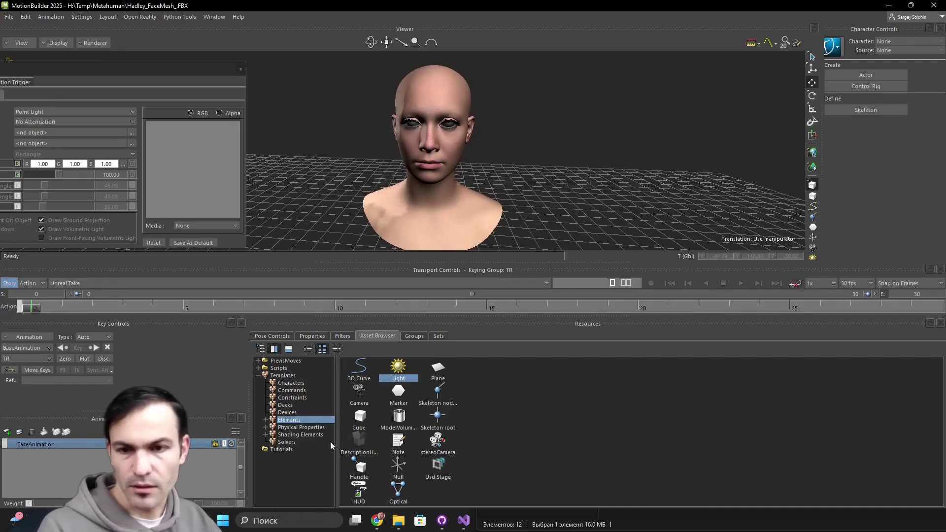
Step: Find the Super Dynamic Lighting shader among the shading element templates and apply it to the head mesh
click(288, 434)
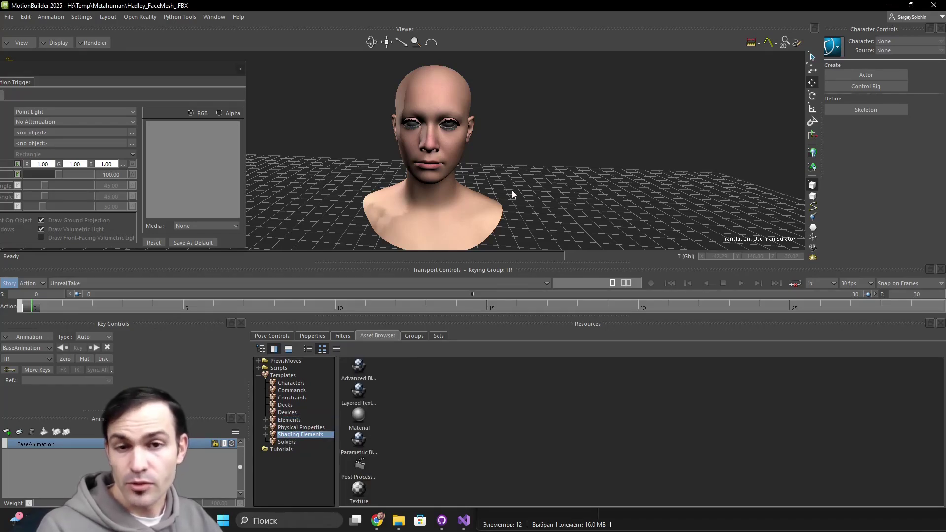
click(265, 434)
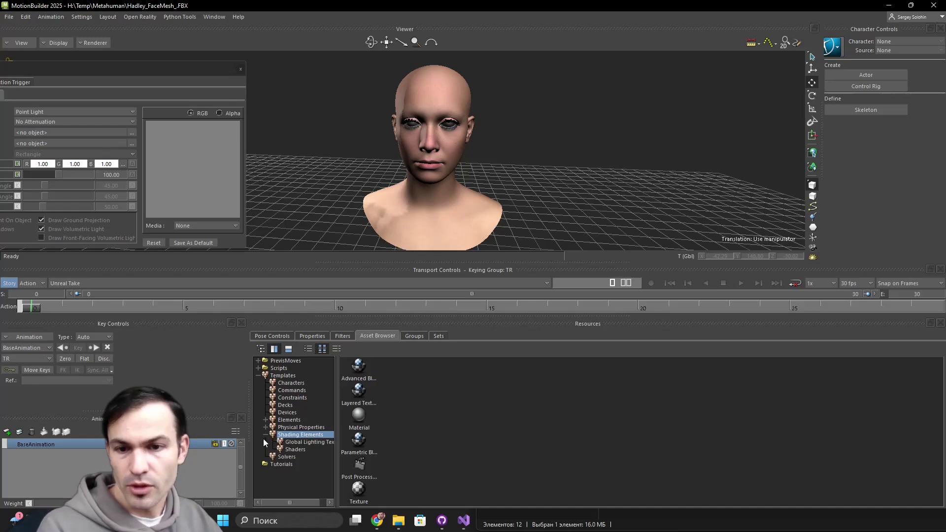
click(294, 449)
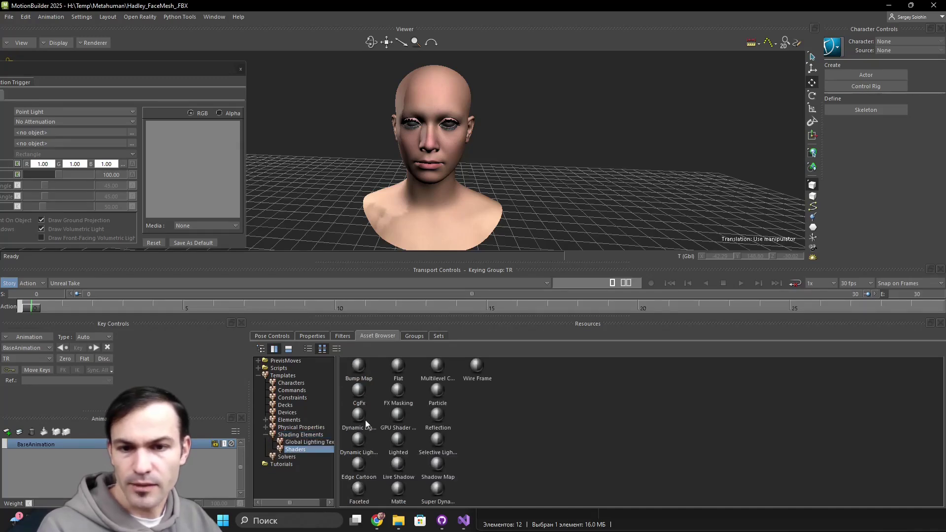
click(336, 349)
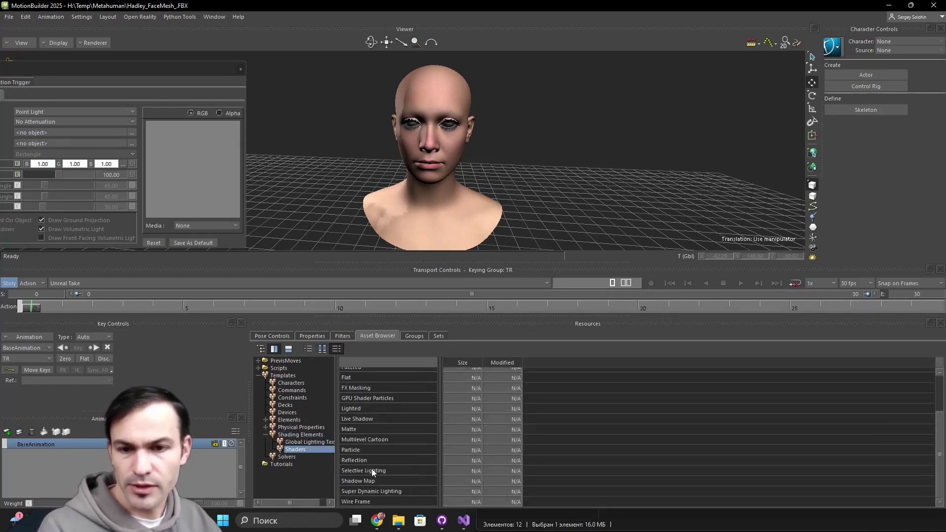
click(401, 491)
drag(379, 490, 519, 191)
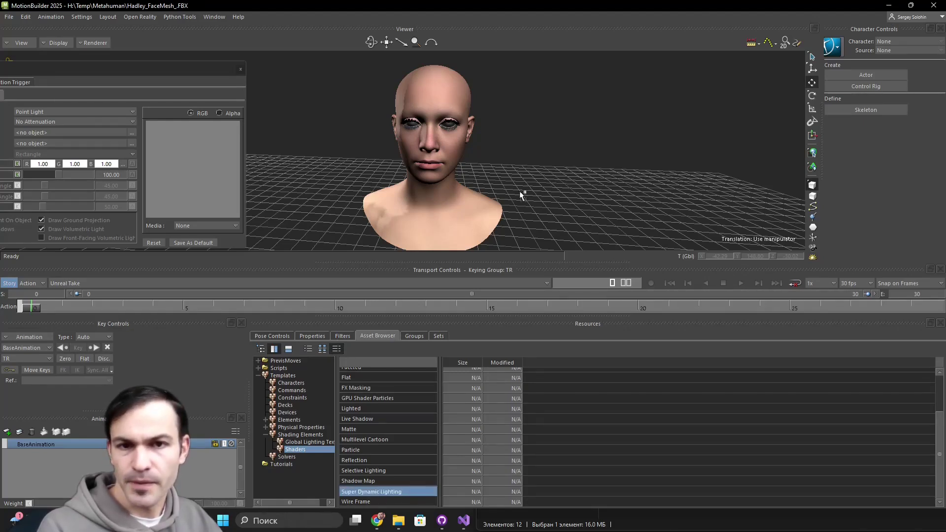
drag(461, 185, 464, 183)
click(468, 181)
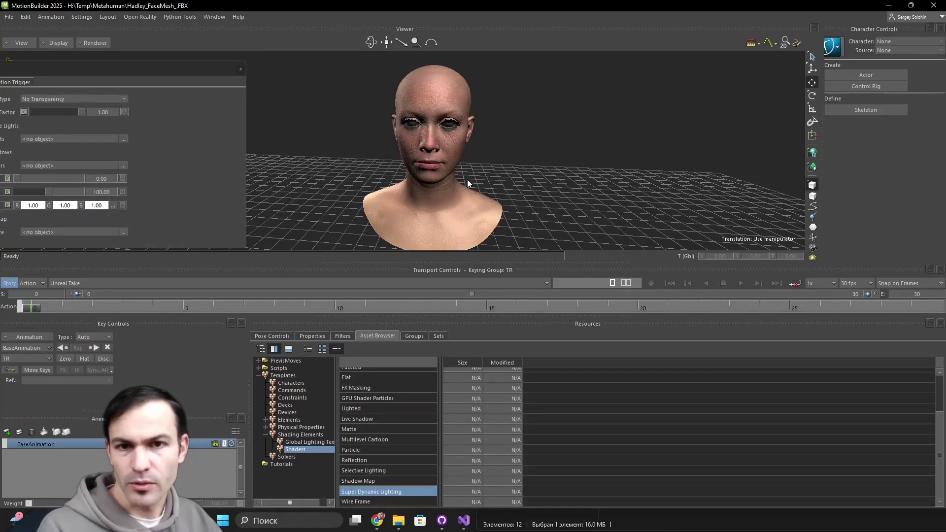
Step: Open the face mesh's MI_HeadSynthesized_Baked material settings in a widened Navigator placed clear of the face
ctrl+shift+drag(544, 193, 441, 211)
drag(122, 72, 235, 73)
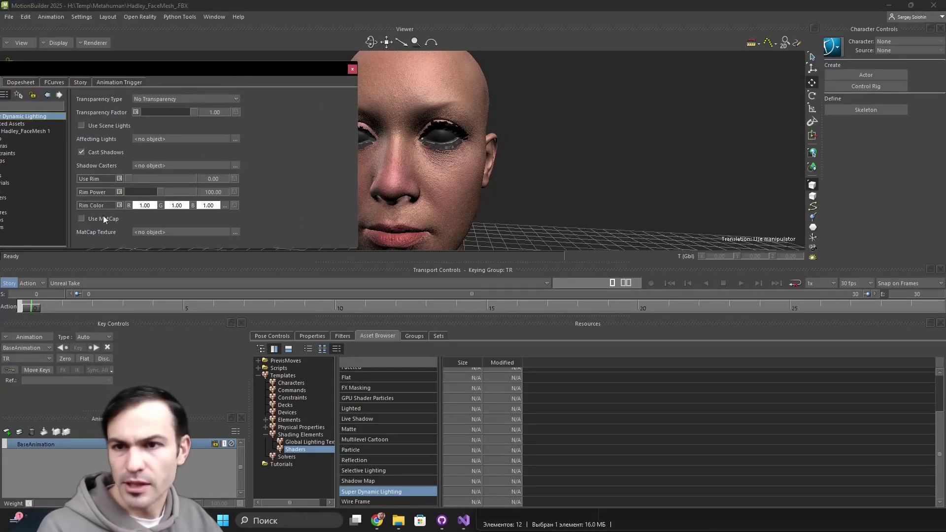
drag(174, 73, 233, 75)
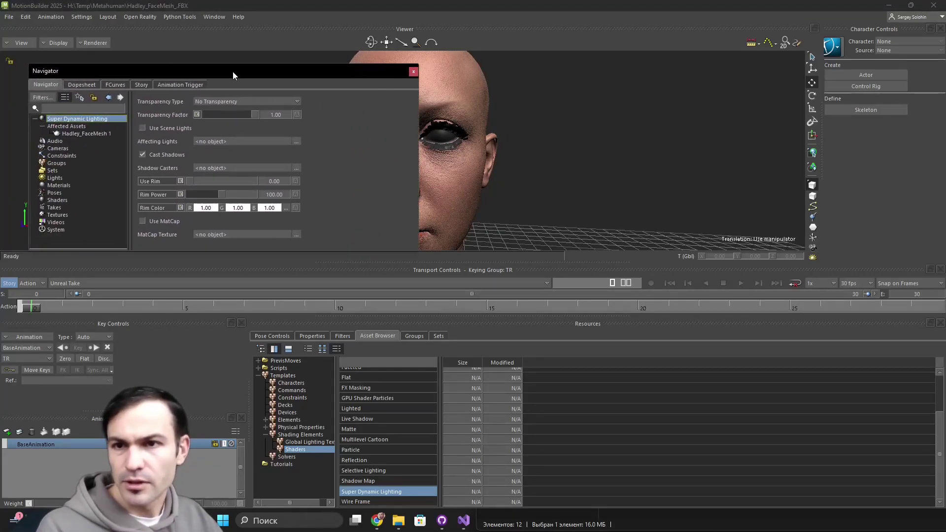
double_click(85, 133)
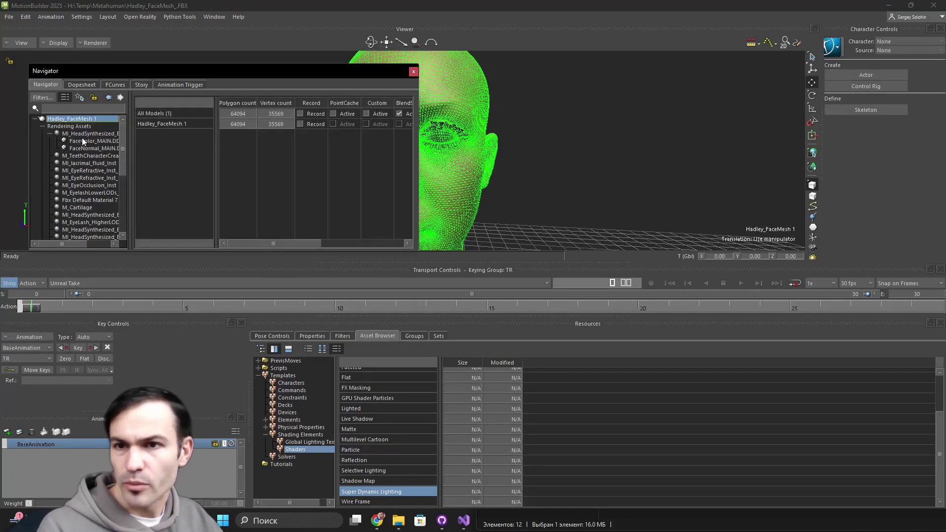
double_click(85, 134)
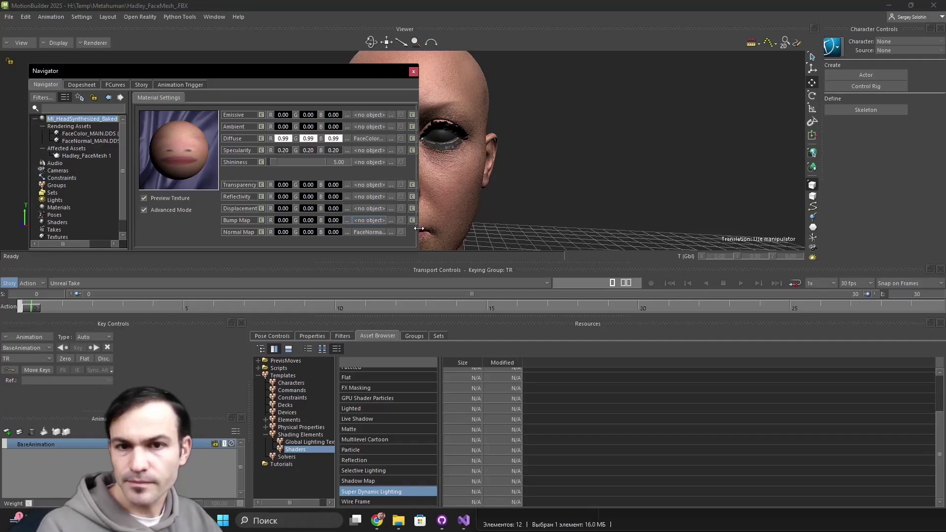
drag(418, 229, 462, 225)
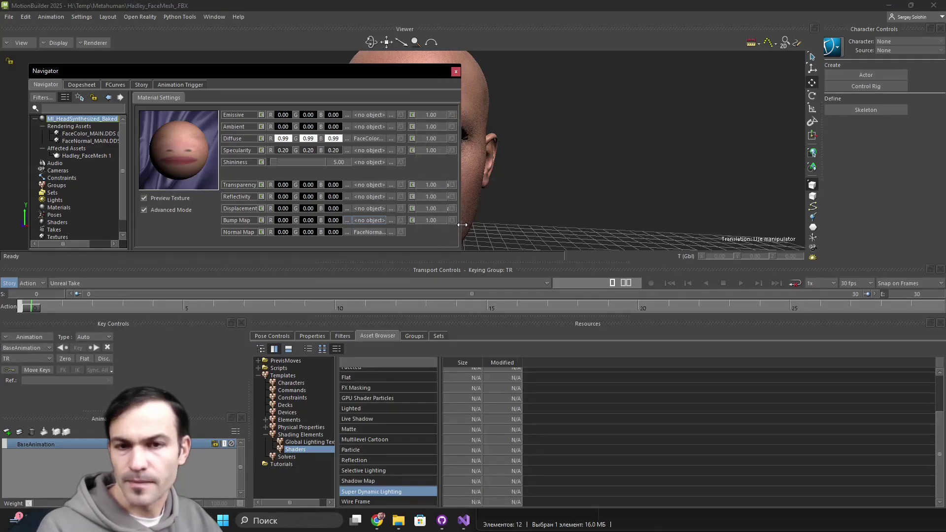
drag(314, 70, 781, 78)
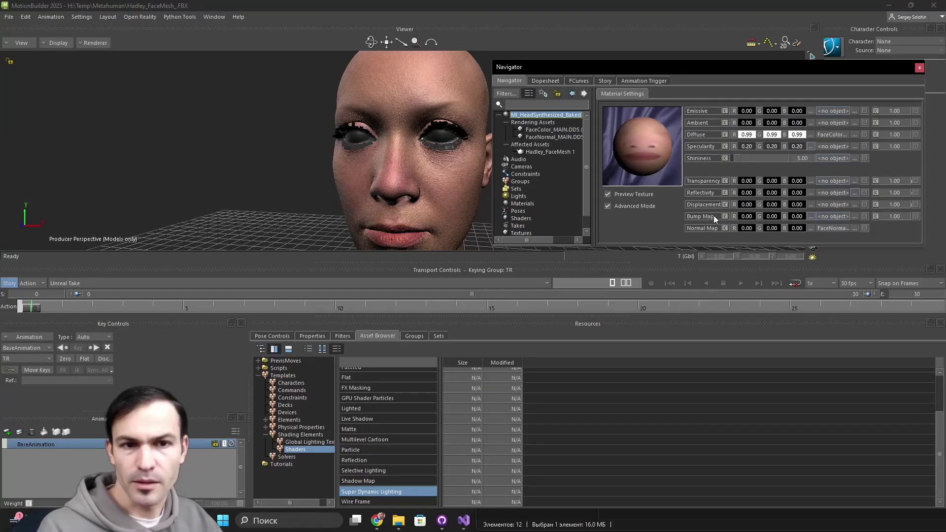
Step: Lower the head material's bump map factor to 0.39 and check the skin up close
drag(896, 217, 893, 219)
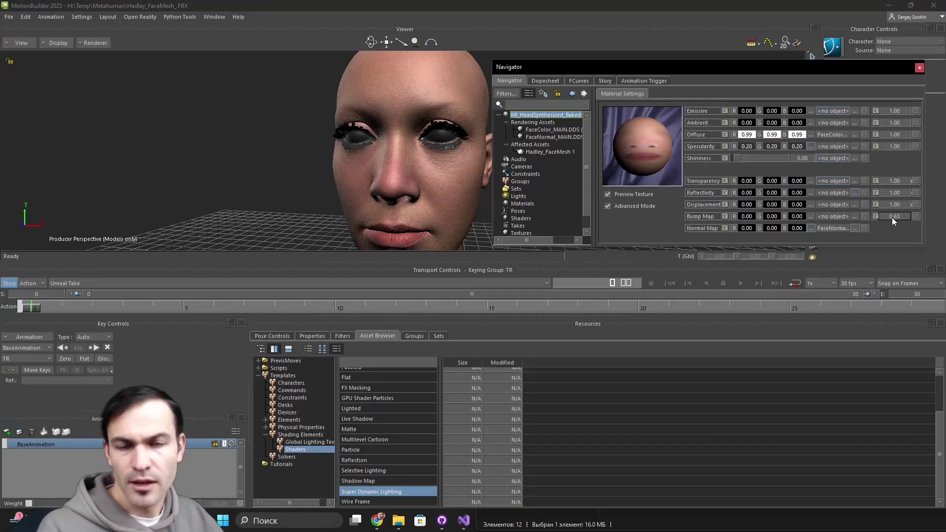
drag(892, 217, 891, 218)
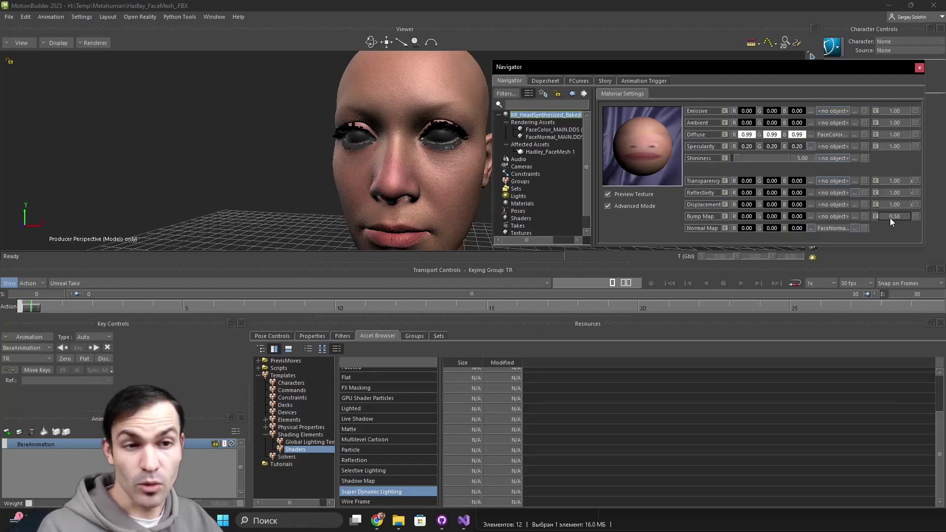
drag(898, 217, 897, 215)
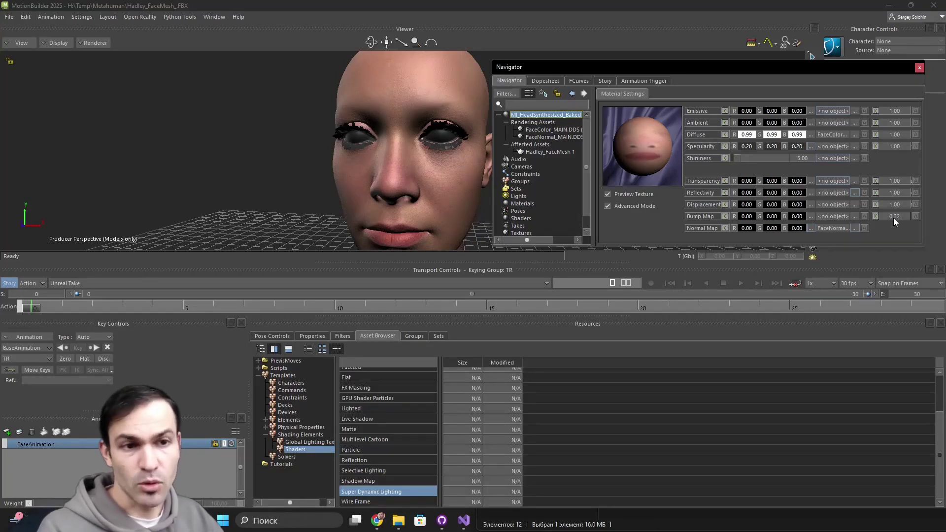
drag(897, 218, 897, 218)
alt+drag(462, 188, 401, 161)
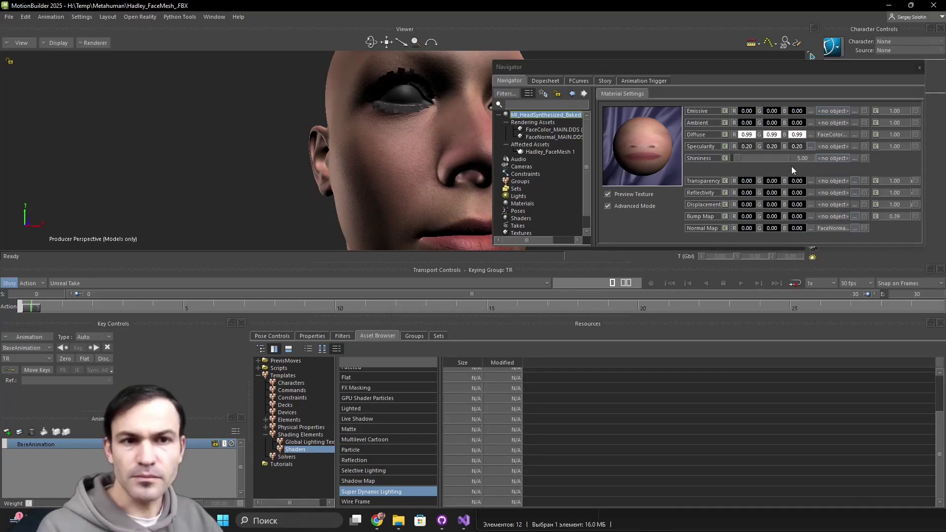
Step: Set the head material's shininess to 32 and view the highlights on the face from several angles
click(801, 156)
text(32)
key(Return)
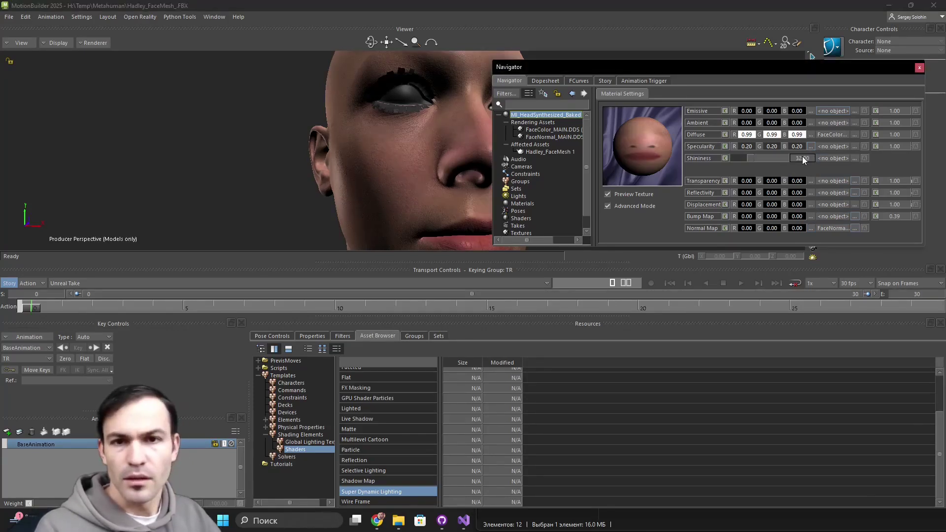
alt+drag(297, 170, 349, 197)
mouse_move(363, 156)
alt+mouse_down()
mouse_move(364, 169)
mouse_move(330, 181)
mouse_move(361, 172)
mouse_move(342, 158)
mouse_move(344, 176)
mouse_move(377, 163)
mouse_move(377, 148)
mouse_move(374, 169)
mouse_move(354, 164)
alt+mouse_up()
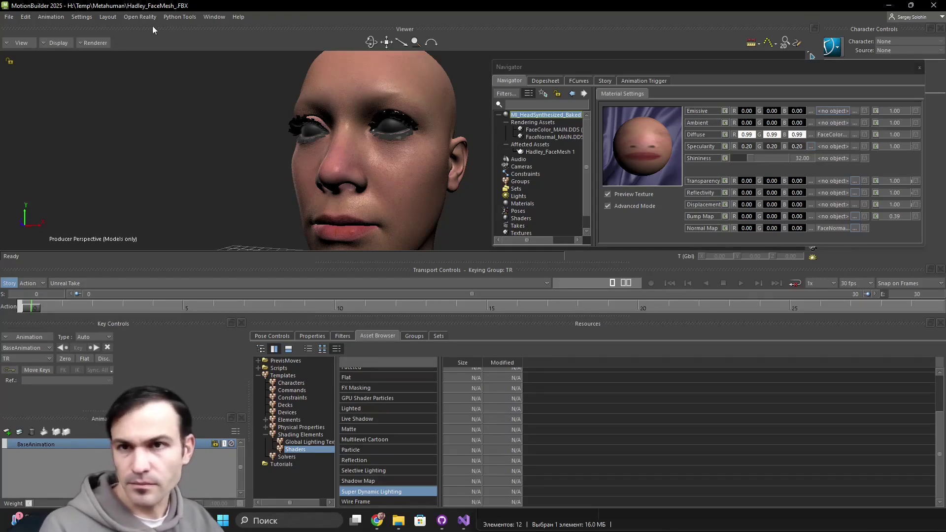
Step: Open the Python Editor and review the material and light sections of ScriptCreateLightAndMaterialProperties.py
click(214, 17)
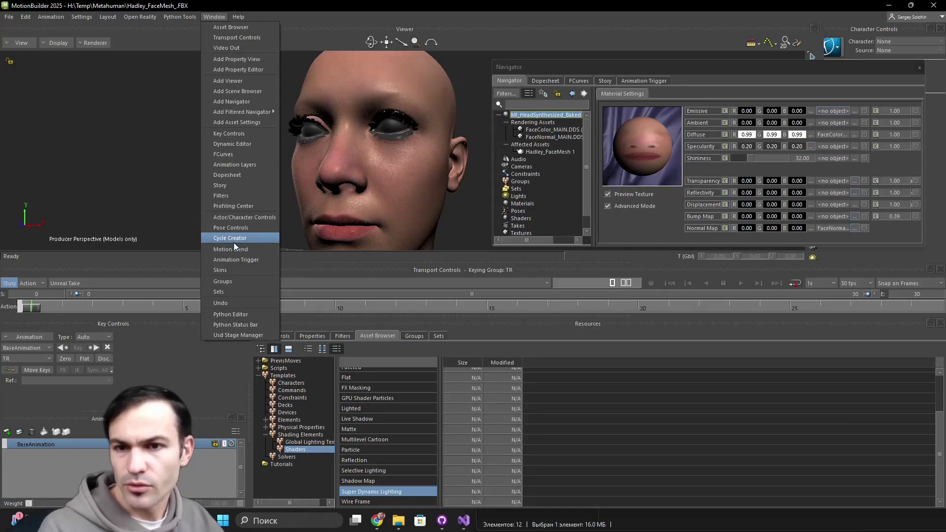
click(225, 313)
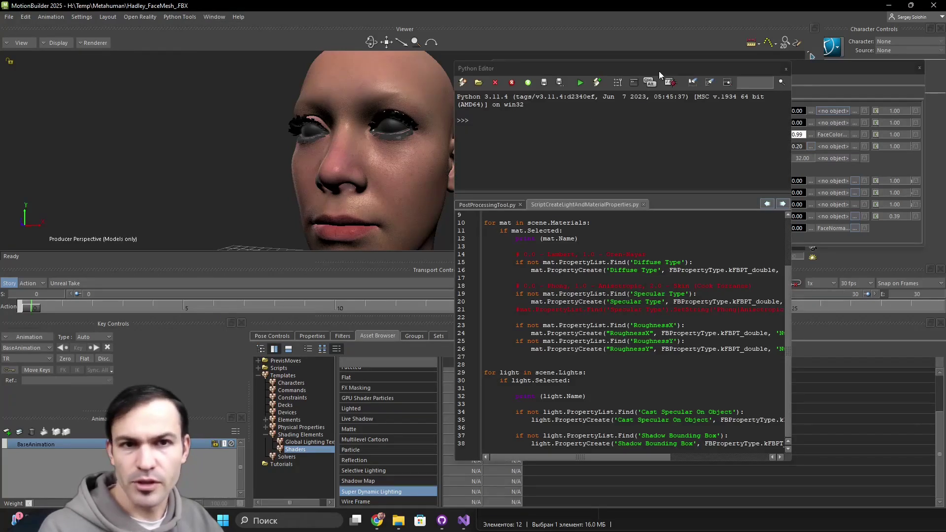
drag(660, 71, 477, 96)
click(695, 84)
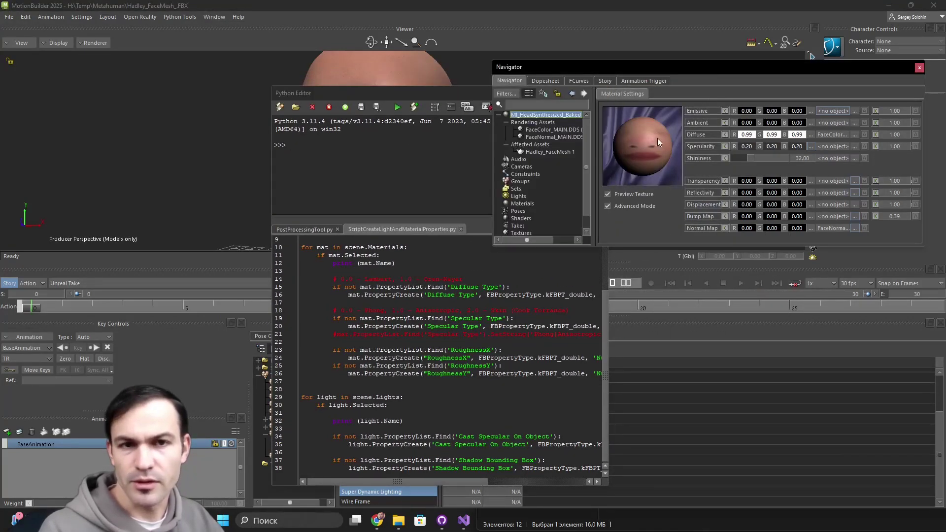
drag(452, 91, 627, 28)
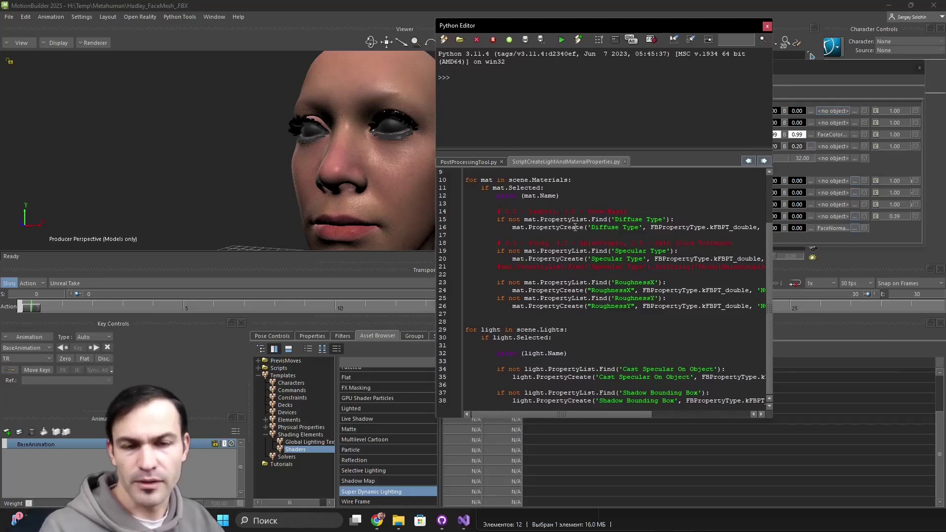
click(550, 203)
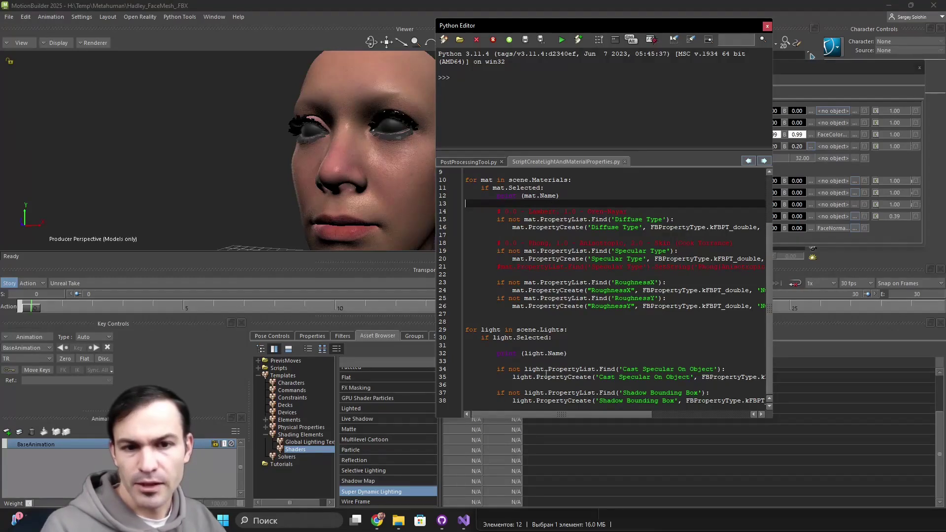
click(573, 385)
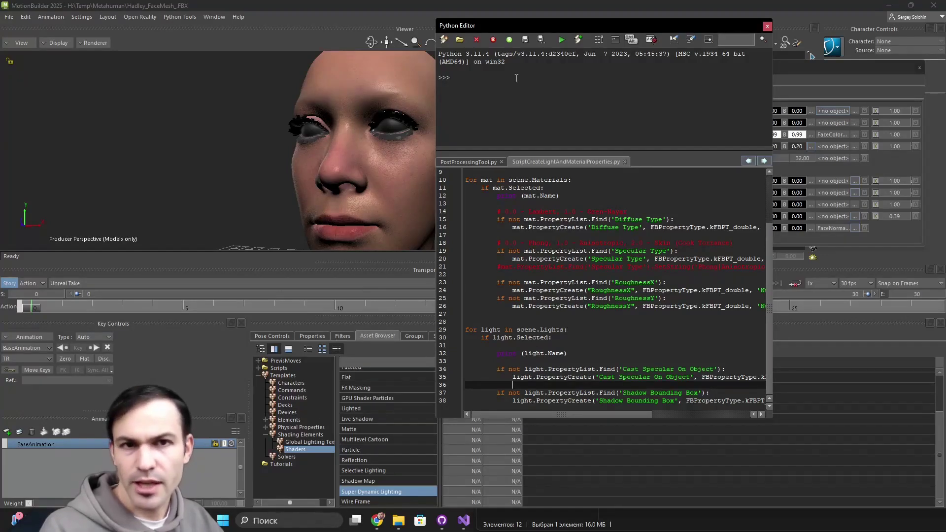
Step: Run ScriptCreateLightAndMaterialProperties.py on the selected head material, keeping the editor clear of the face
drag(622, 29, 346, 58)
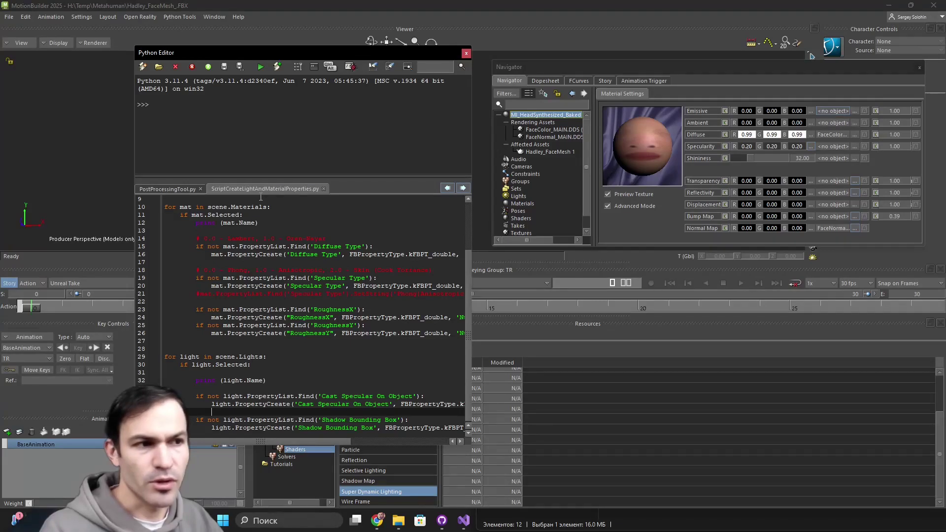
click(261, 66)
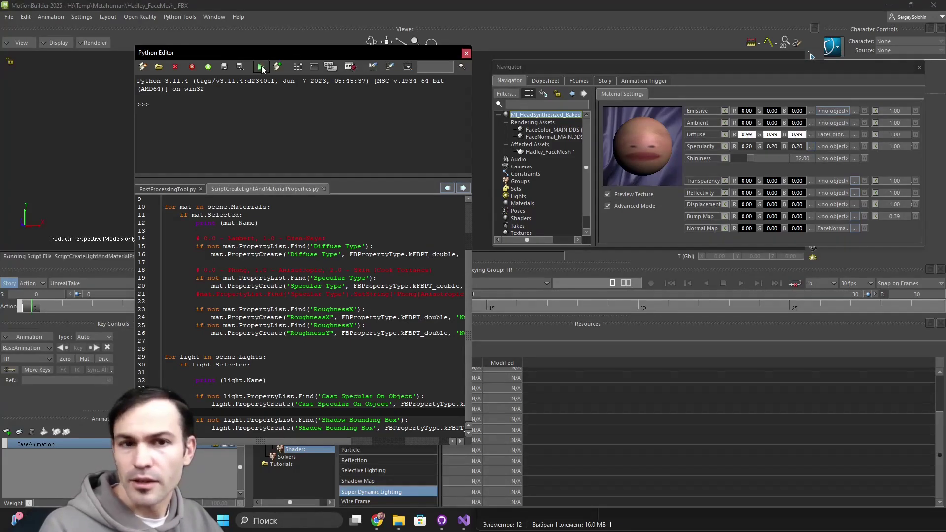
drag(343, 55, 137, 59)
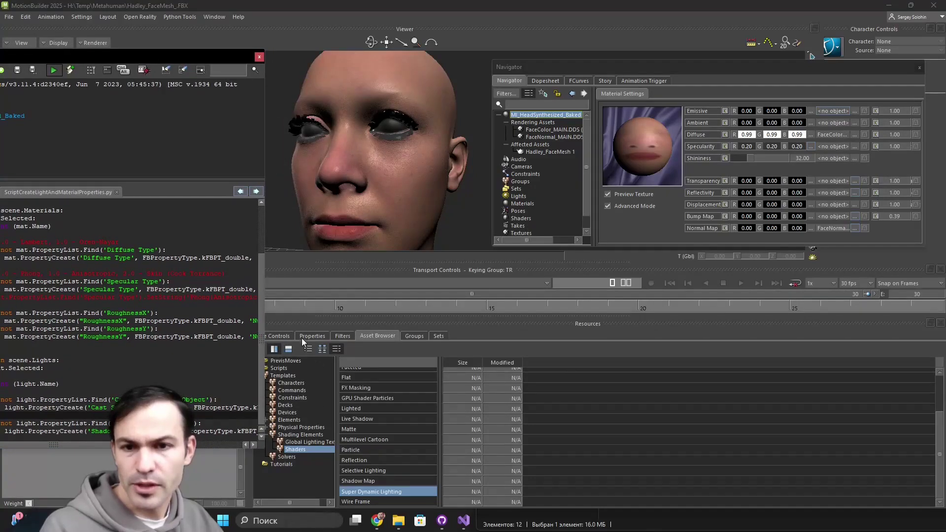
Step: Display the head material's script-created custom properties and keep the Python Editor clear of the property names
click(309, 335)
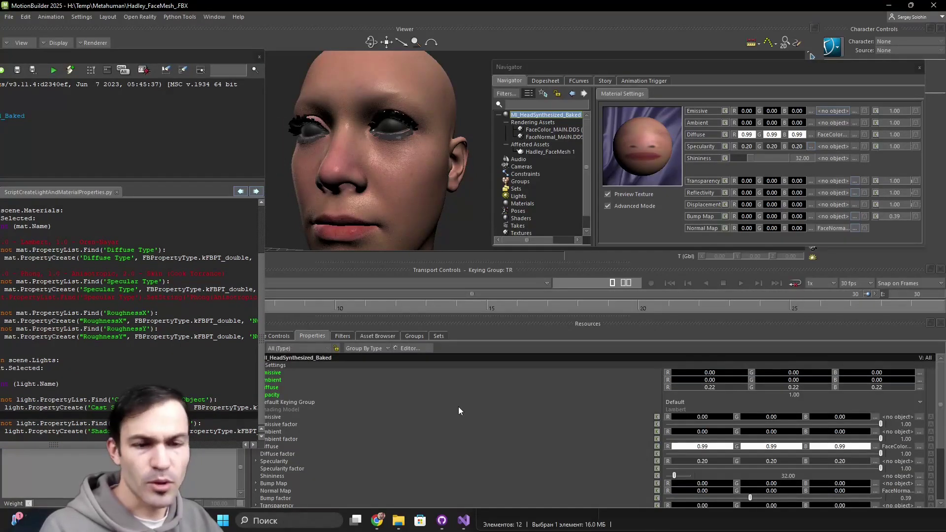
scroll(508, 427, down, 4)
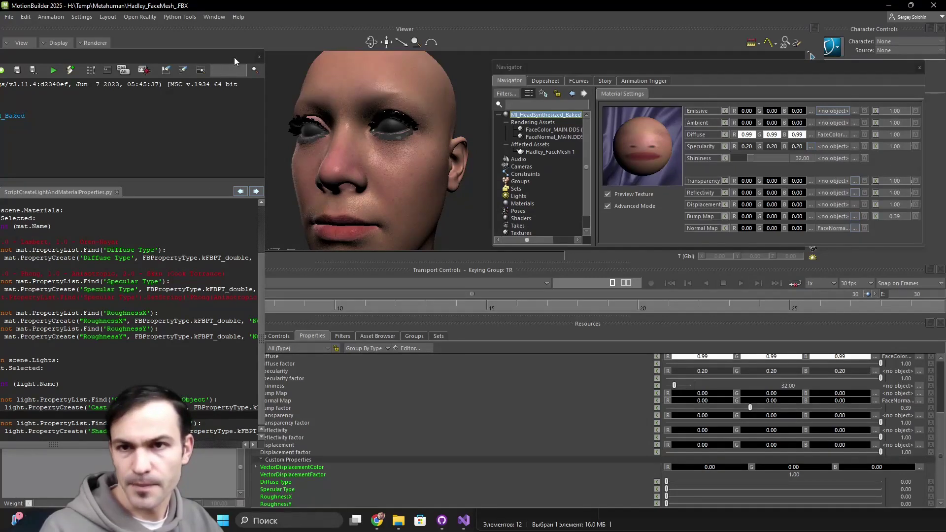
drag(234, 57, 164, 56)
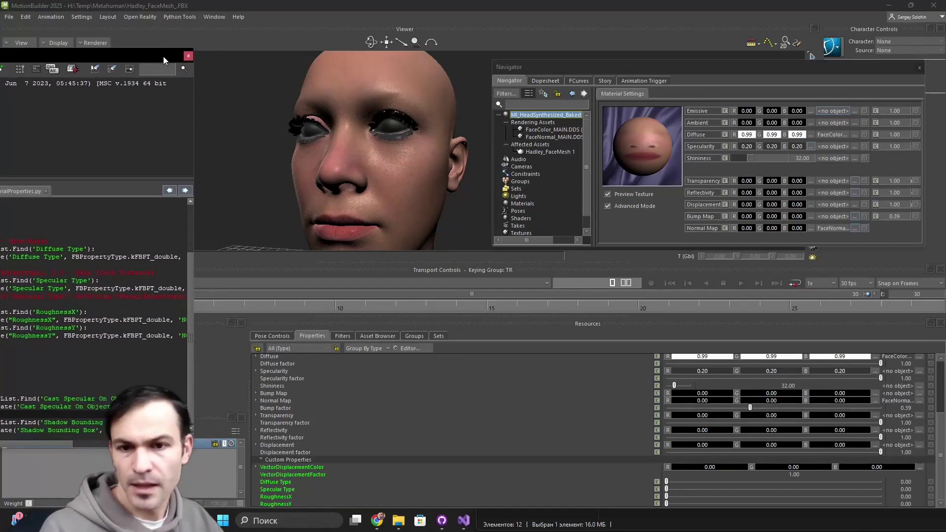
Step: Compare Diffuse Type 1 and 0 on the head material, leave it at 1, and check the face from several angles
click(292, 483)
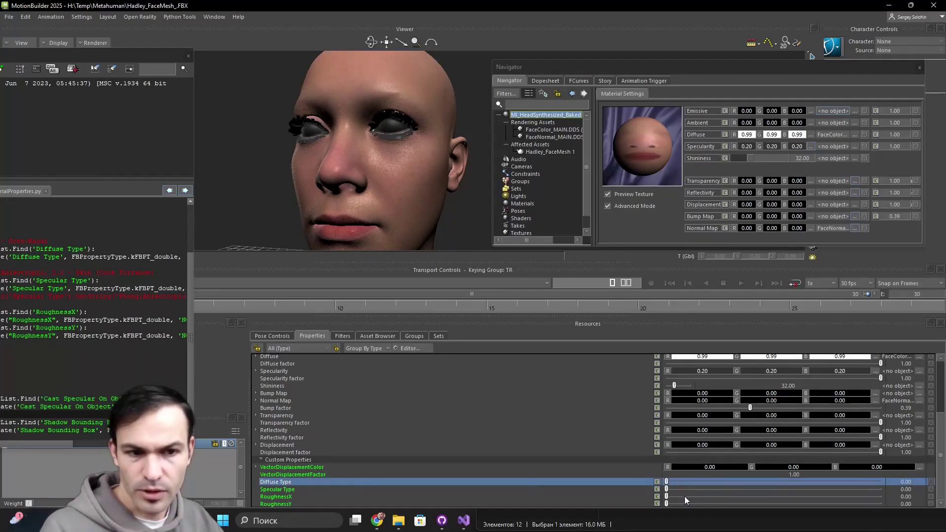
click(904, 482)
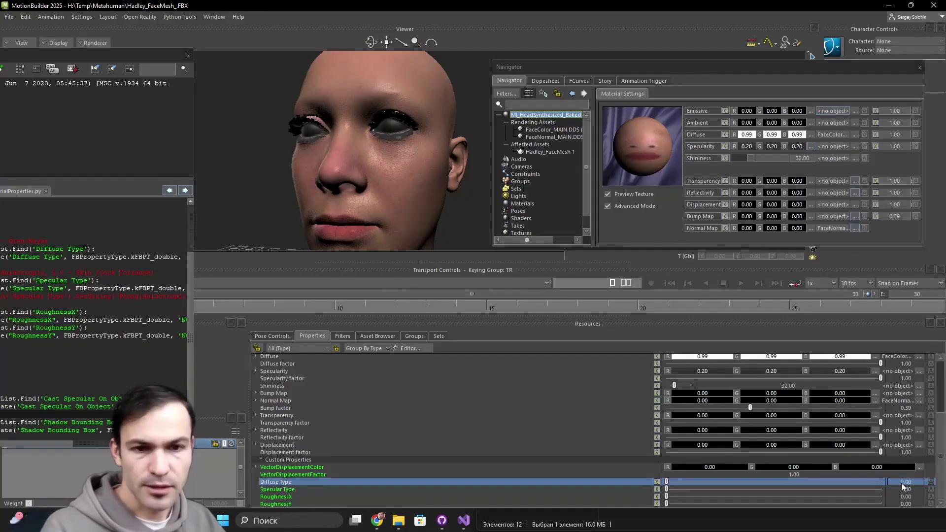
text(1)
key(Return)
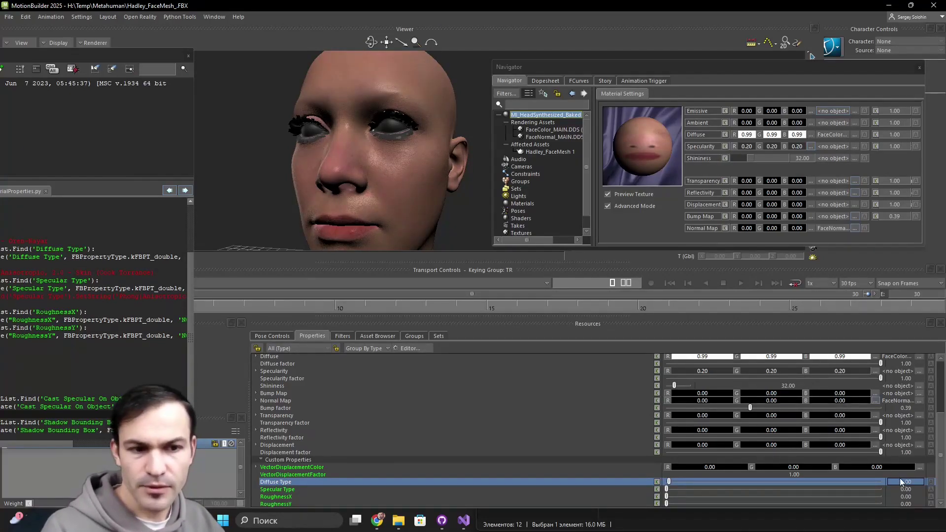
text(0)
key(Return)
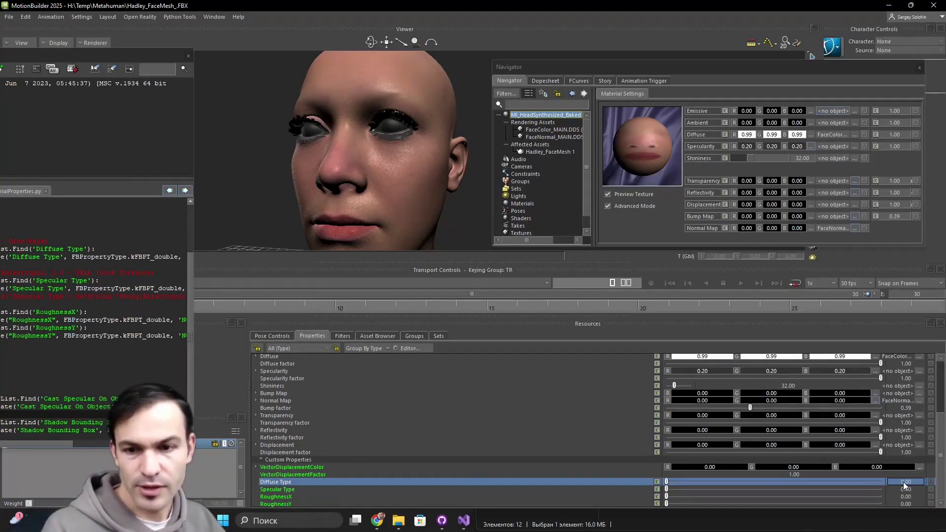
text(1)
key(Return)
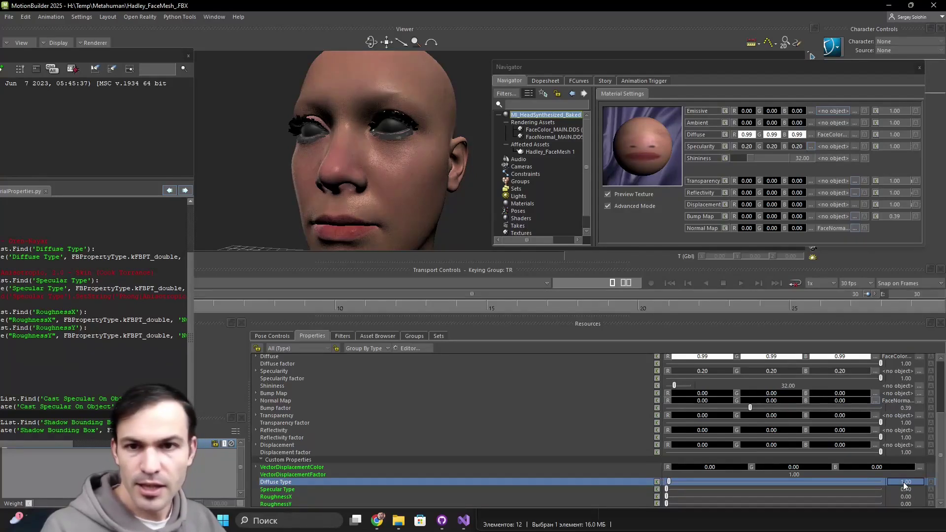
mouse_move(300, 178)
mouse_down()
mouse_move(365, 196)
mouse_move(376, 179)
mouse_move(376, 193)
mouse_move(310, 169)
mouse_up()
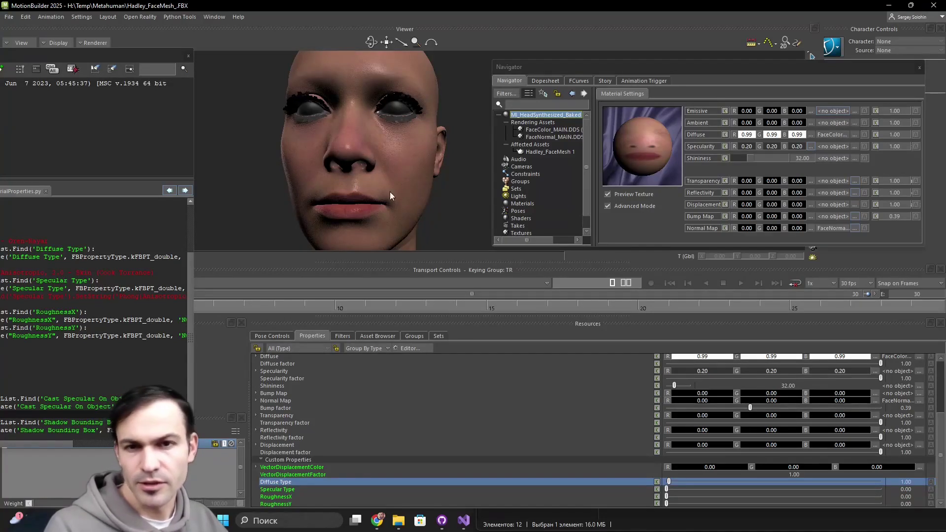
drag(433, 188, 381, 180)
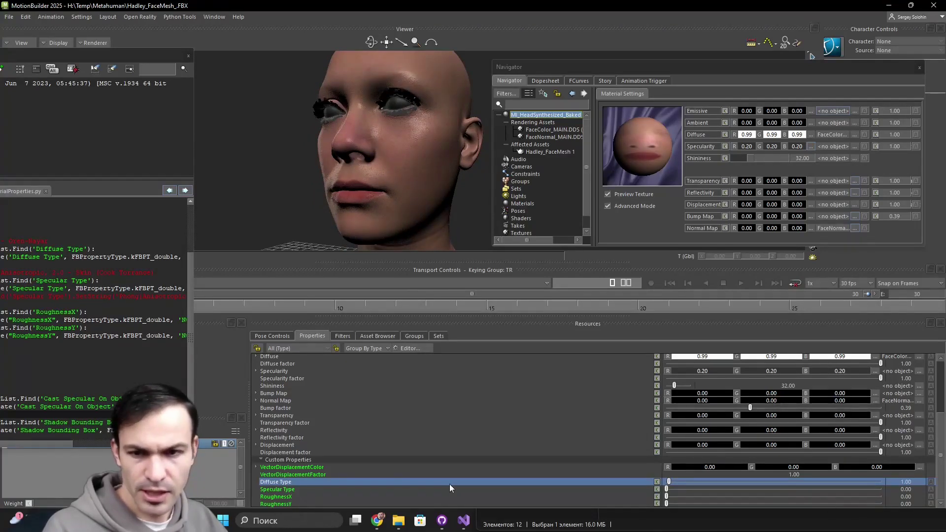
Step: Set the head material's Specular Type to 1 and view the shading on the face from several angles
click(286, 489)
double_click(905, 491)
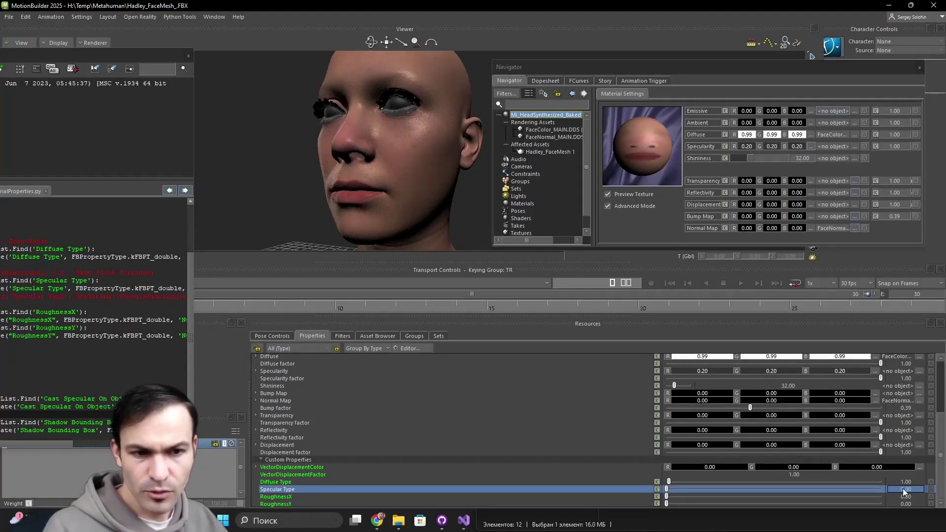
drag(400, 175, 428, 173)
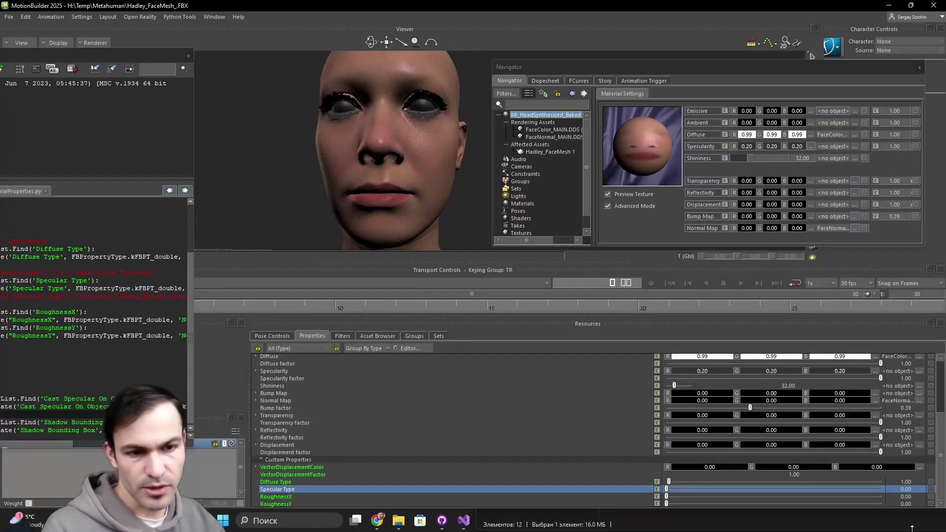
click(903, 490)
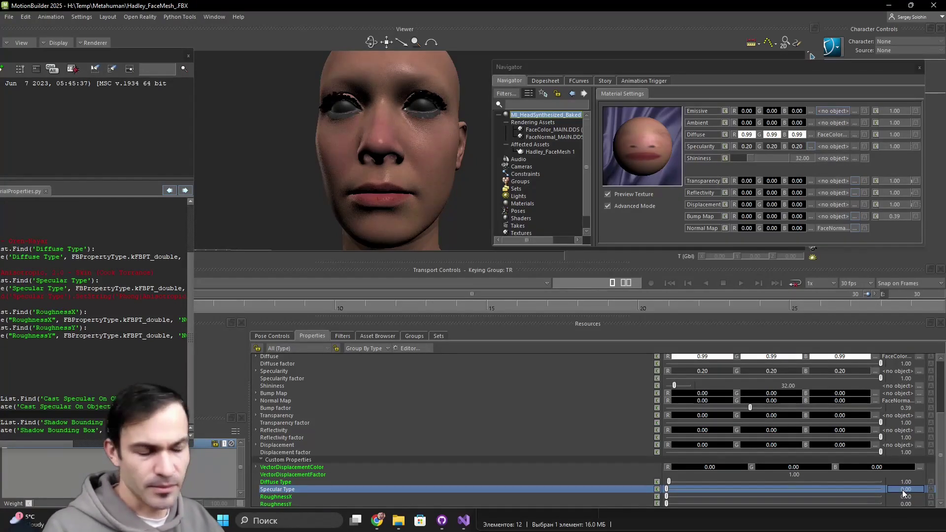
text(1)
key(Return)
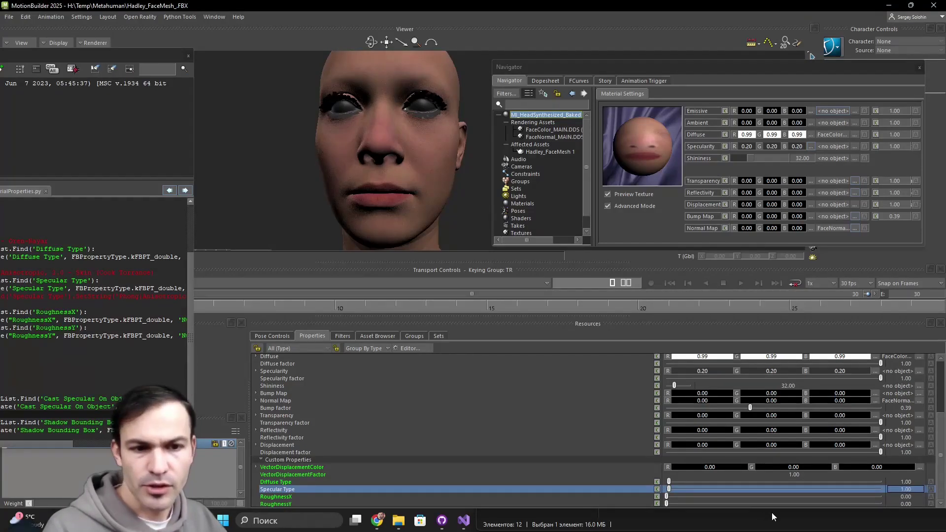
mouse_move(411, 193)
ctrl+shift+mouse_down()
mouse_move(396, 186)
mouse_move(407, 201)
ctrl+shift+mouse_up()
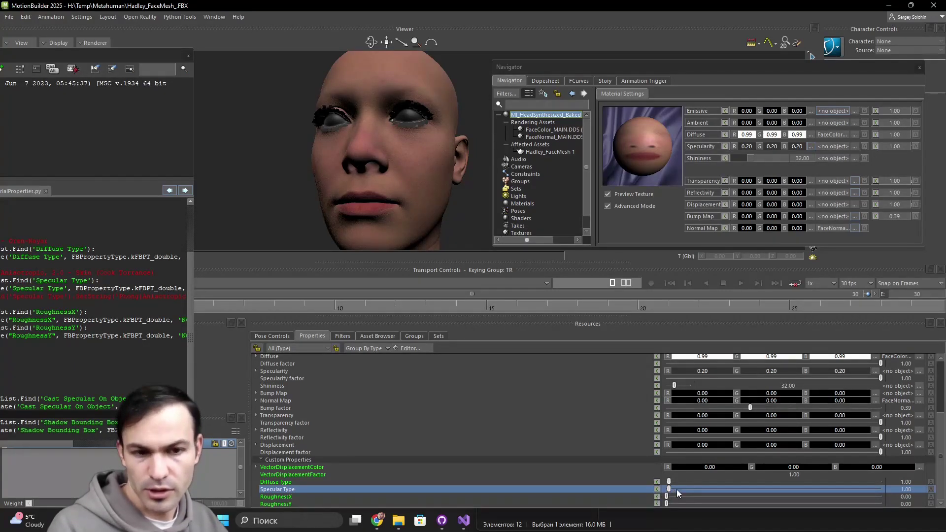
ctrl+shift+drag(447, 170, 437, 179)
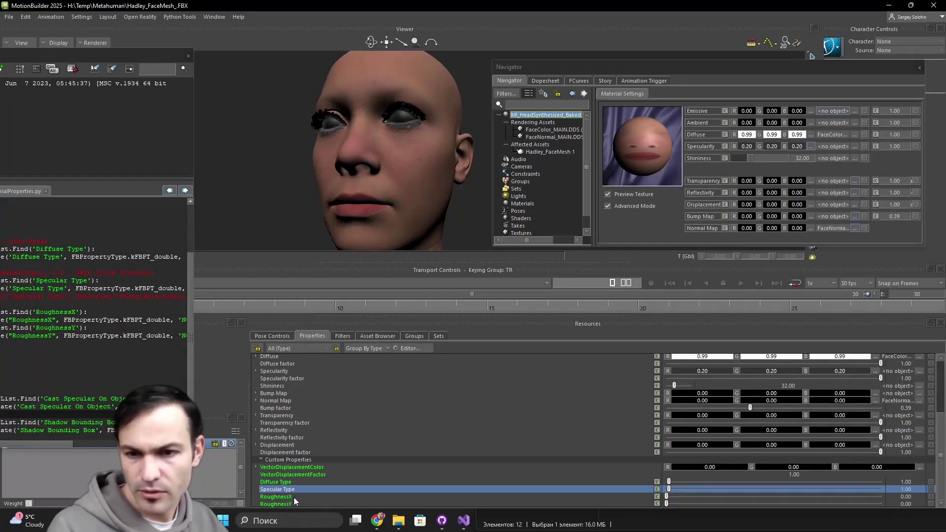
Step: Raise the head material's RoughnessX to about 42 and RoughnessY to about 39.6, and view the whole head
drag(662, 498, 758, 495)
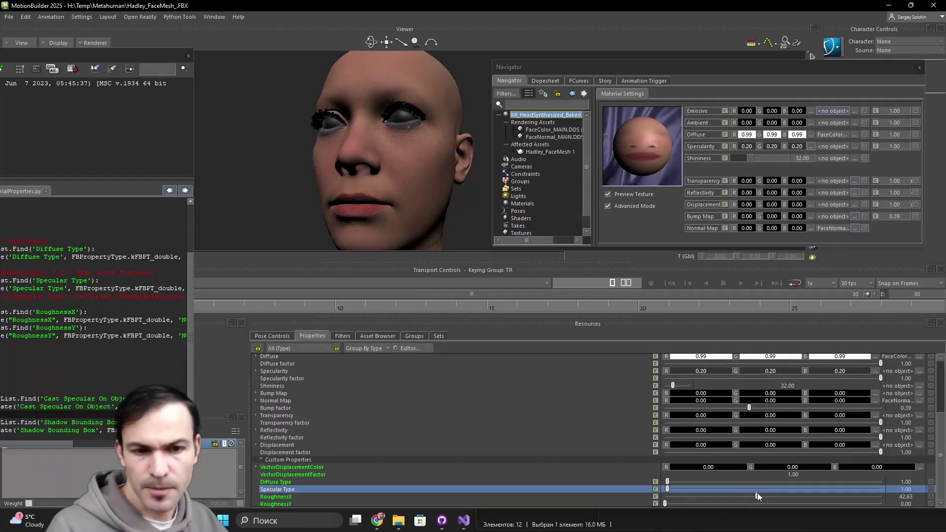
drag(664, 504, 752, 504)
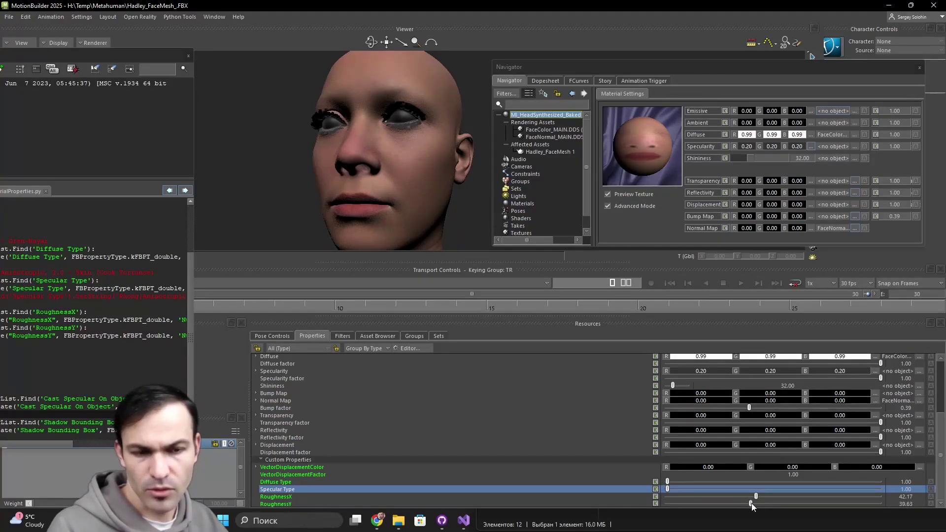
mouse_move(448, 188)
middle_down()
mouse_move(425, 161)
mouse_move(457, 182)
mouse_move(486, 184)
mouse_move(344, 161)
mouse_move(401, 185)
mouse_move(443, 181)
mouse_move(433, 162)
mouse_move(473, 168)
mouse_move(431, 171)
mouse_move(377, 208)
mouse_move(355, 177)
mouse_move(451, 175)
middle_up()
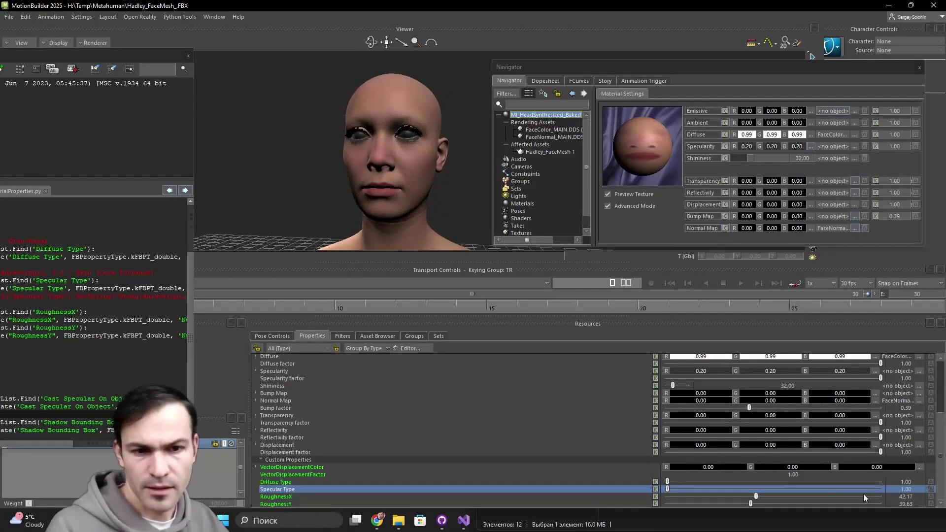
Step: Lower the head material's RoughnessX to about 14 and inspect the stretched highlights from several angles
drag(761, 496, 703, 496)
middle_drag(341, 223, 381, 105)
middle_drag(382, 179, 380, 156)
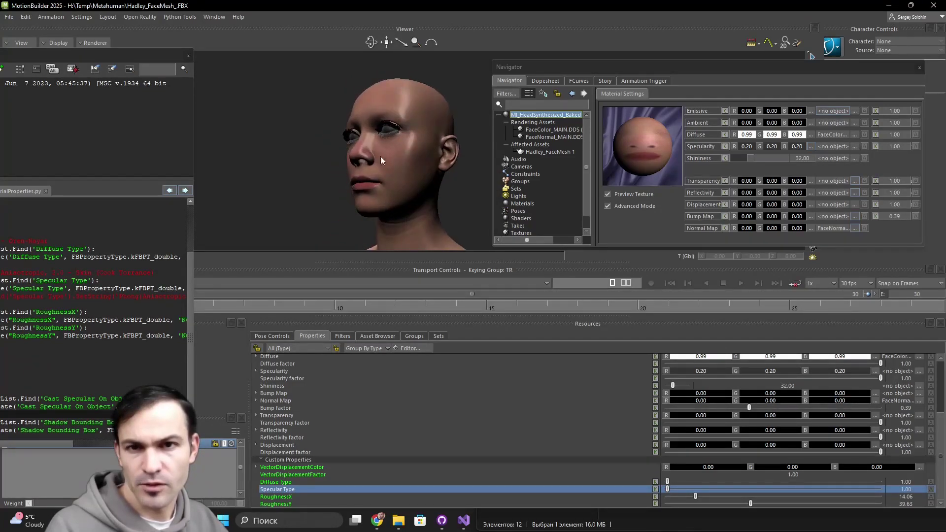
middle_drag(407, 199, 395, 135)
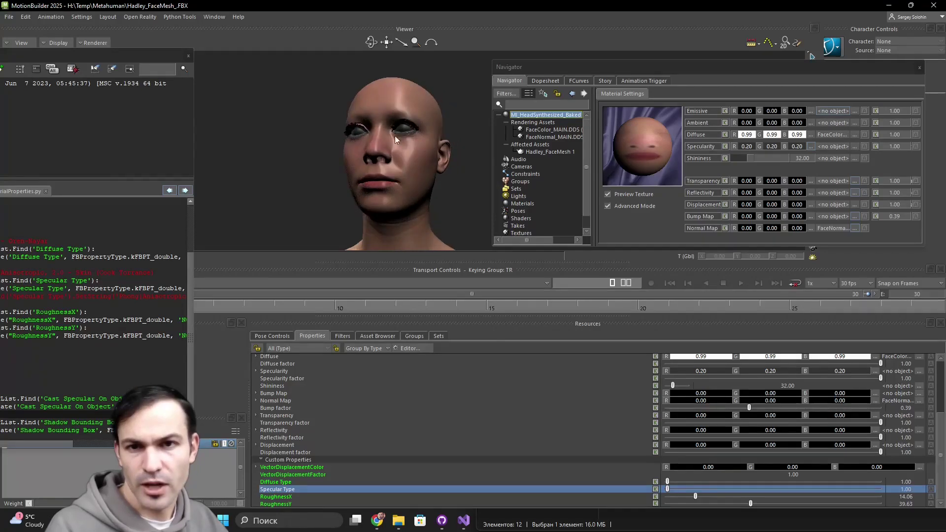
middle_drag(387, 174, 429, 202)
Step: Set the head material's Specular Type to 2 and examine the highlights on the head from several angles
click(900, 490)
text(2)
key(Return)
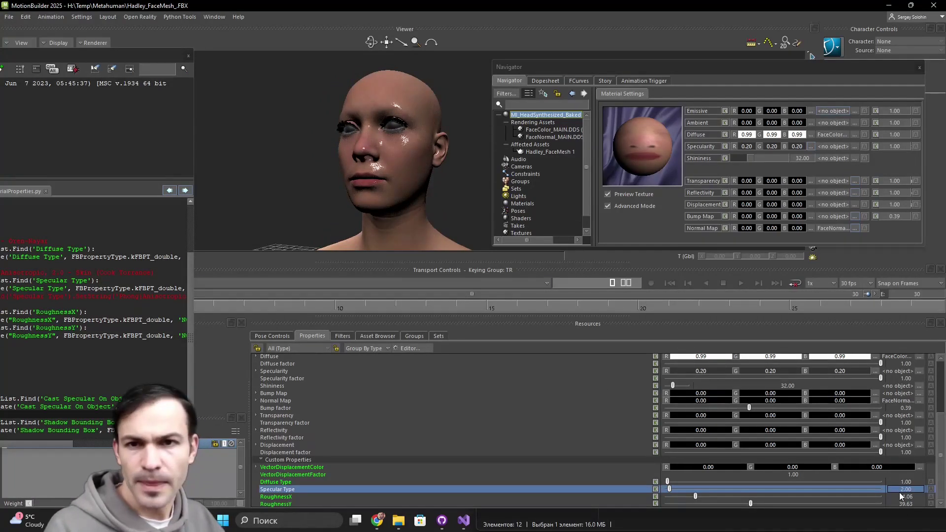
mouse_move(367, 165)
middle_down()
mouse_move(415, 159)
mouse_move(409, 176)
mouse_move(371, 169)
middle_up()
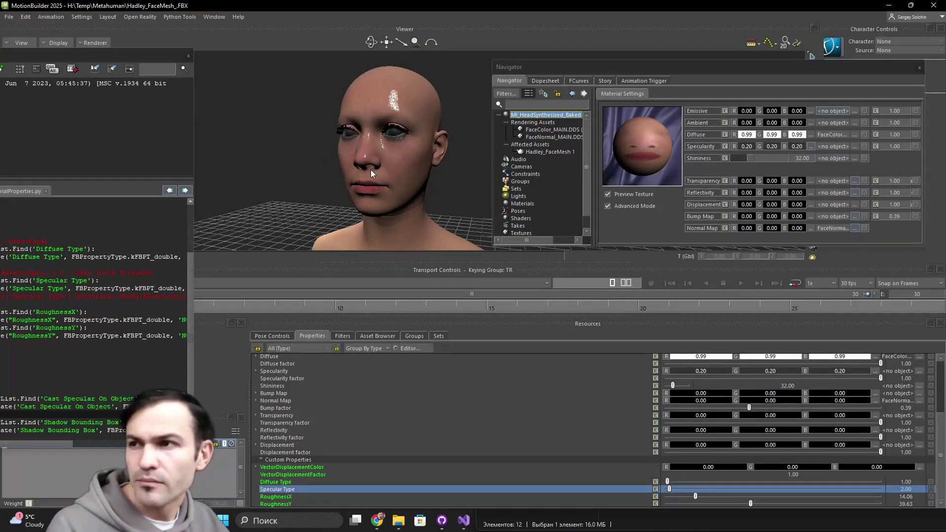
mouse_move(374, 158)
middle_down()
mouse_move(381, 169)
mouse_move(392, 164)
mouse_move(368, 161)
mouse_move(438, 167)
mouse_move(447, 157)
mouse_move(436, 149)
mouse_move(386, 161)
middle_up()
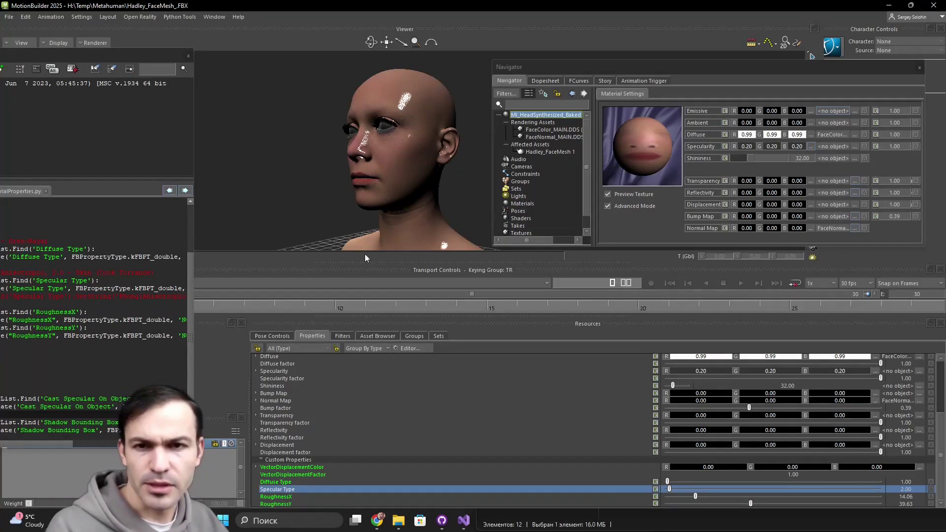
drag(383, 159, 399, 164)
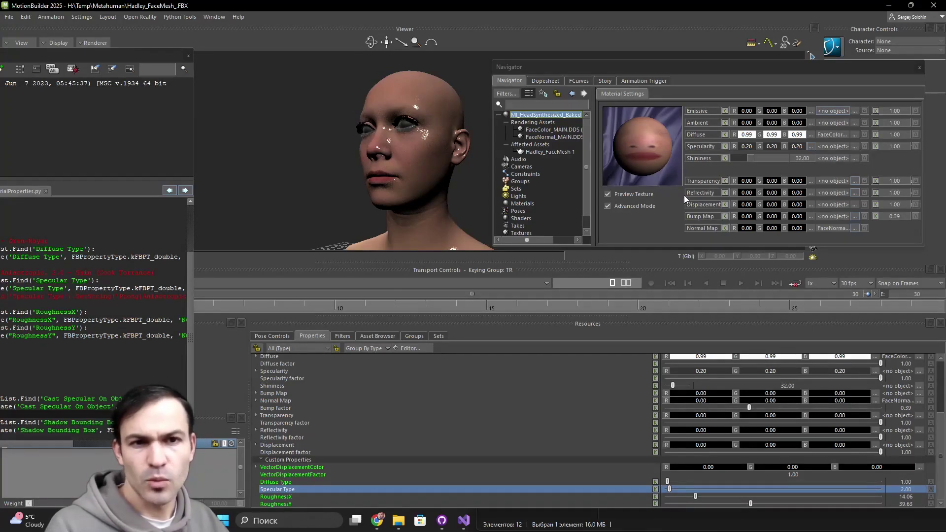
Step: Assign the FaceRoughness_MAIN.DDS texture to the head material's specularity and check the face from several angles
click(855, 144)
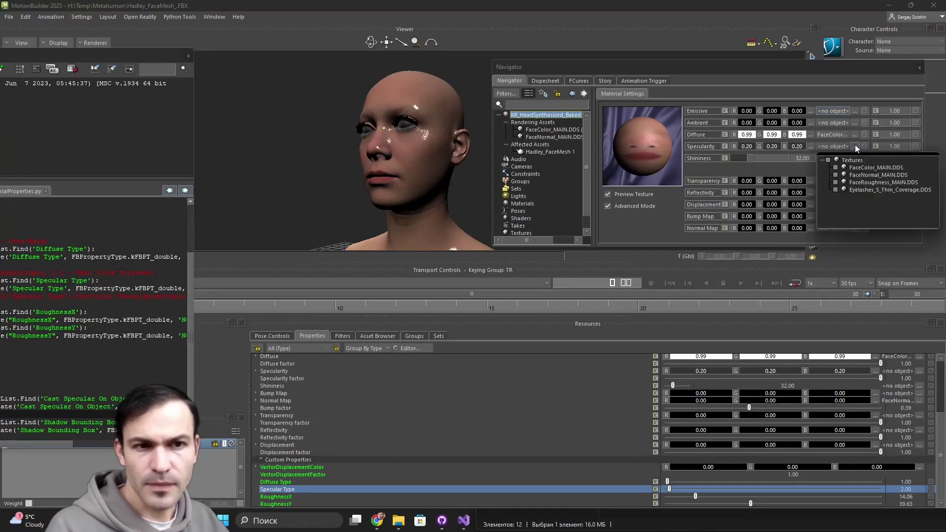
click(835, 182)
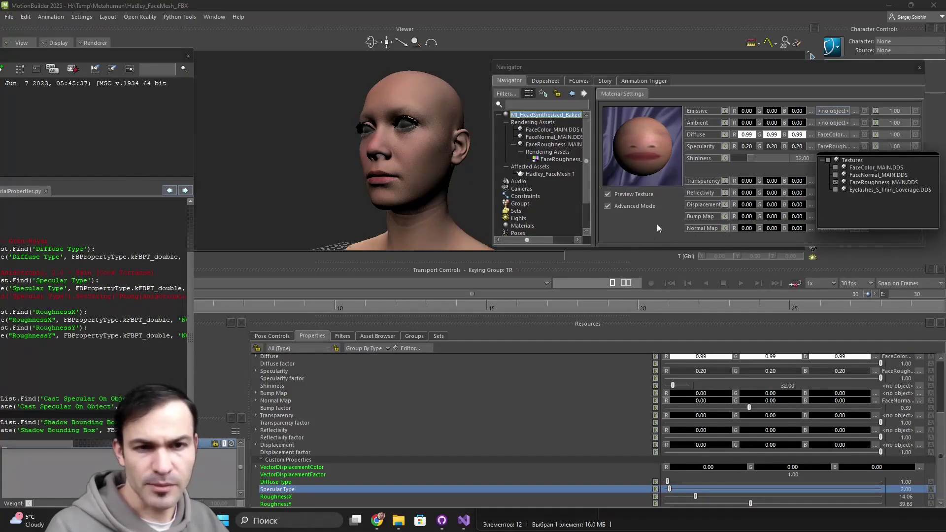
drag(423, 173, 437, 145)
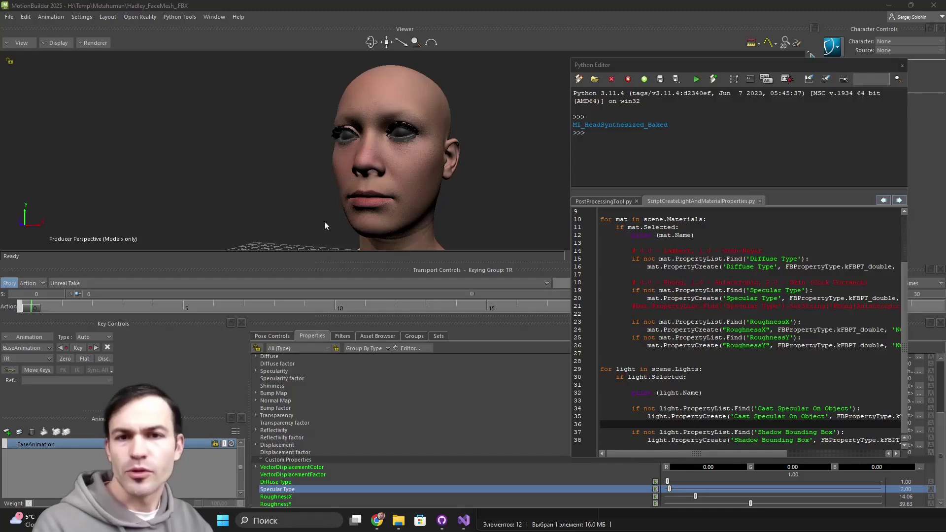
click(468, 199)
mouse_move(477, 199)
ctrl+shift+mouse_down()
mouse_move(466, 205)
mouse_move(481, 203)
ctrl+shift+mouse_up()
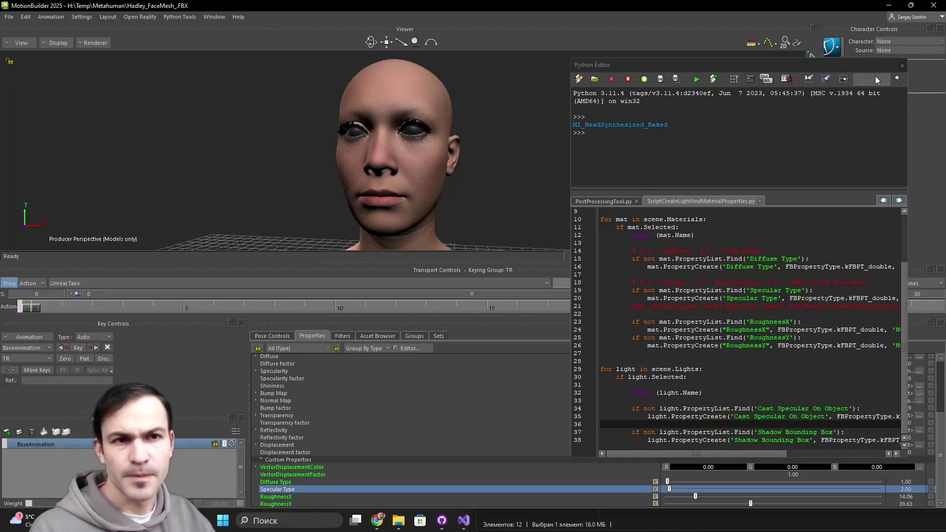
Step: Close the Python Editor and restore the Editing window layout
click(902, 66)
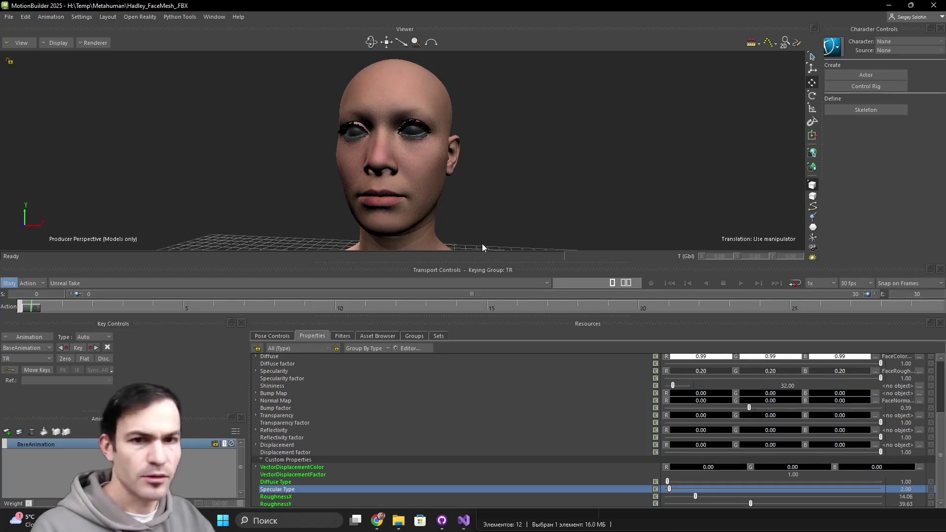
click(213, 18)
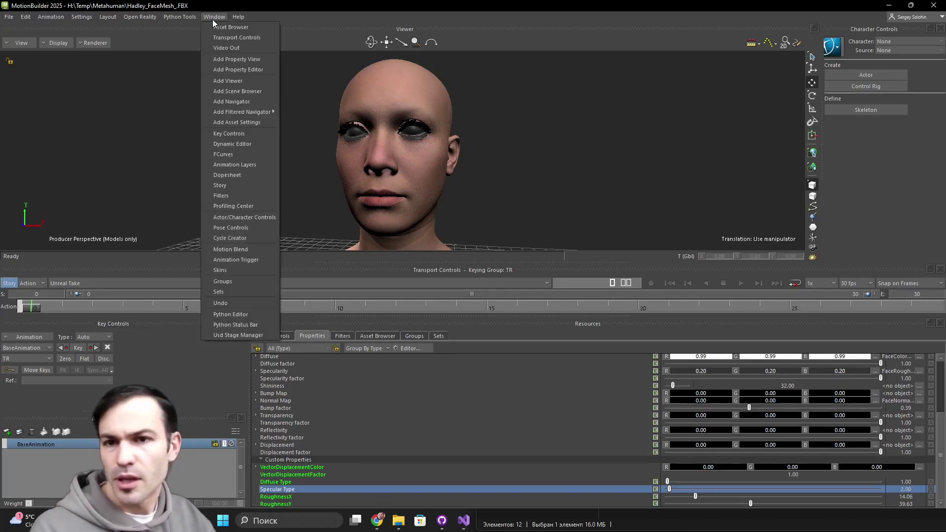
mouse_move(107, 16)
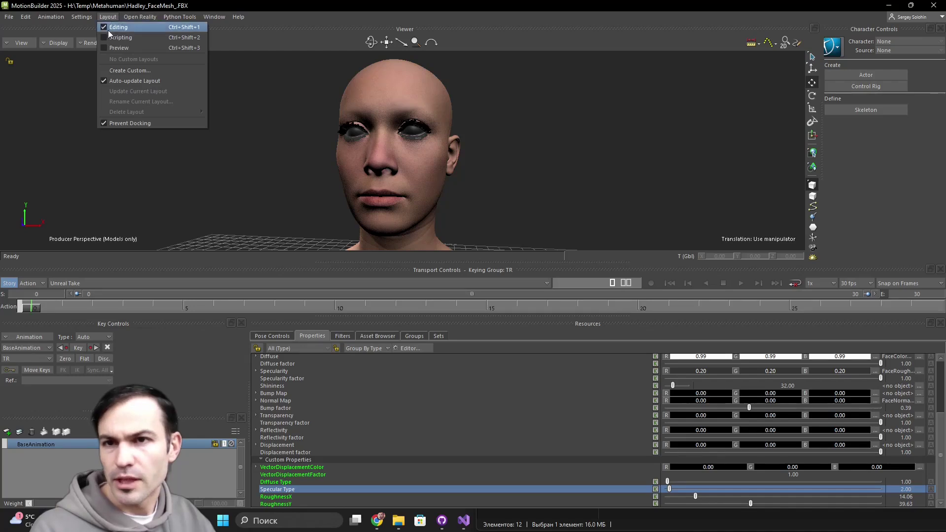
click(109, 38)
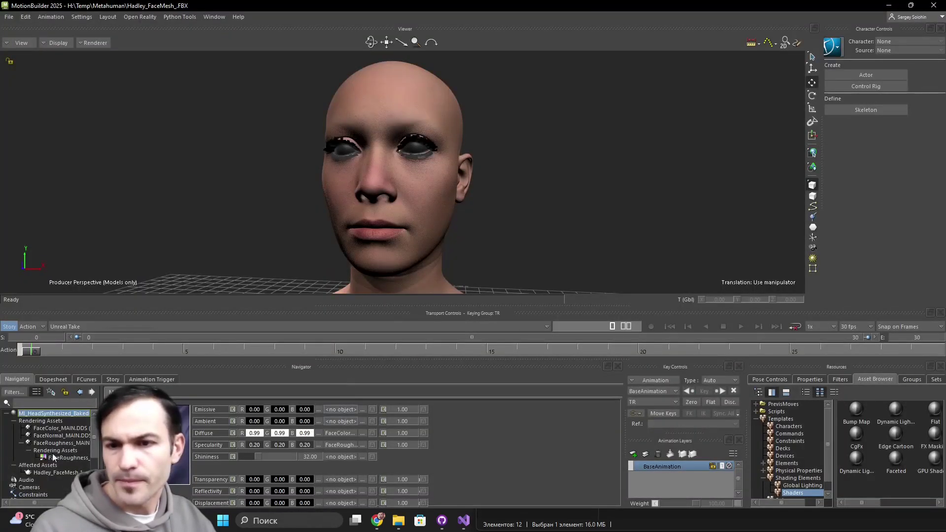
Step: Open the properties of the Super Dynamic Lighting shader on Hadley_FaceMesh 1 and widen the Resources area
scroll(56, 457, down, 5)
scroll(58, 463, up, 3)
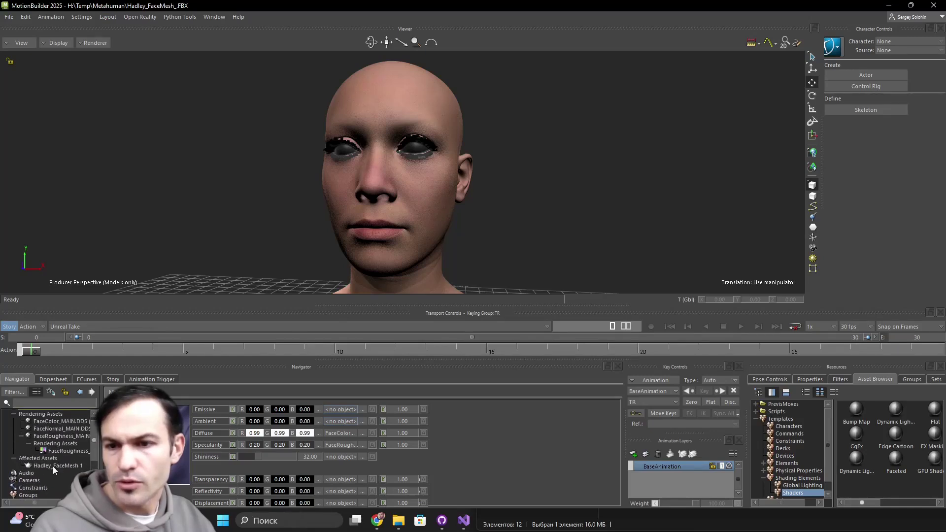
scroll(58, 446, up, 1)
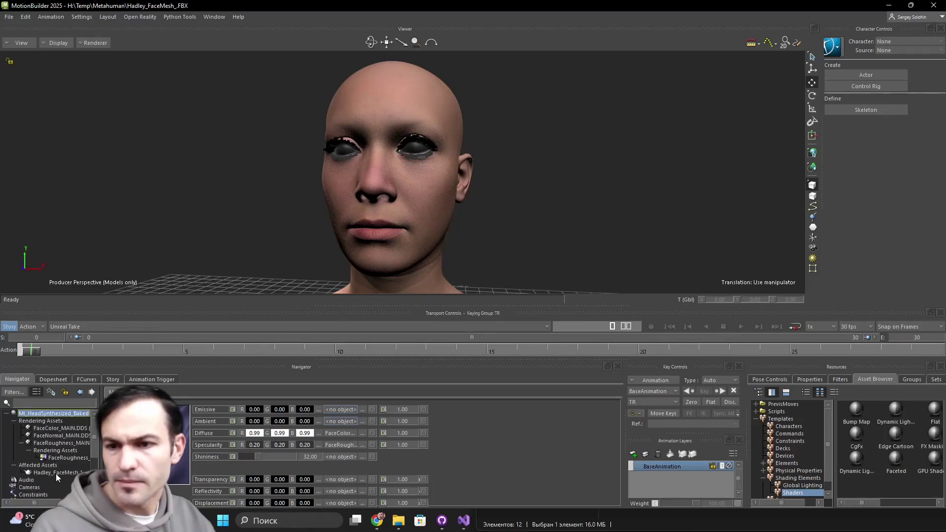
double_click(46, 415)
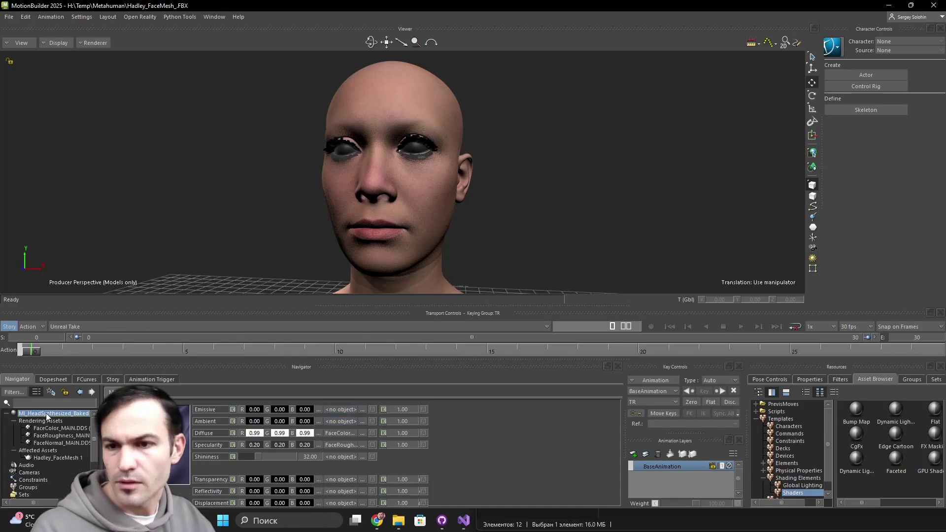
double_click(54, 459)
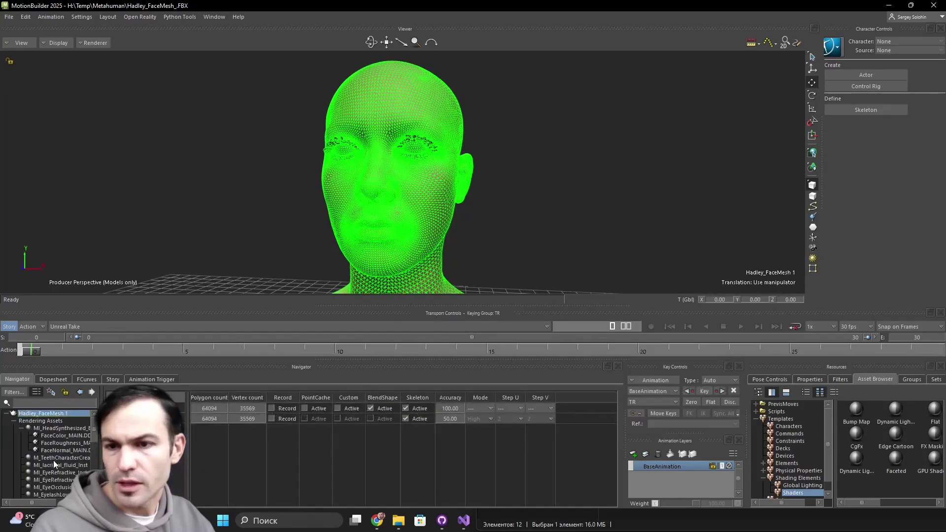
scroll(54, 444, down, 2)
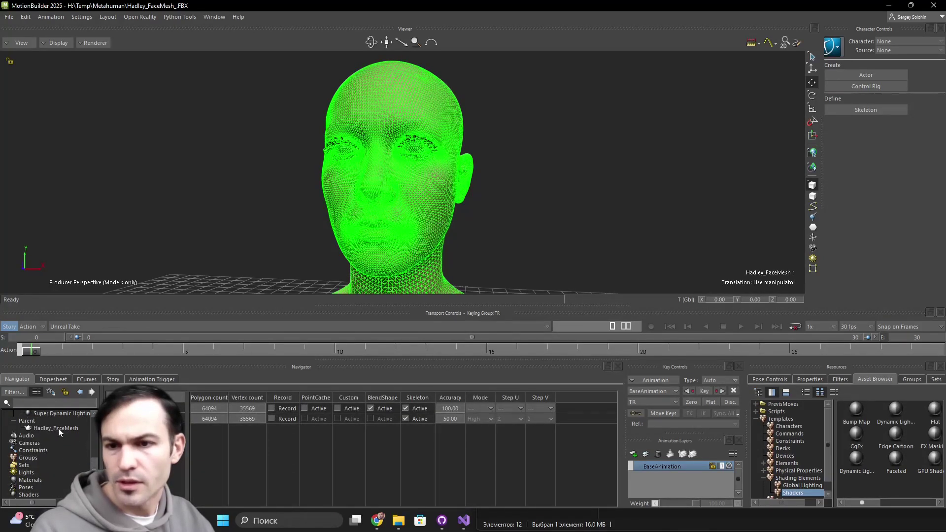
double_click(58, 435)
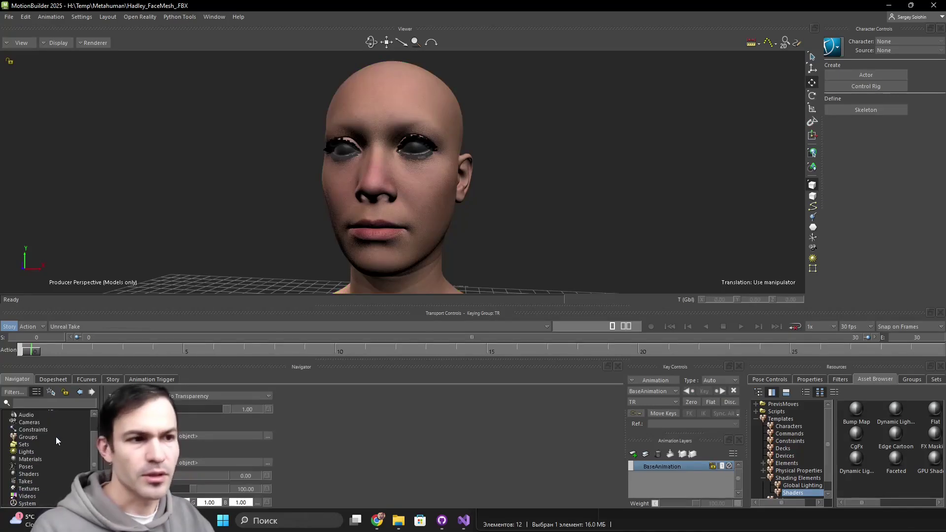
click(810, 379)
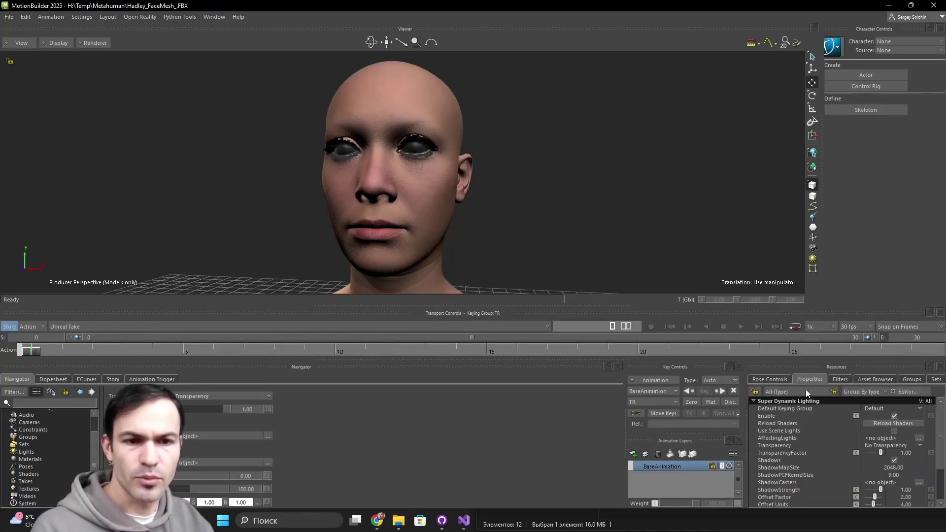
drag(745, 428, 624, 428)
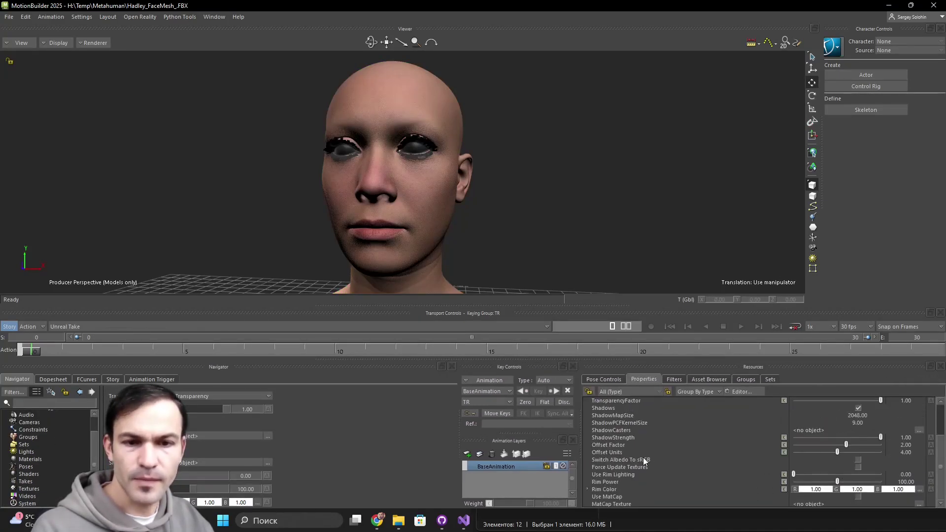
Step: Enable Switch Albedo To sRGB on the Super Dynamic Lighting shader and check the head from another angle
scroll(643, 458, down, 2)
scroll(644, 459, down, 2)
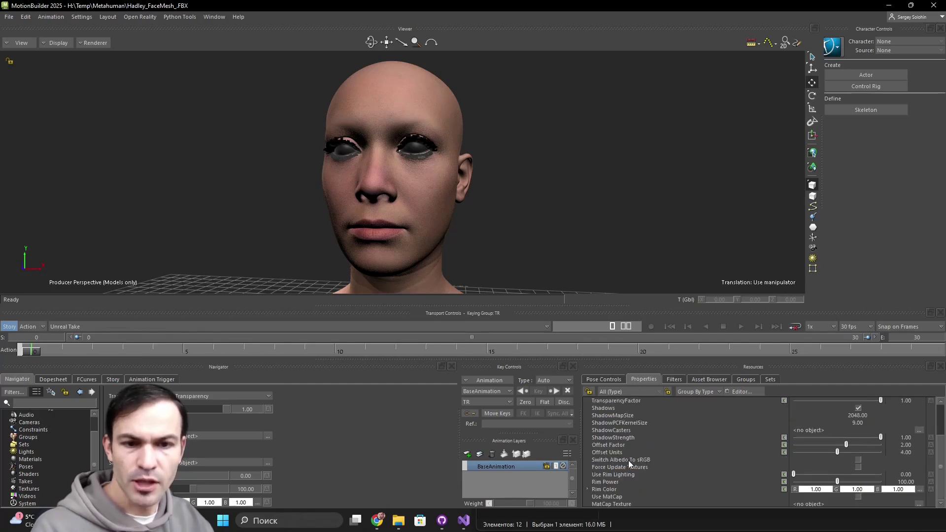
click(626, 459)
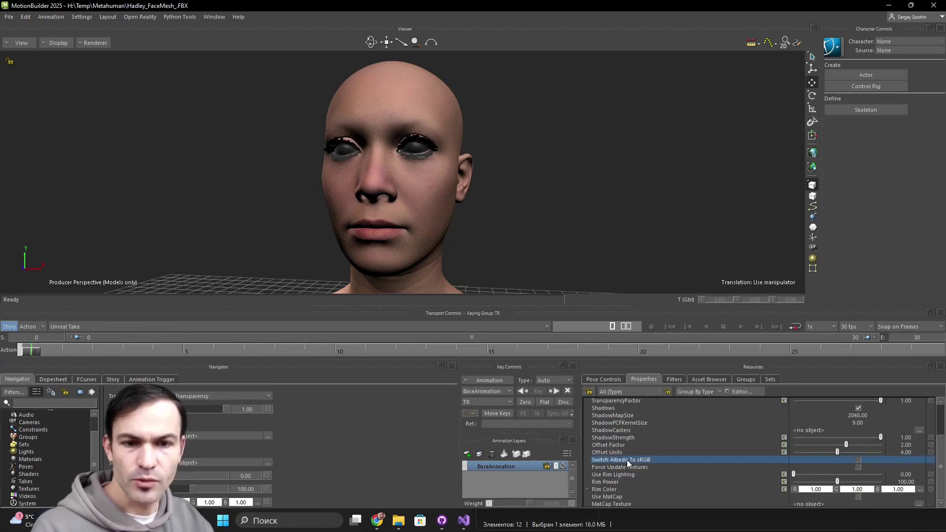
click(858, 460)
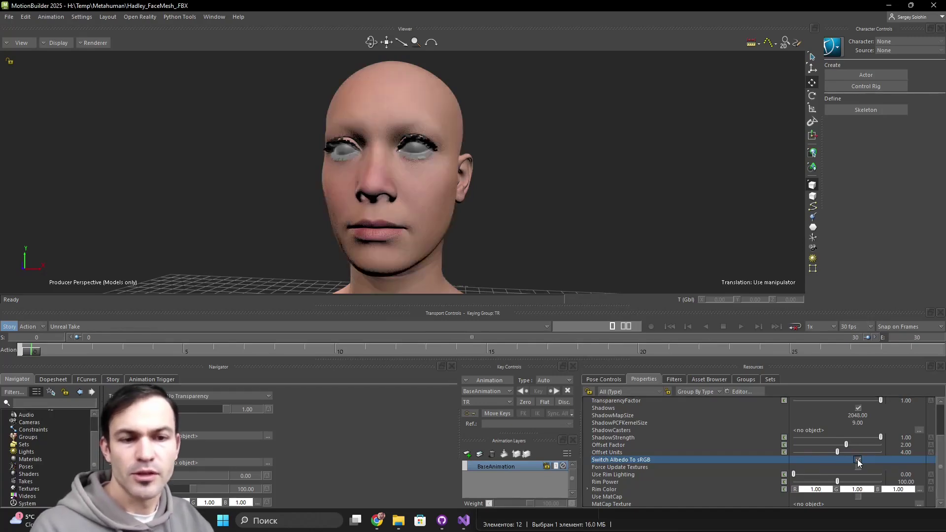
mouse_move(523, 217)
ctrl+shift+mouse_down()
mouse_move(540, 215)
mouse_move(494, 224)
mouse_move(576, 248)
mouse_move(618, 228)
mouse_move(606, 208)
mouse_move(555, 207)
mouse_move(525, 221)
ctrl+shift+mouse_up()
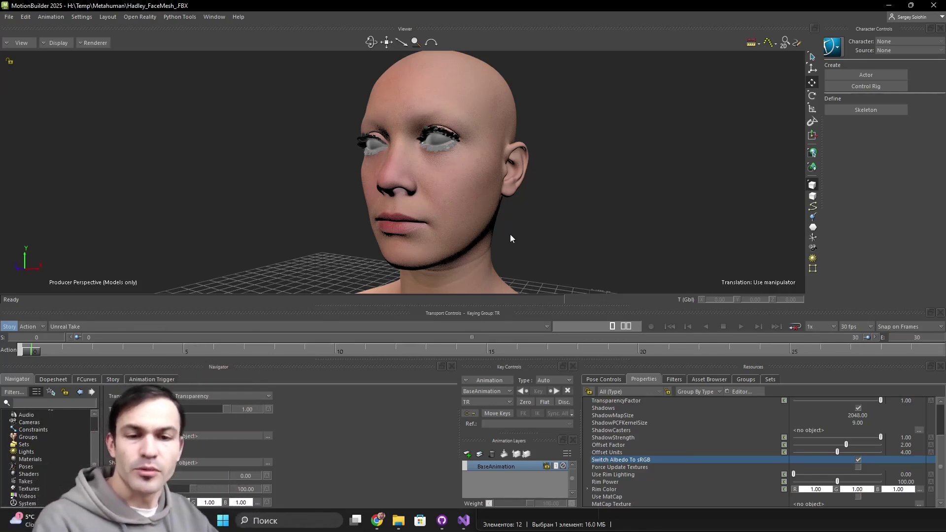
Step: Try the shader's Use Rim Lighting setting, return it to 0.00, and view the head from the front
click(632, 472)
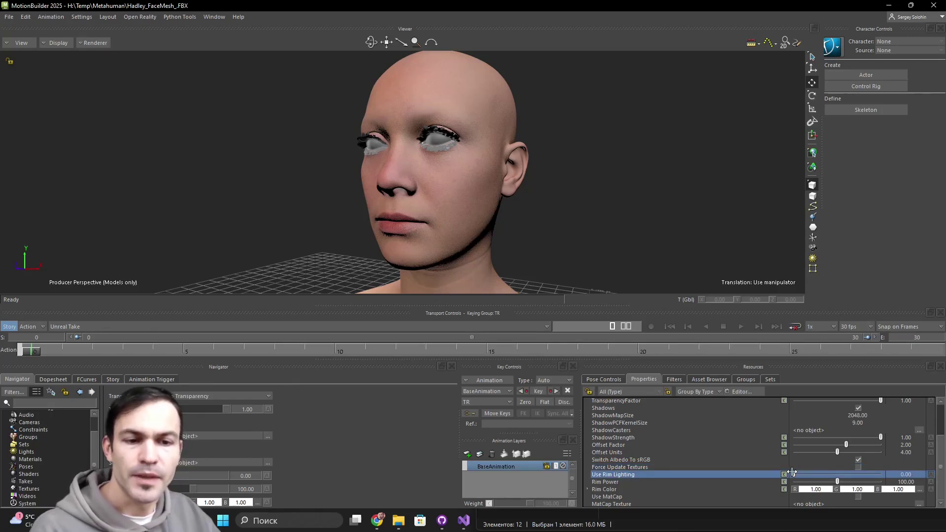
mouse_move(794, 472)
mouse_down()
mouse_move(834, 472)
mouse_move(791, 472)
mouse_up()
ctrl+shift+drag(566, 238, 602, 228)
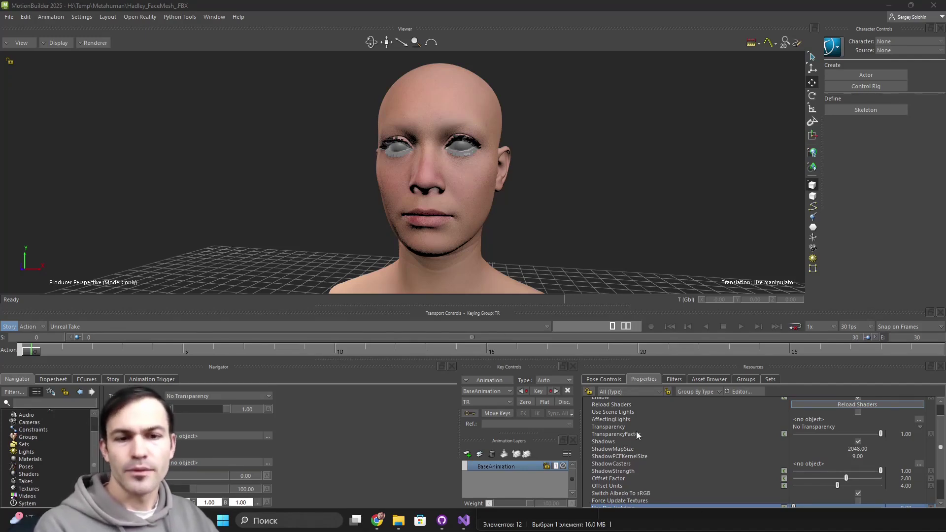
Step: Assign Light and Light 1 as the shader's AffectingLights and check the head from another angle
click(617, 418)
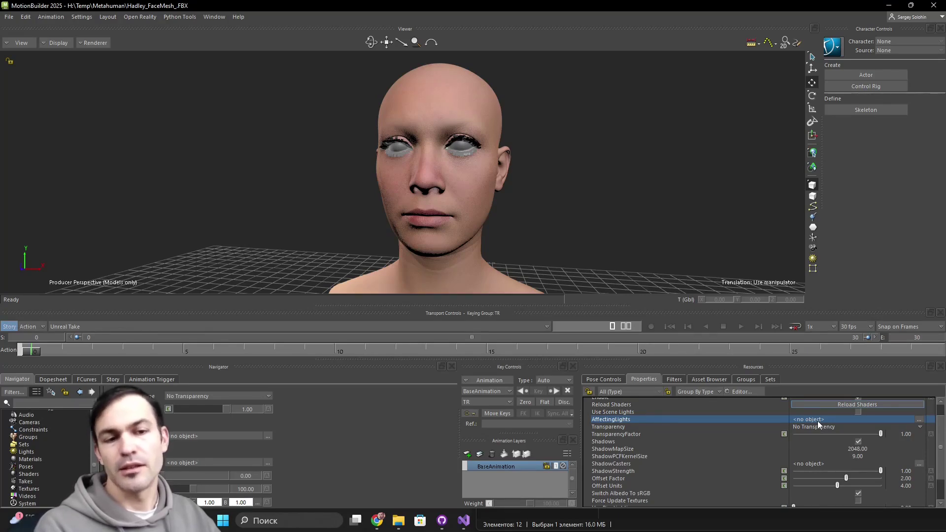
scroll(735, 456, up, 2)
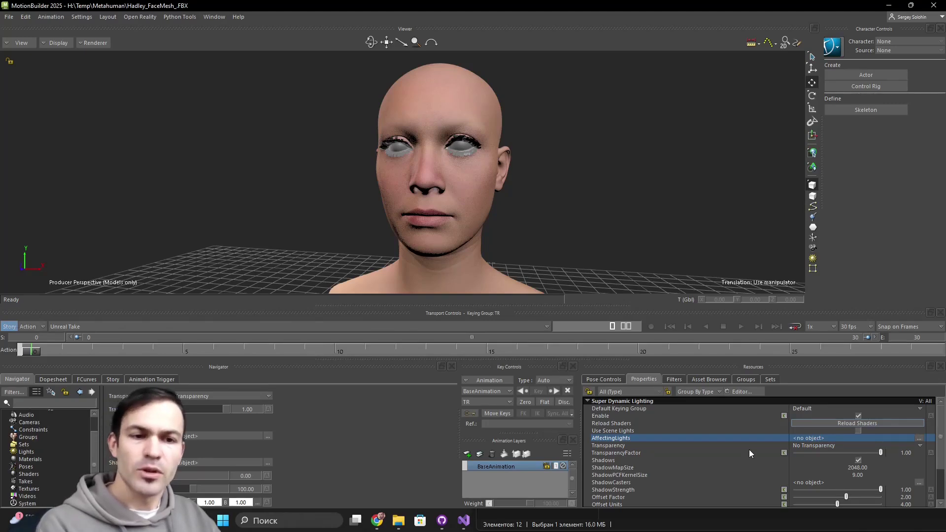
click(918, 439)
click(798, 451)
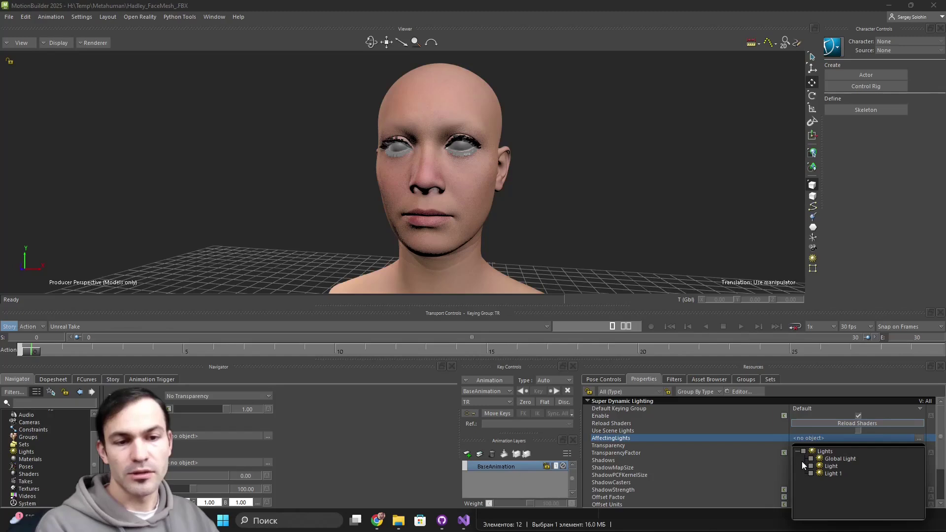
click(810, 466)
click(810, 473)
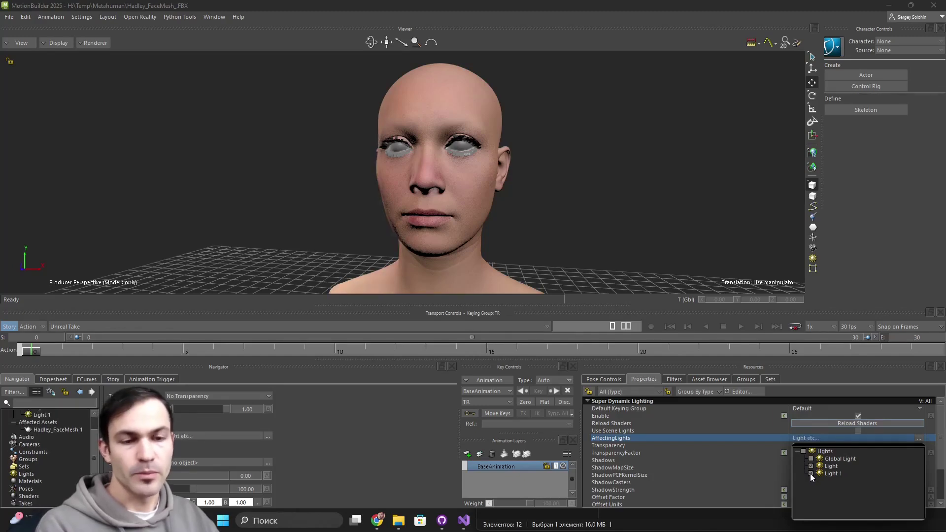
click(661, 438)
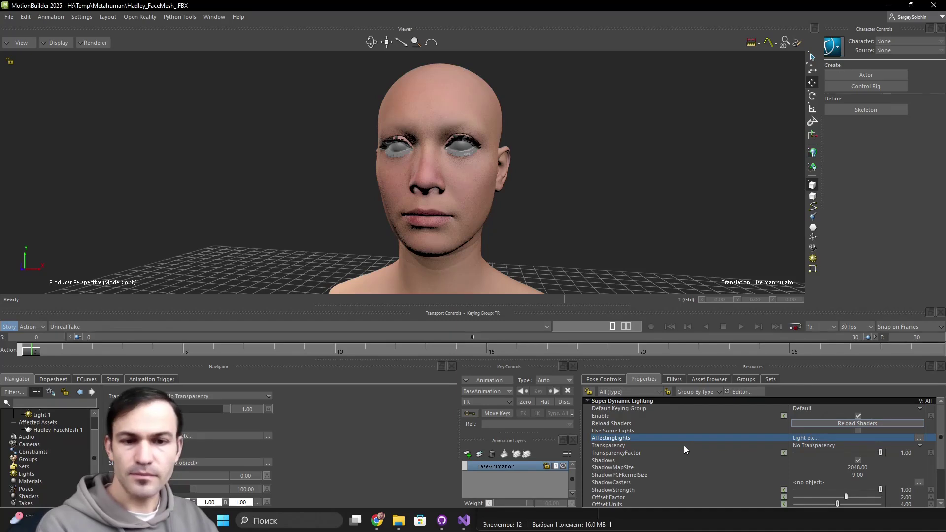
shift+drag(529, 182, 577, 209)
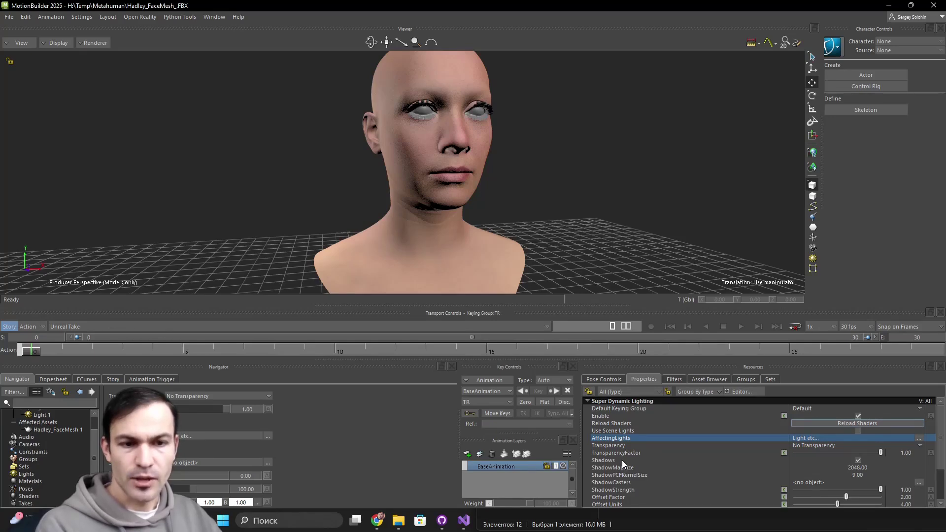
Step: Assign Hadley_FaceMesh 1 to the shader's ShadowCasters and examine the shadows on the face and neck from several angles
scroll(621, 460, down, 2)
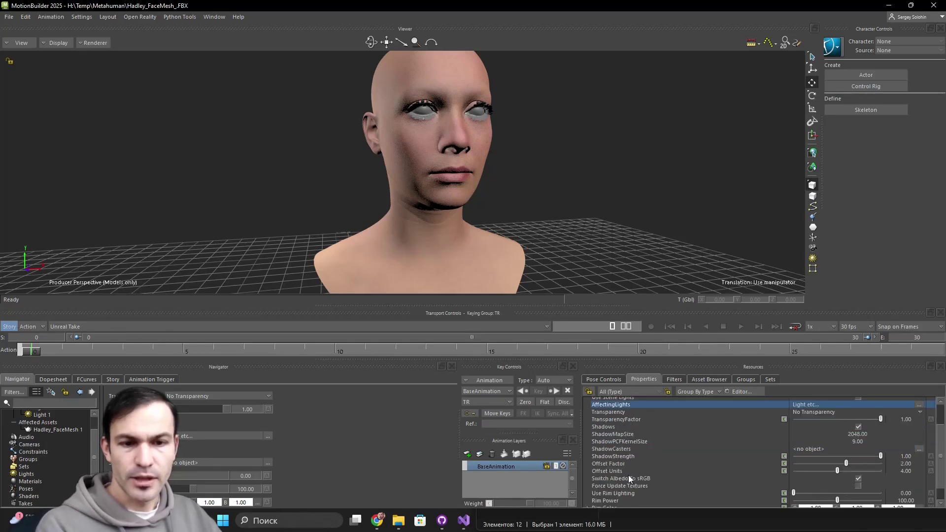
click(623, 449)
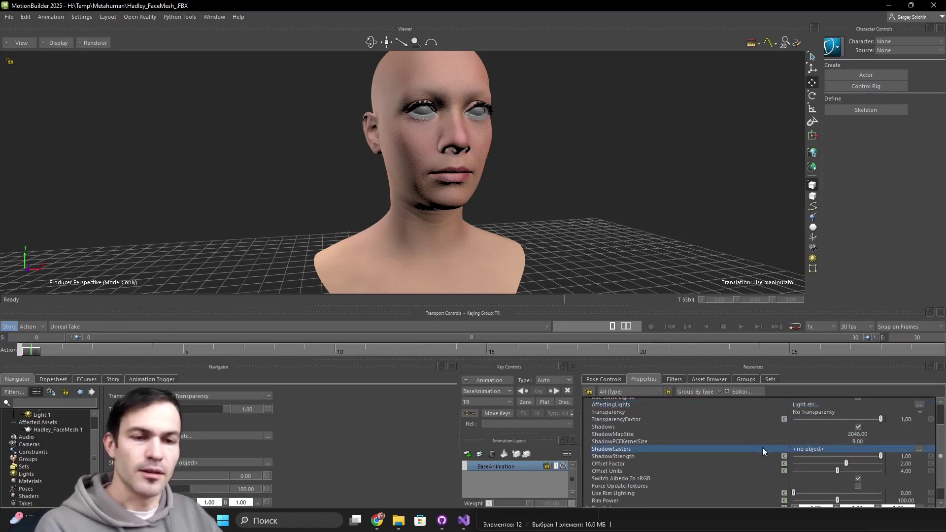
click(914, 449)
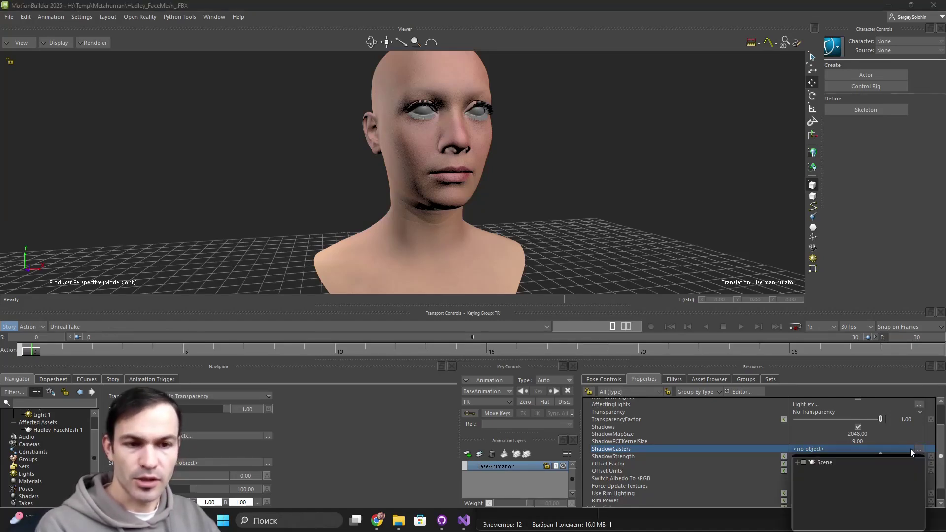
click(797, 462)
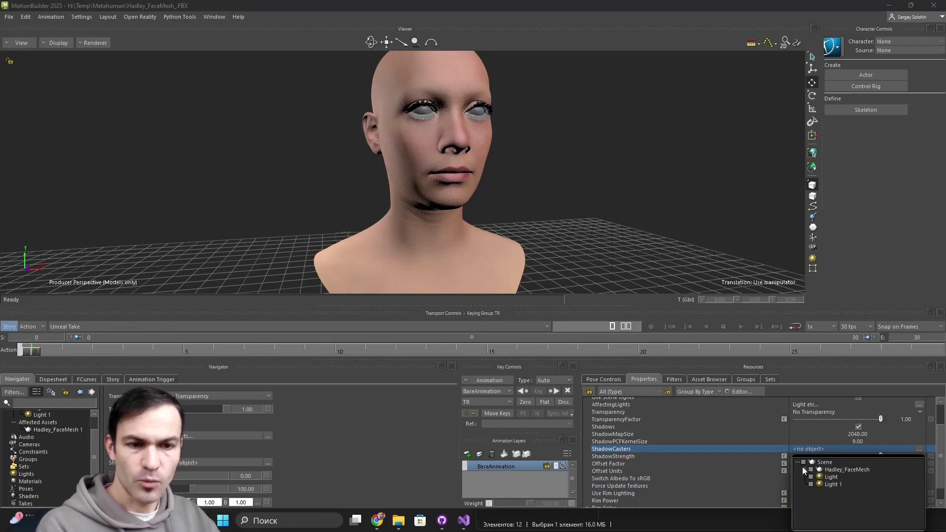
click(804, 471)
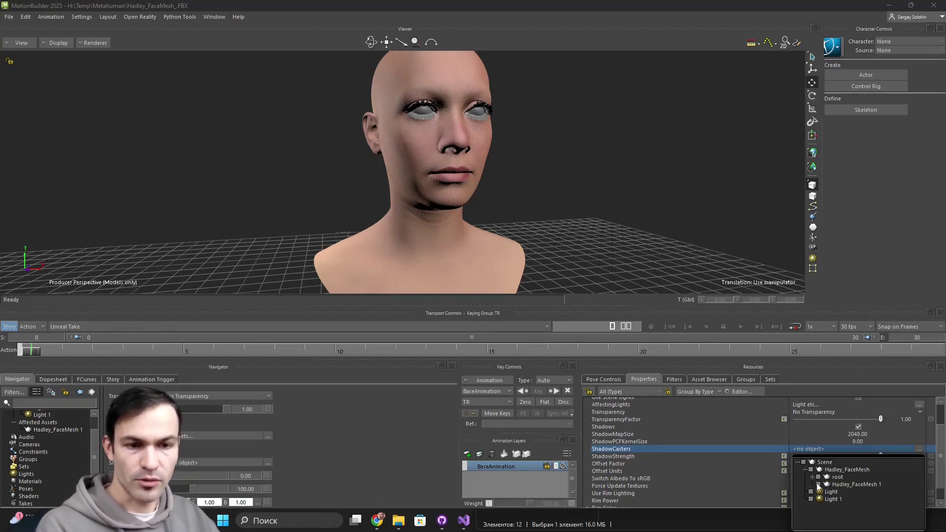
click(818, 484)
click(740, 449)
ctrl+shift+drag(570, 173, 559, 193)
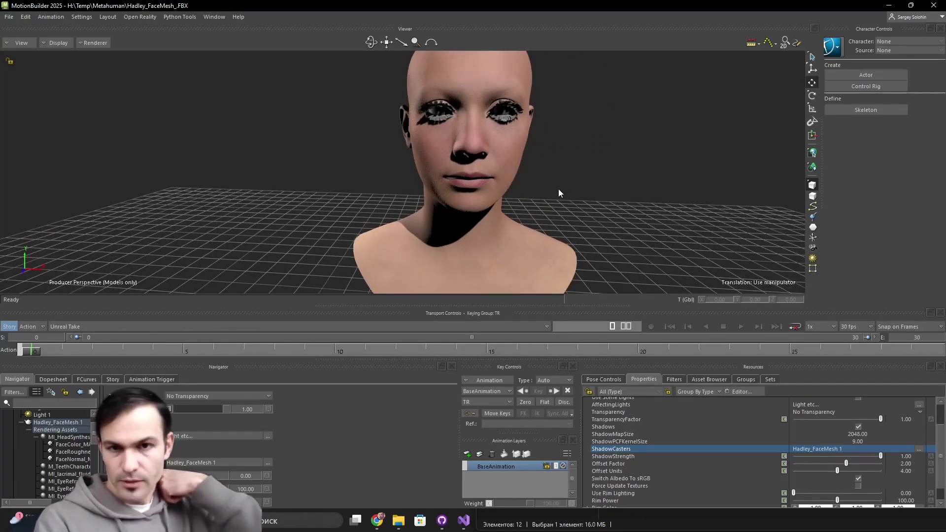
ctrl+shift+drag(511, 224, 475, 234)
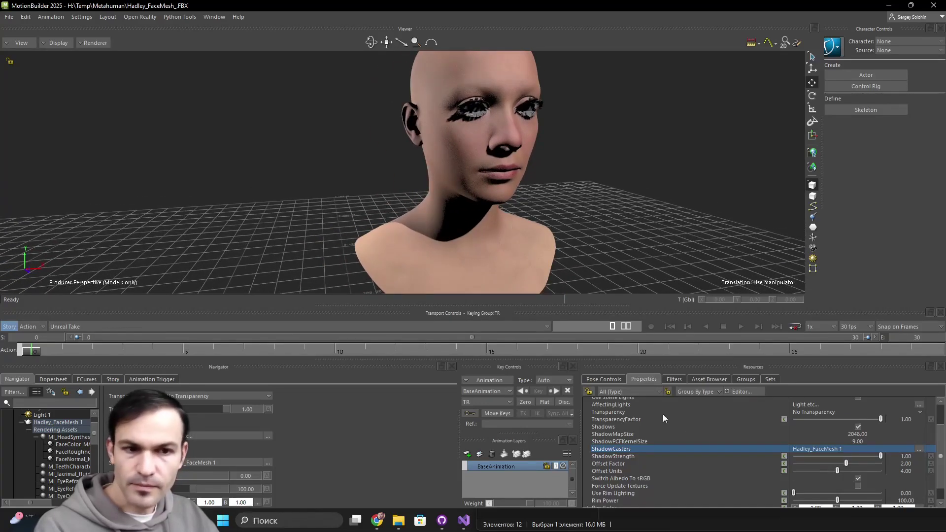
scroll(663, 416, up, 2)
click(637, 460)
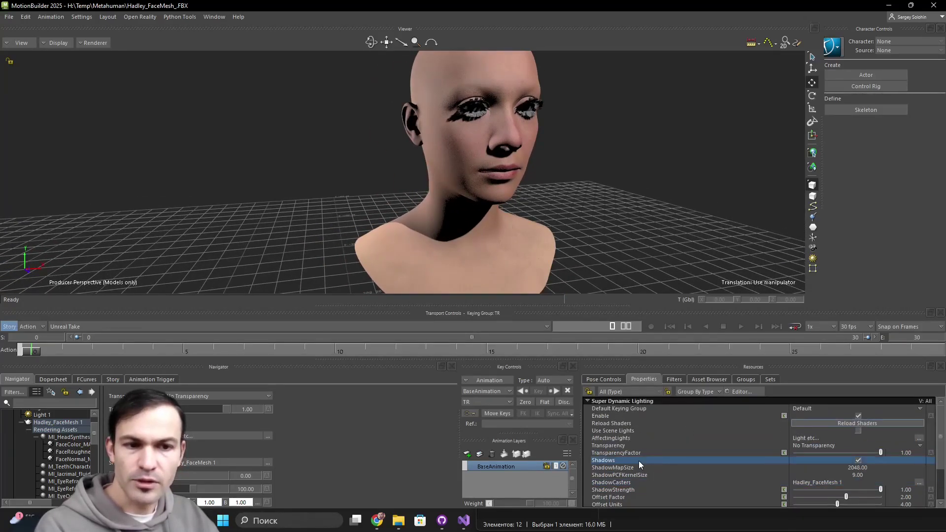
ctrl+shift+drag(619, 224, 548, 237)
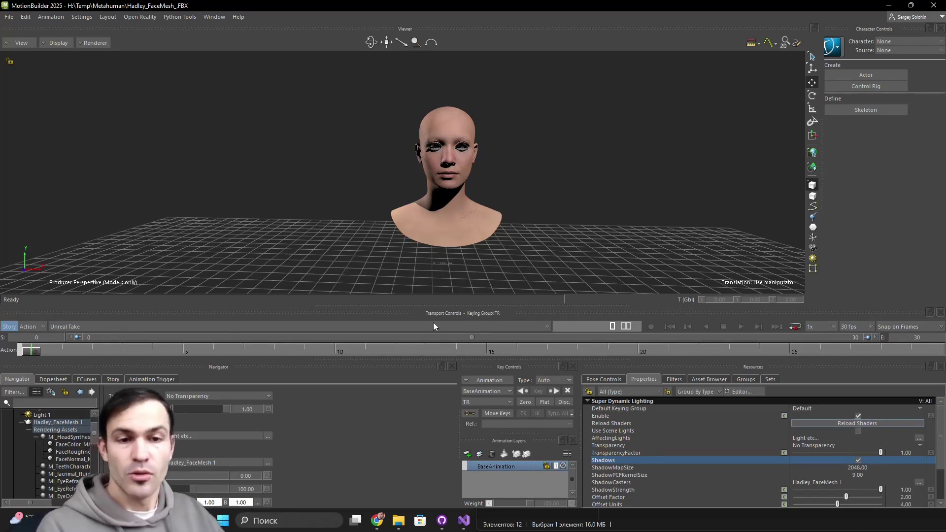
Step: Add a cube to the scene, move it away from the head to X about 537, and inspect the neck shadow
click(708, 379)
click(620, 462)
click(693, 463)
drag(693, 465, 793, 127)
scroll(701, 226, down, 3)
drag(572, 140, 799, 129)
scroll(722, 170, down, 3)
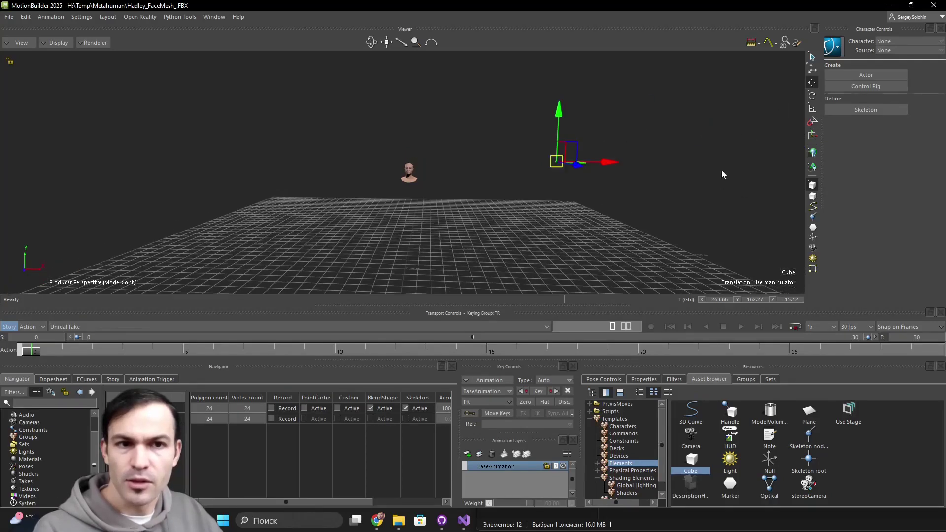
drag(611, 157, 782, 156)
scroll(468, 188, up, 10)
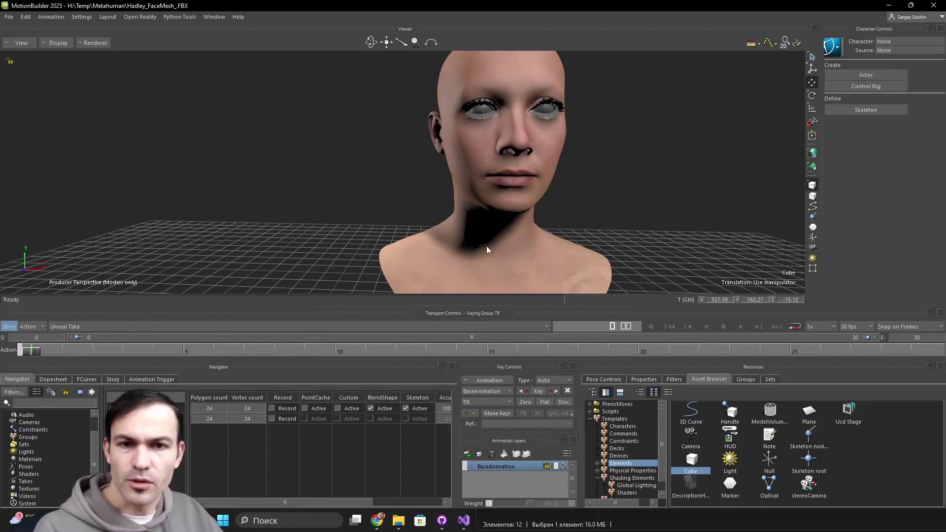
Step: Move the cube back toward the head along X, compare the shadows, and delete the cube
scroll(599, 240, down, 10)
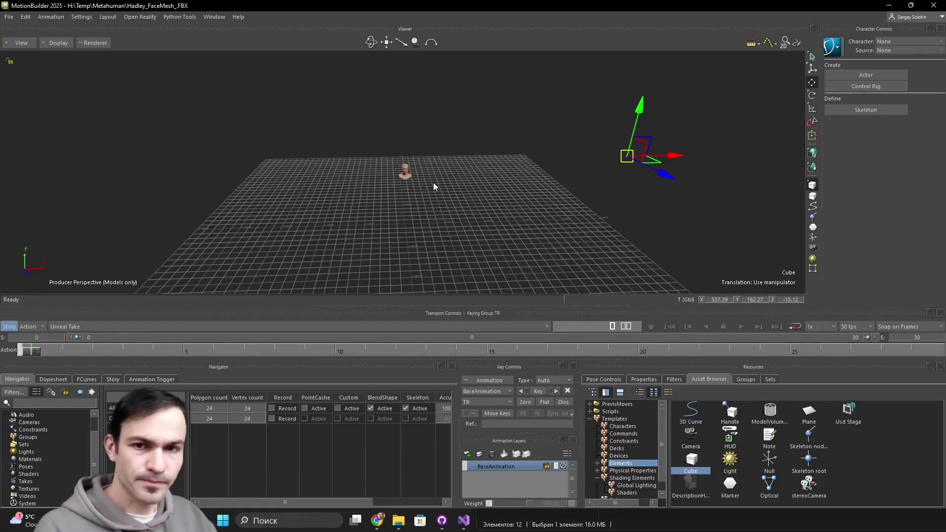
drag(674, 155, 535, 158)
scroll(483, 210, up, 6)
mouse_move(548, 199)
shift+mouse_down()
mouse_move(477, 215)
mouse_move(560, 190)
shift+mouse_up()
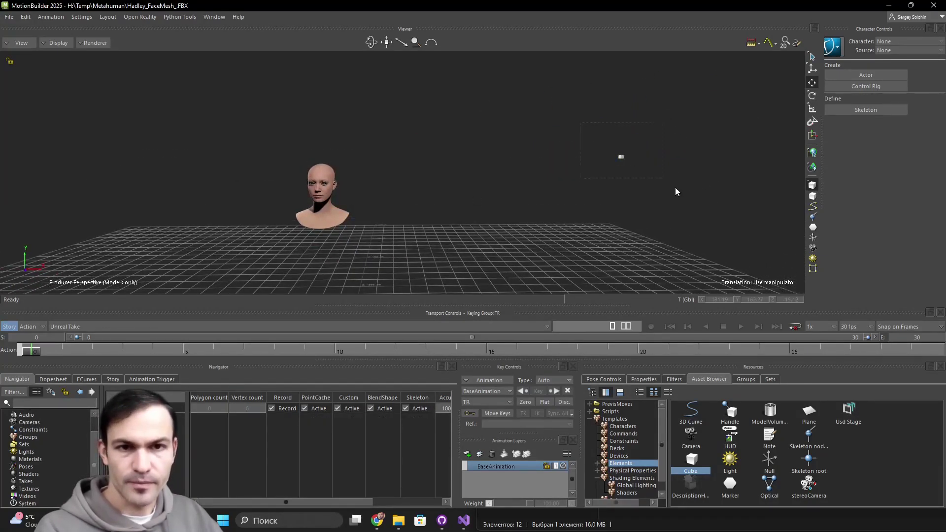
key(Delete)
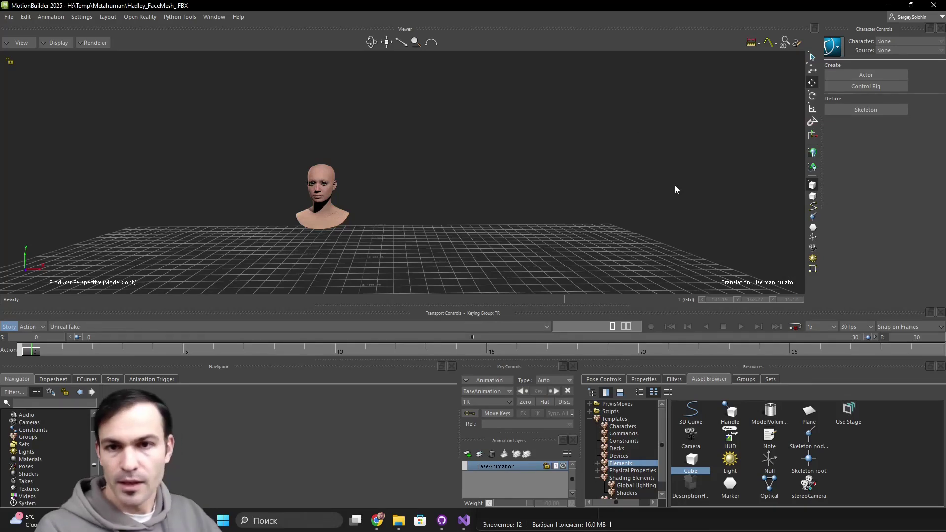
ctrl+shift+drag(524, 152, 474, 210)
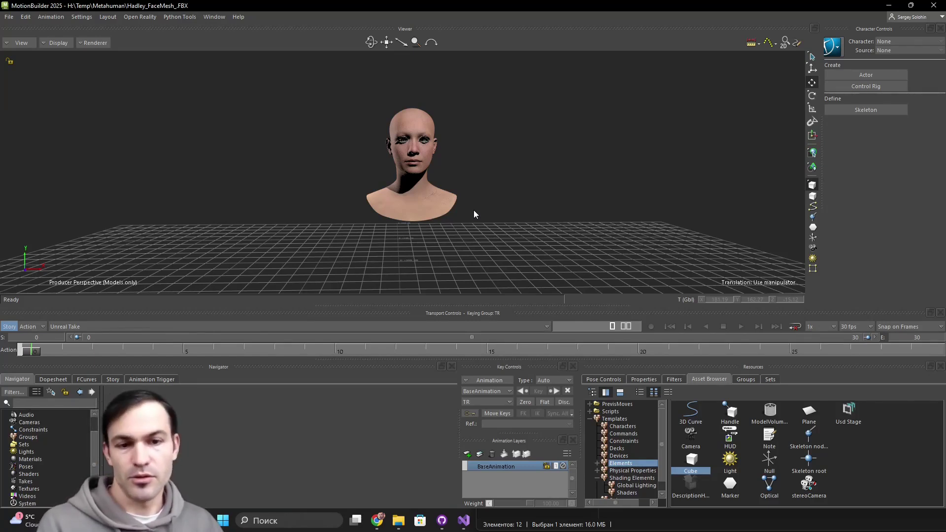
Step: Add a cube, scale it up and move it around the head to about X -0.23, Y 140.97, Z 0.72
drag(699, 470, 528, 234)
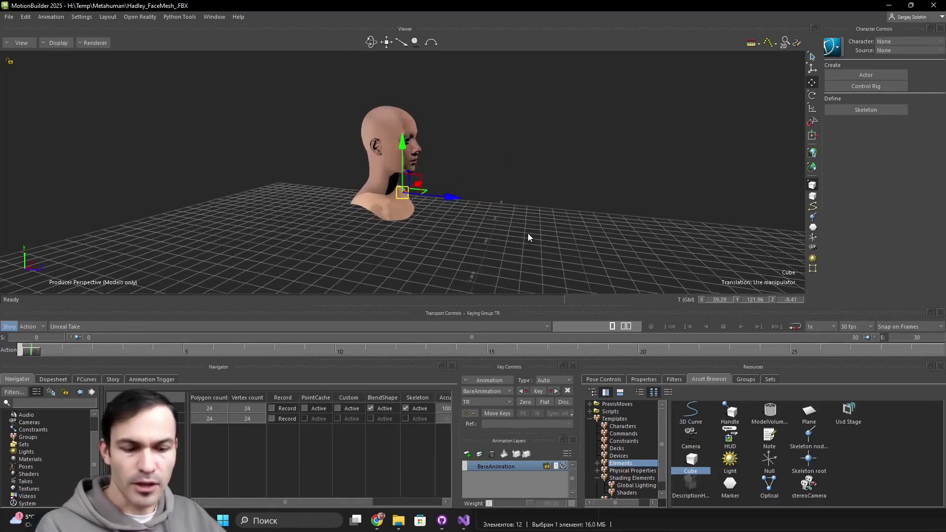
key(s)
drag(403, 192, 813, 177)
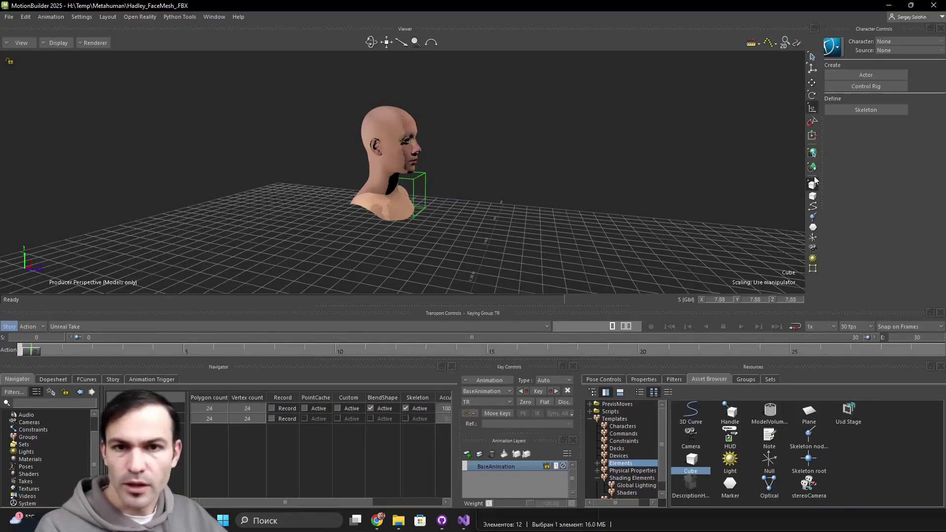
drag(402, 193, 465, 214)
key(t)
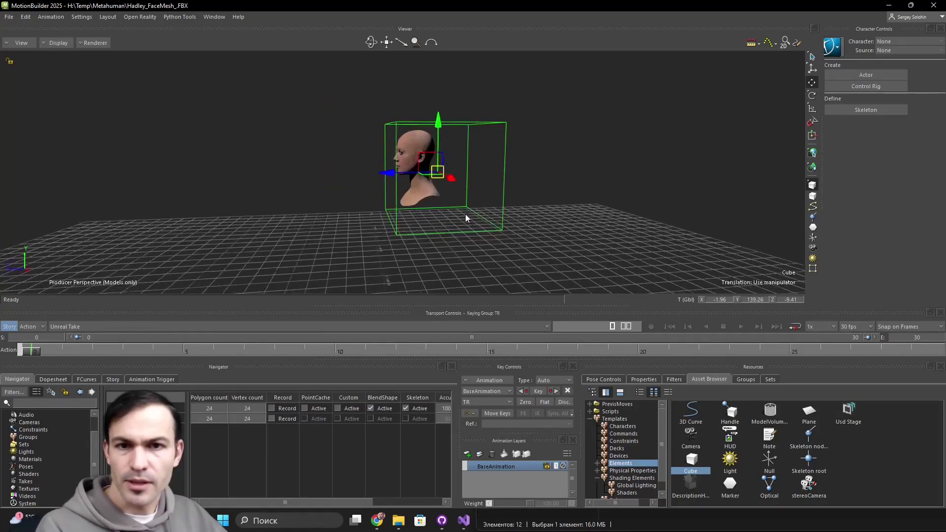
drag(414, 156, 454, 168)
ctrl+shift+drag(550, 225, 556, 229)
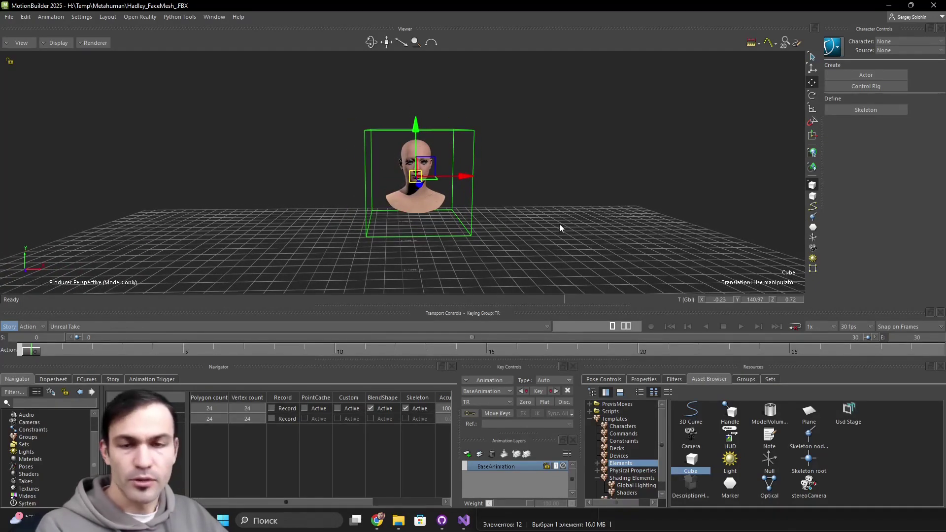
Step: Scale the cube uniformly to about 47.45 so it encloses the whole bust with room around it
key(s)
drag(419, 176, 493, 175)
ctrl+shift+drag(576, 193, 545, 196)
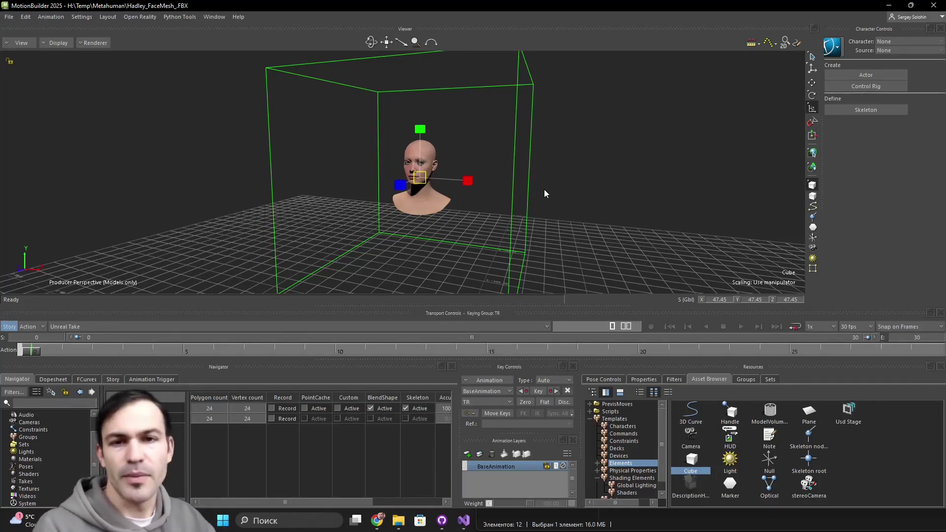
alt+drag(550, 208, 571, 211)
alt+right_drag(404, 233, 545, 222)
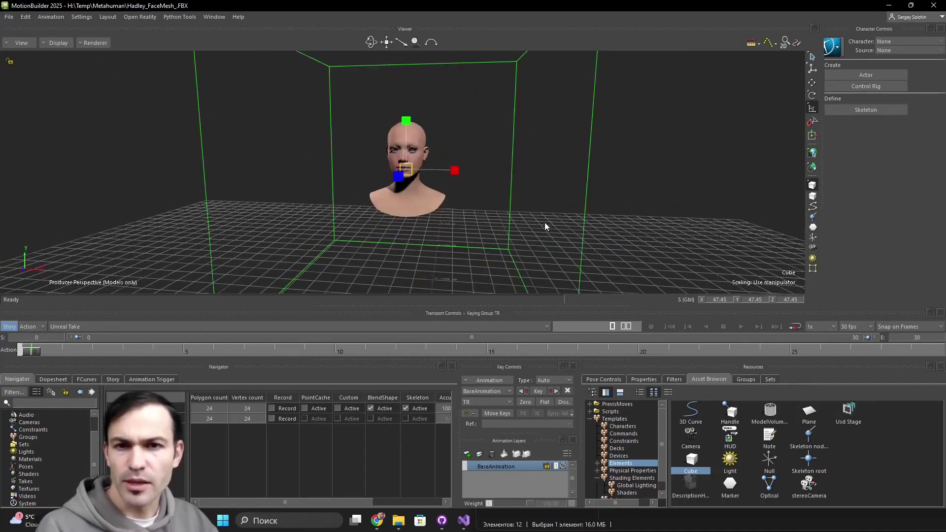
Step: Select Light and run ScriptCreateLightAndMaterialProperties.py from the Python Editor to add custom light properties to it
double_click(15, 452)
click(31, 451)
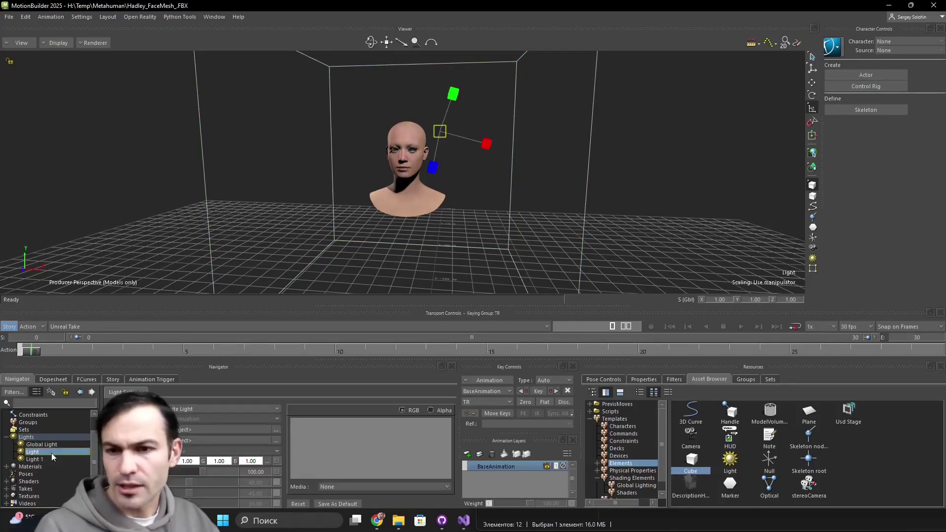
click(643, 379)
scroll(703, 453, down, 8)
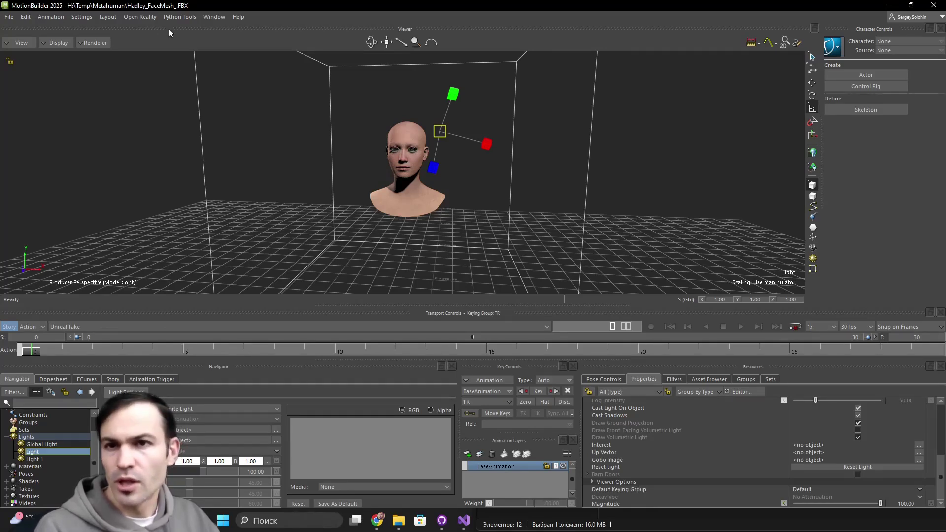
click(213, 17)
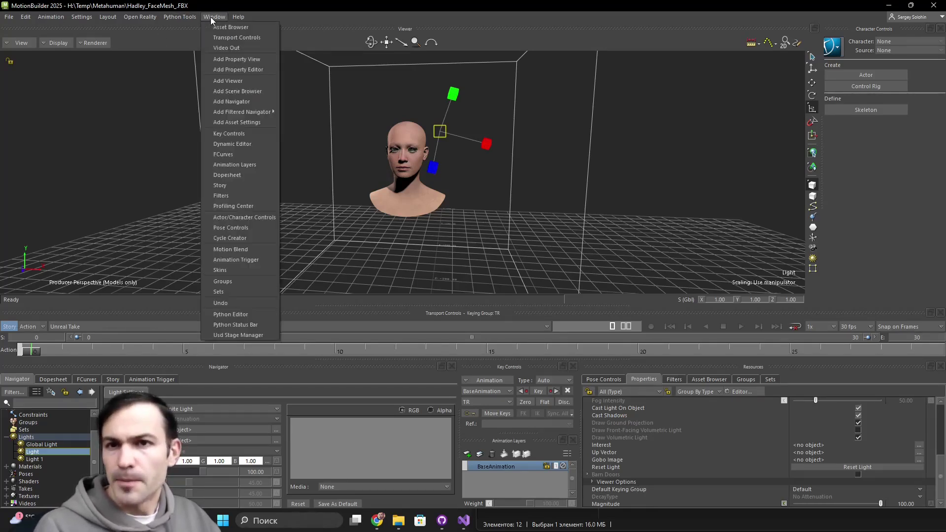
click(234, 313)
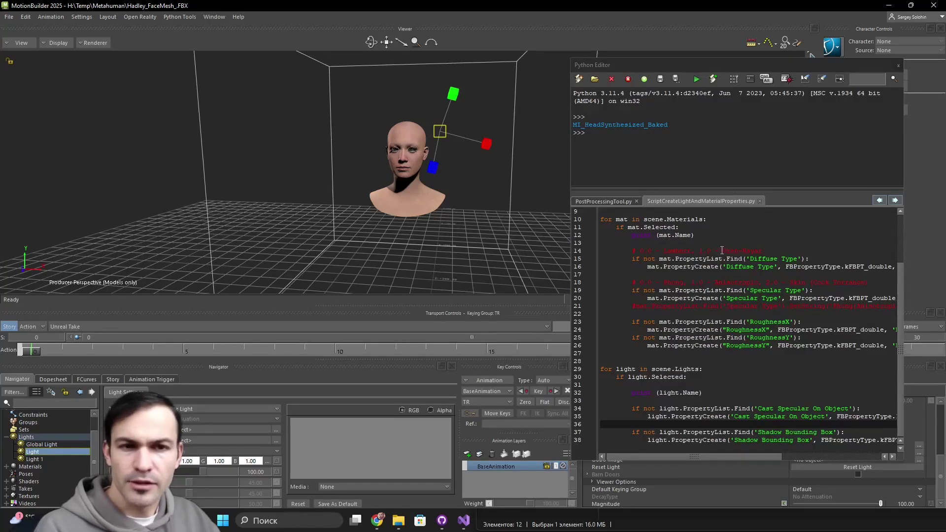
click(722, 250)
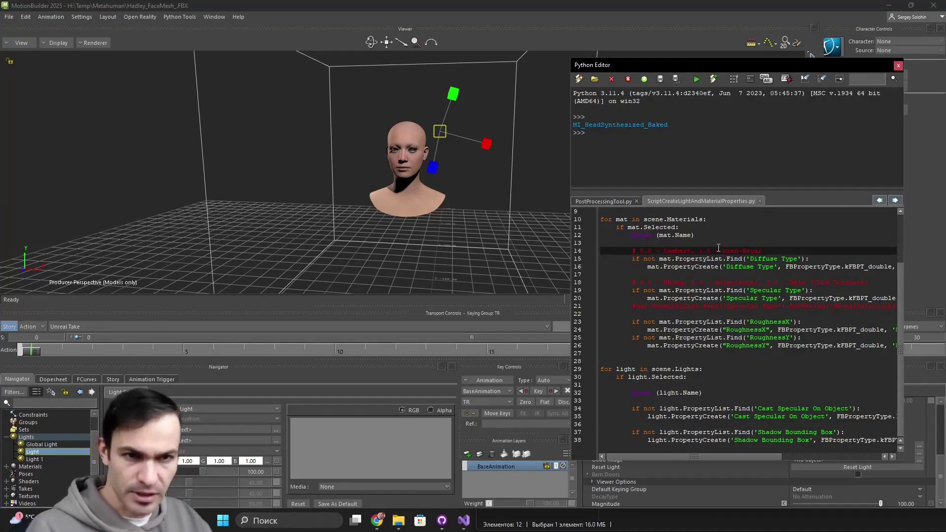
click(648, 361)
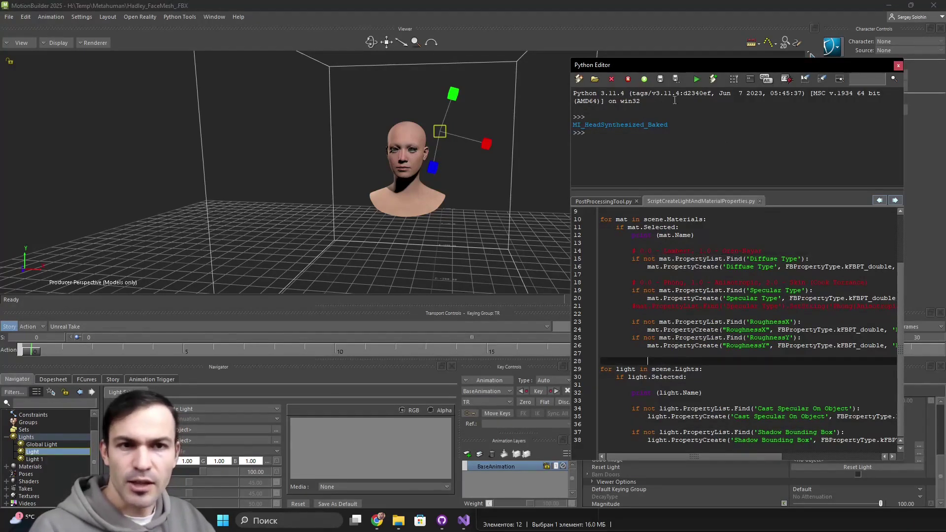
click(696, 79)
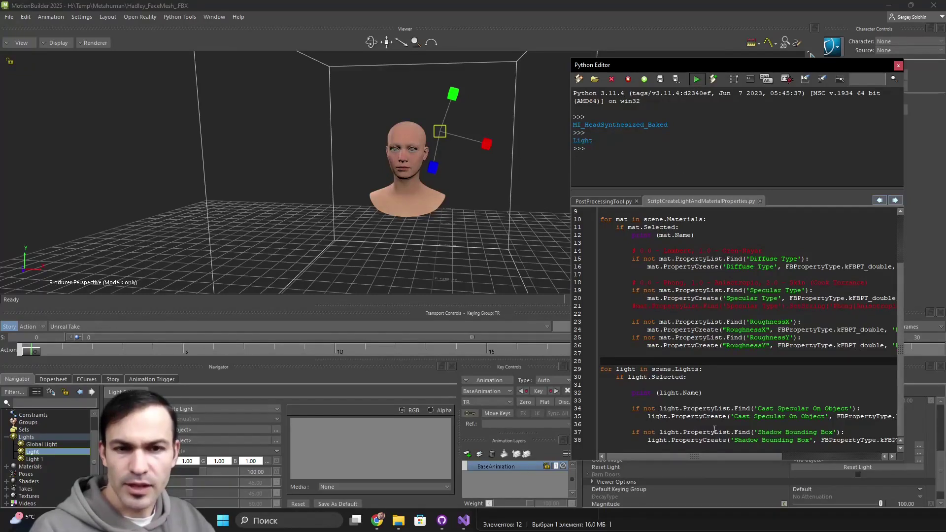
click(897, 65)
Step: Enable the custom Cast Specular On Object property of Light
scroll(715, 485, down, 1)
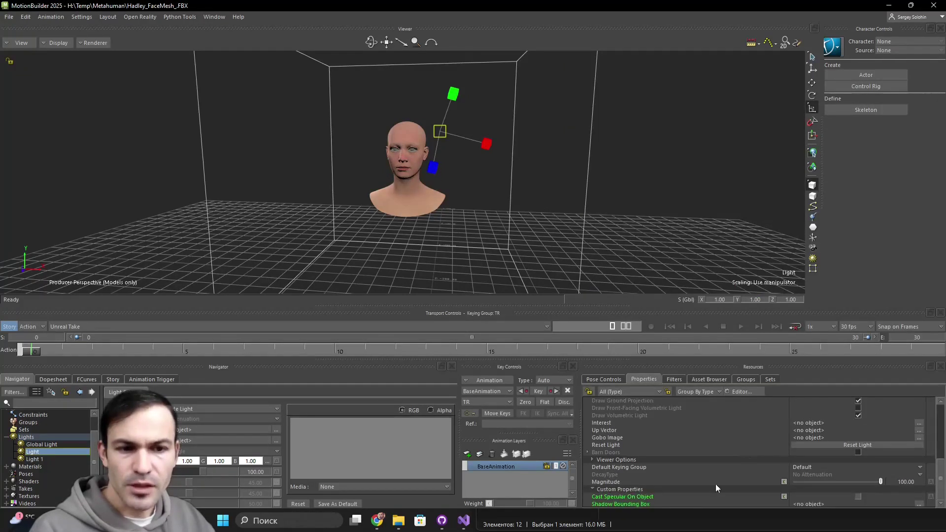
click(635, 498)
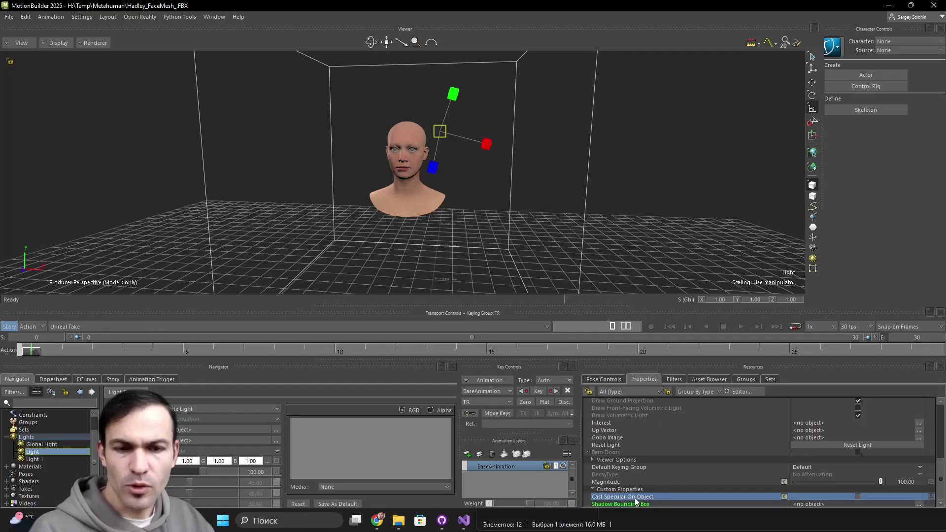
click(857, 496)
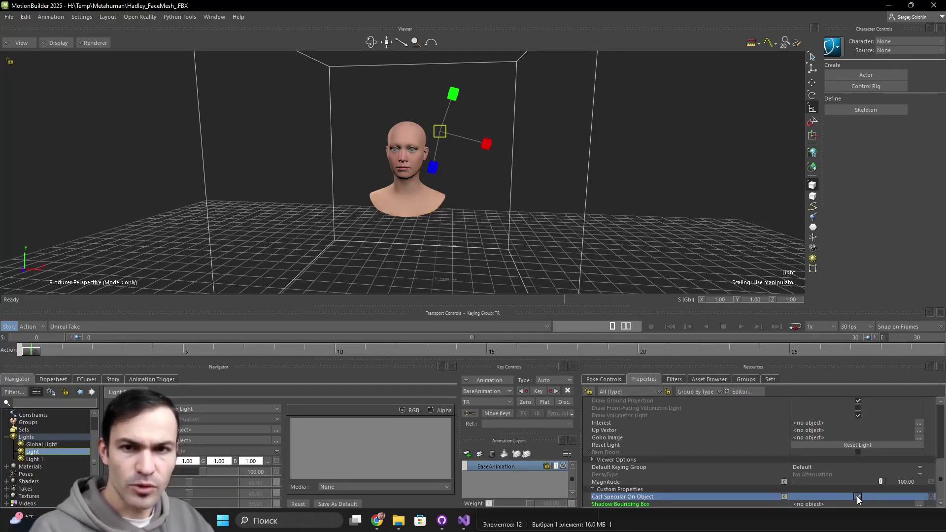
Step: Switch Cast Specular On Object off and on repeatedly to compare the highlights on the face, leaving it enabled
ctrl+shift+drag(332, 143, 512, 161)
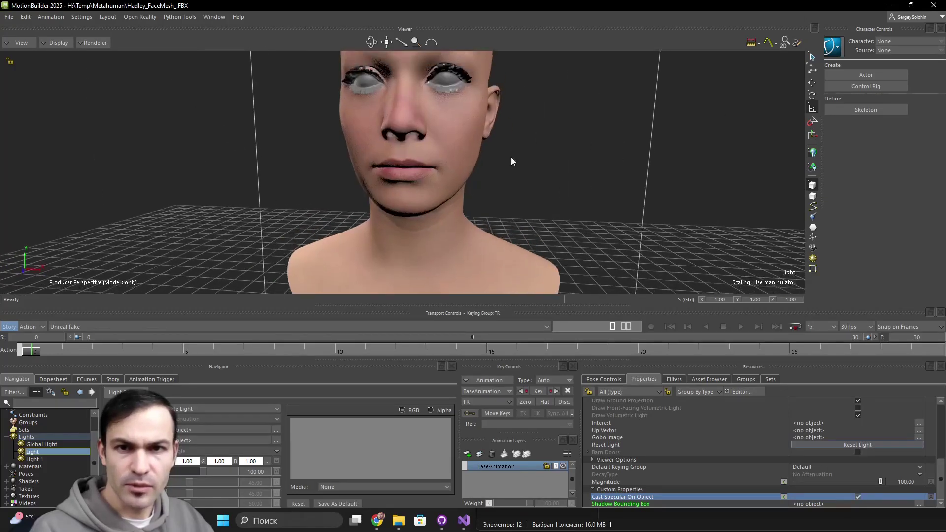
click(859, 496)
click(858, 496)
click(859, 496)
click(859, 496)
click(859, 496)
click(859, 496)
Step: Review the light's Cast Shadows option and turn Cast Light On Object off and back on to compare the face lighting
scroll(781, 456, up, 3)
scroll(781, 460, up, 1)
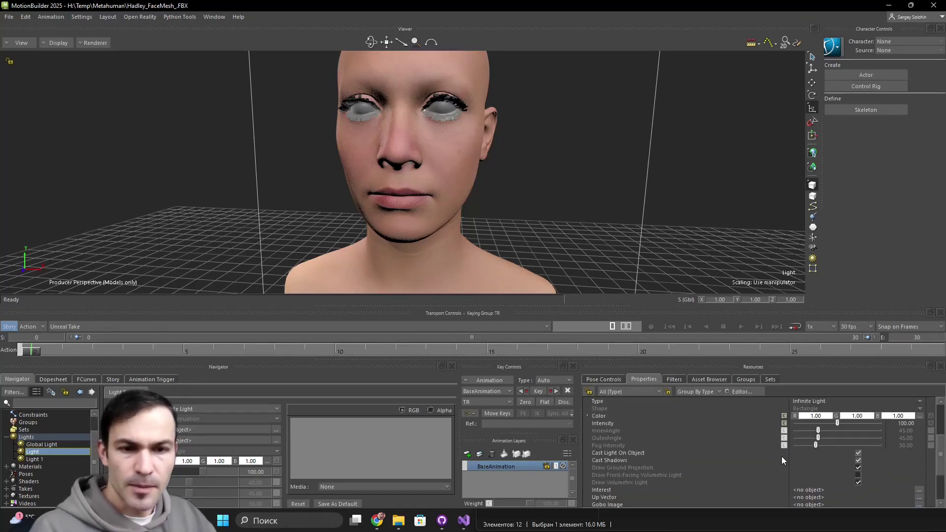
click(628, 459)
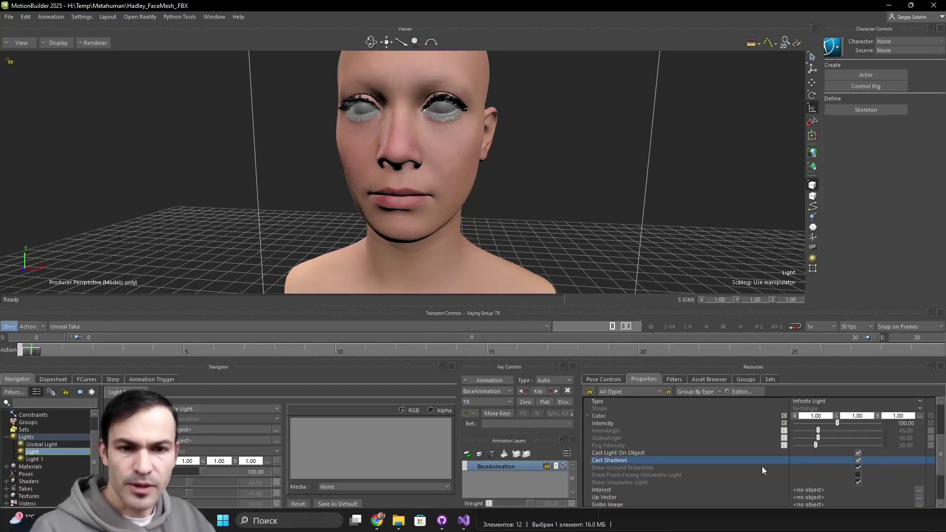
click(858, 461)
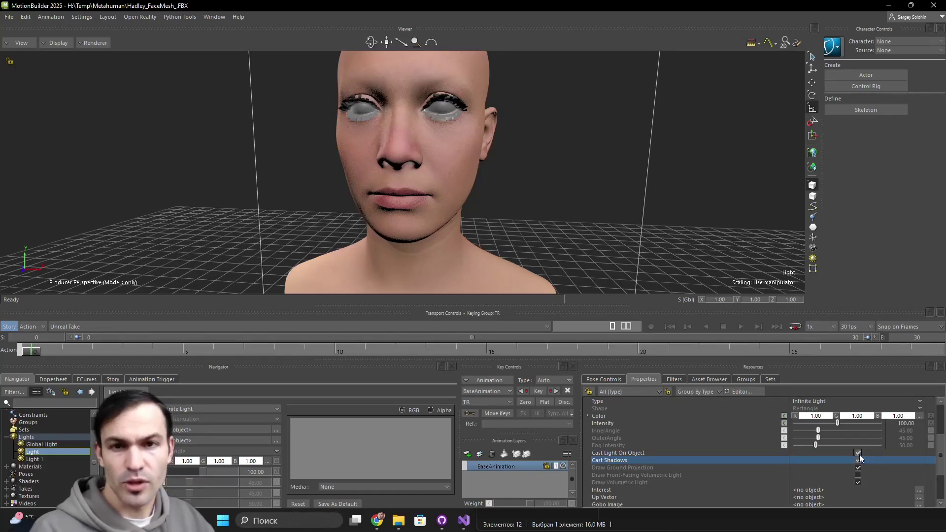
click(858, 454)
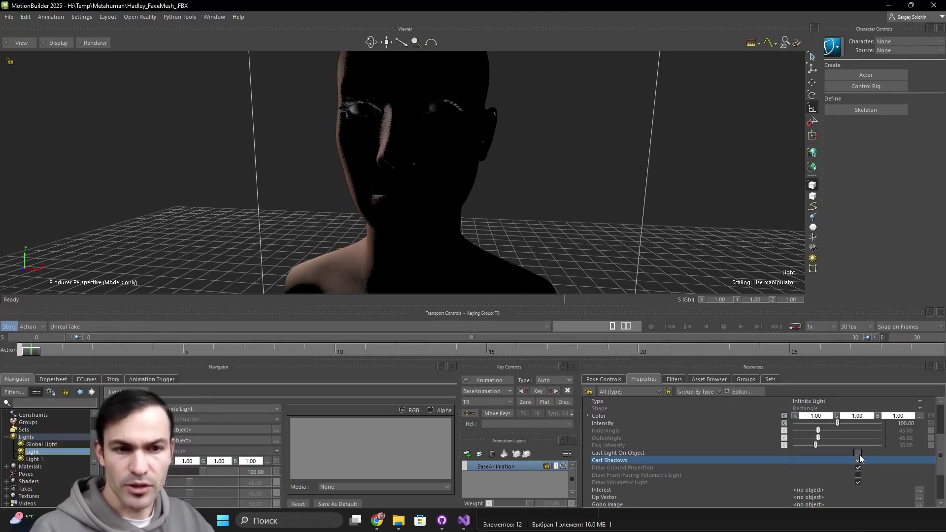
click(858, 453)
Step: Assign the Cube from the scene as the light's Shadow Bounding Box
scroll(750, 466, down, 3)
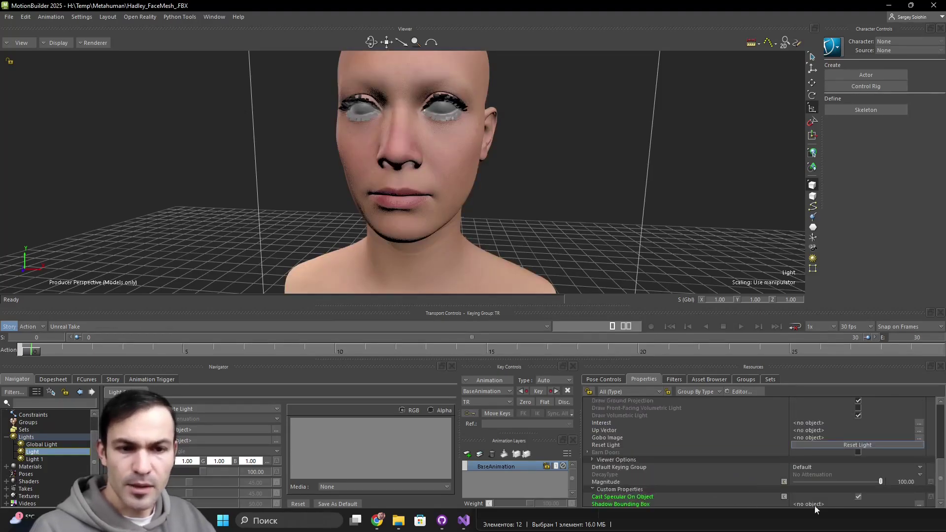
click(918, 504)
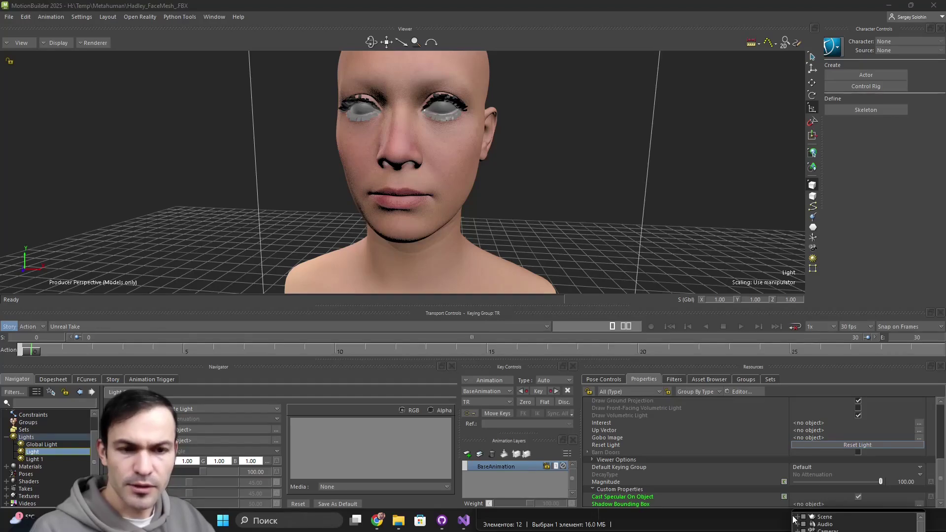
click(778, 503)
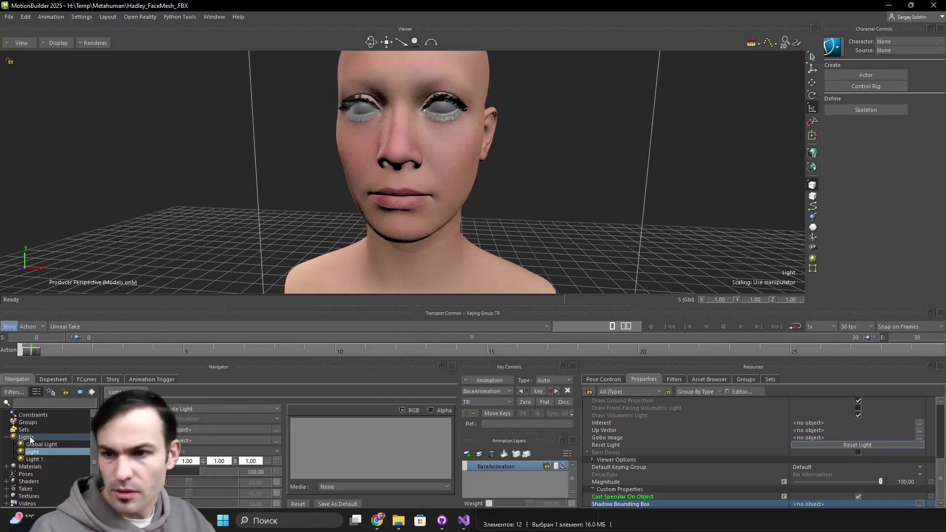
scroll(30, 438, up, 1)
click(7, 413)
click(27, 444)
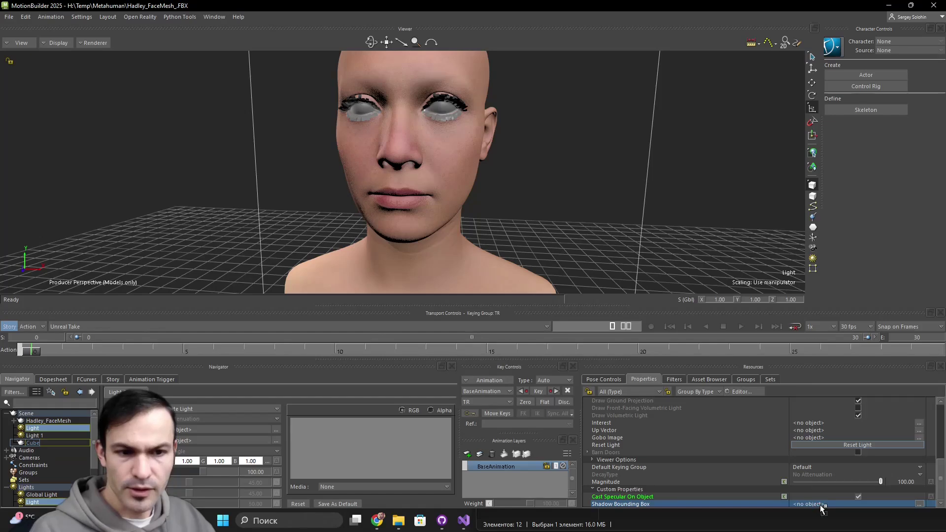
drag(821, 507, 821, 508)
scroll(503, 226, down, 5)
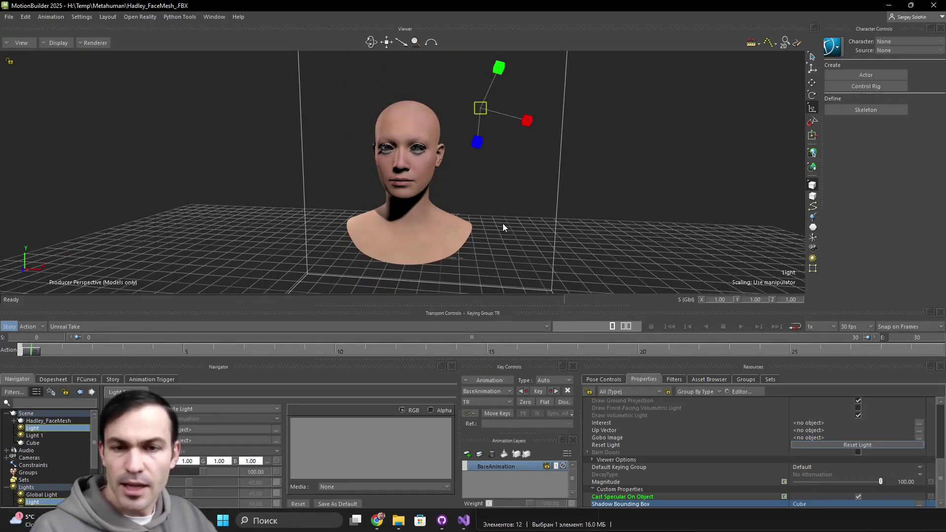
Step: Resize the bounding cube uniformly around the head to test its effect on the shadows, and deselect it
click(558, 197)
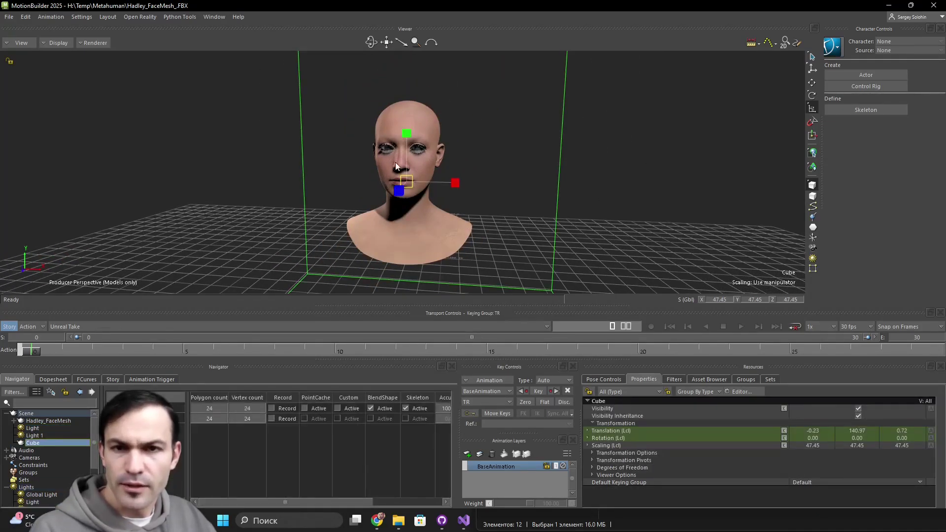
scroll(552, 189, down, 4)
scroll(471, 216, up, 3)
scroll(499, 220, down, 3)
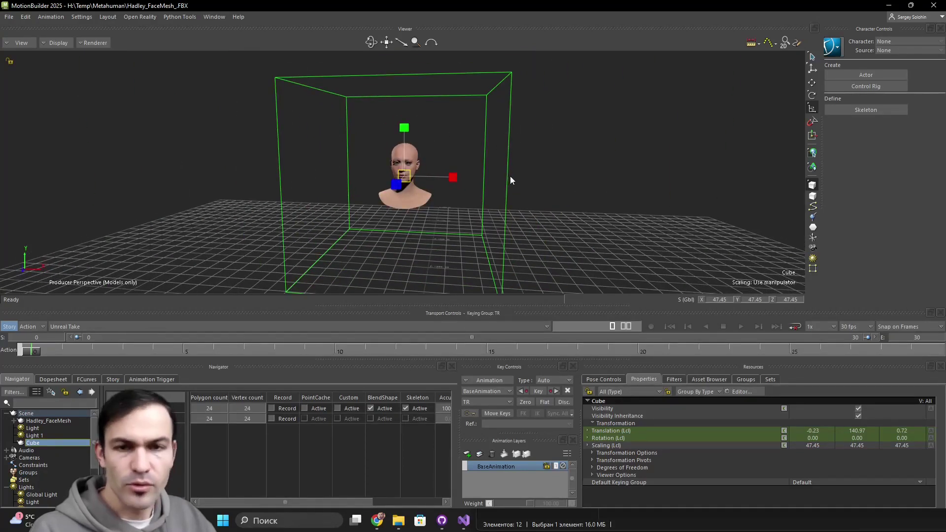
drag(403, 175, 552, 201)
click(608, 206)
Step: Examine the shadows on the face, eyes and neck up close from several angles
ctrl+shift+drag(453, 200, 533, 208)
scroll(421, 208, up, 3)
scroll(442, 200, up, 2)
scroll(443, 199, up, 3)
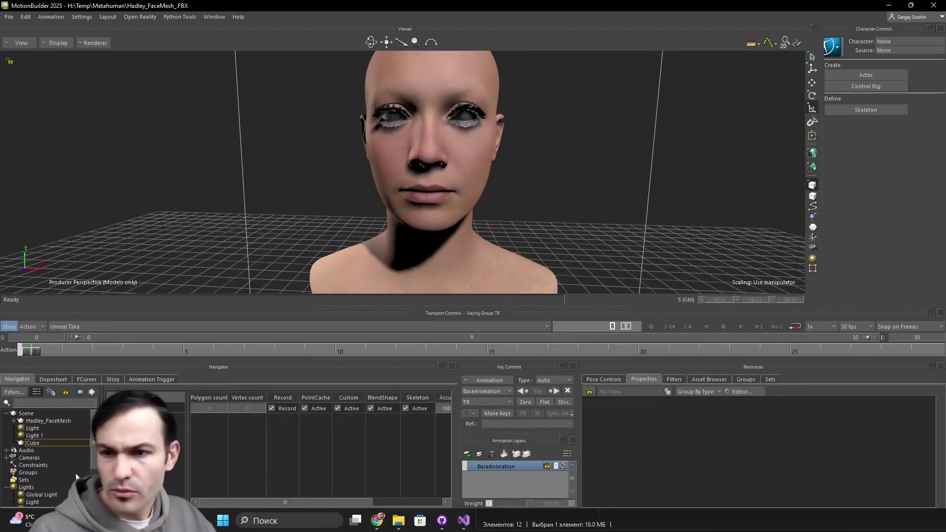
mouse_move(406, 237)
ctrl+shift+mouse_down()
mouse_move(371, 260)
mouse_move(328, 256)
mouse_move(387, 229)
mouse_move(402, 234)
ctrl+shift+mouse_up()
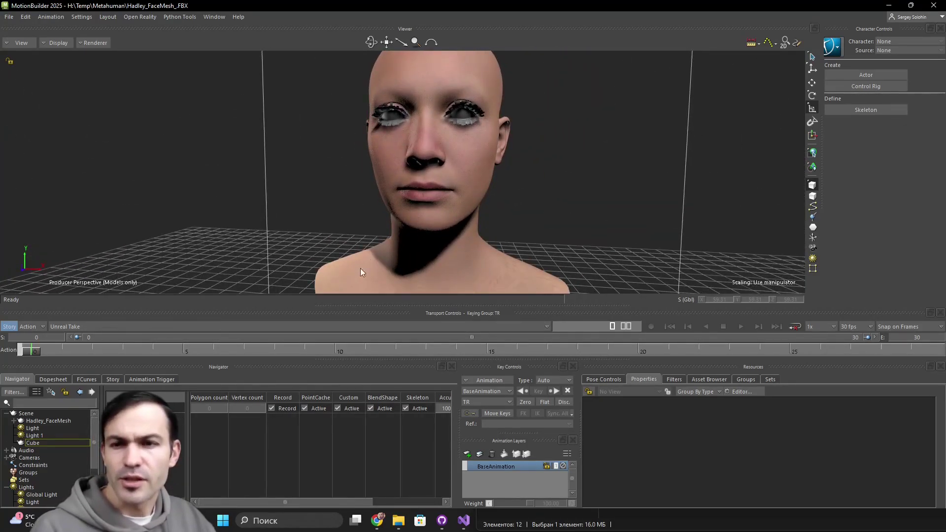
ctrl+shift+drag(409, 151, 460, 199)
scroll(426, 197, up, 5)
scroll(463, 214, down, 5)
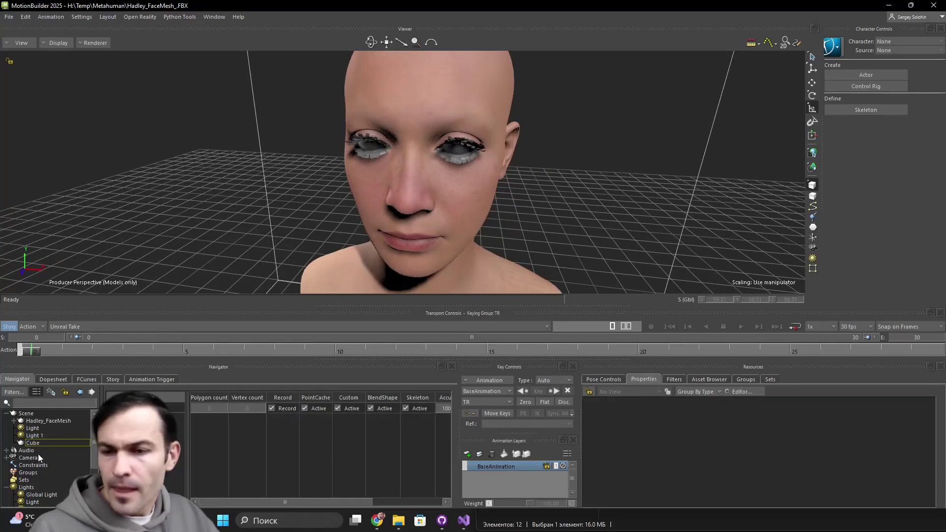
Step: Assign the Eyelashes_S_Thin_Coverage.DDS texture to the Transparency channel of the face mesh's M_EyelashLowerLODs_Inst material
click(357, 179)
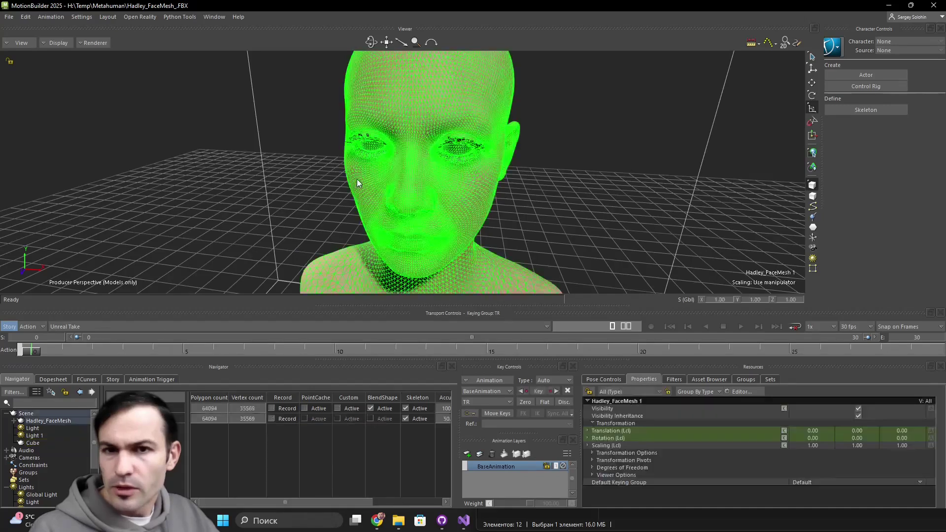
click(36, 391)
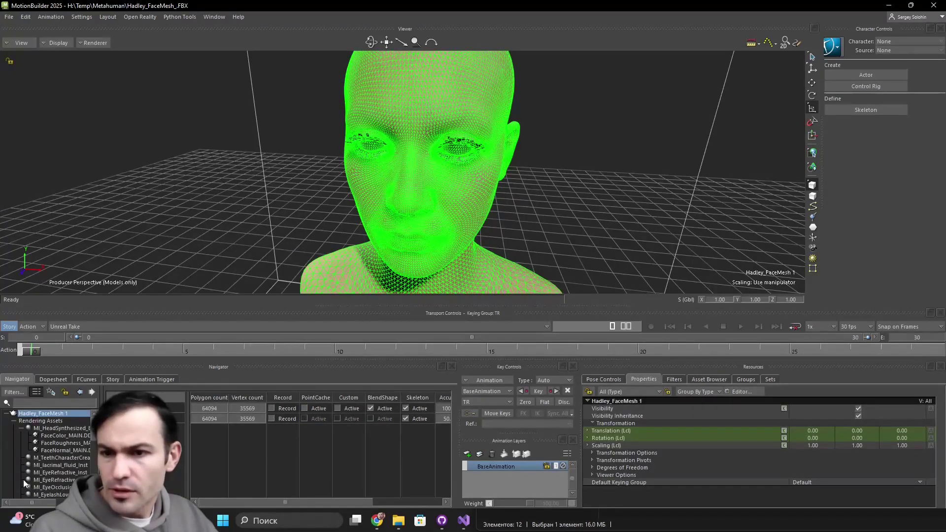
scroll(24, 483, down, 1)
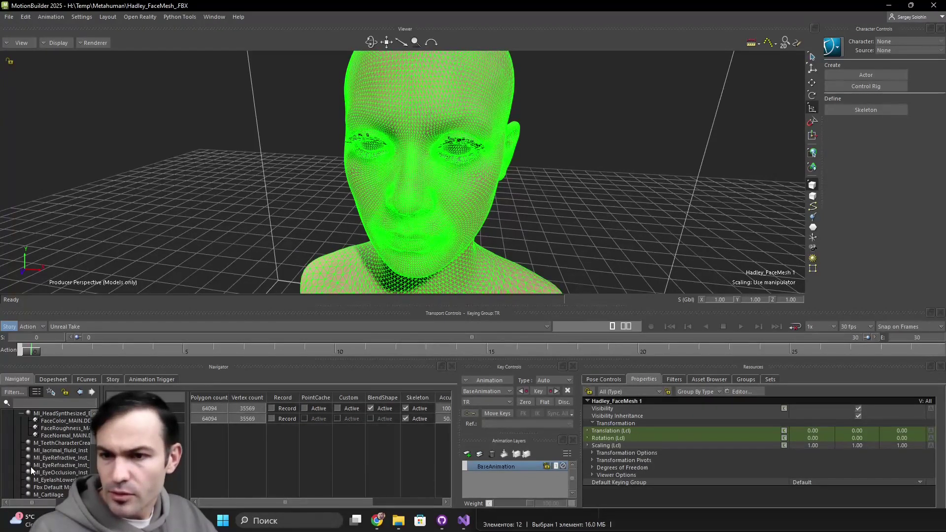
scroll(45, 456, down, 1)
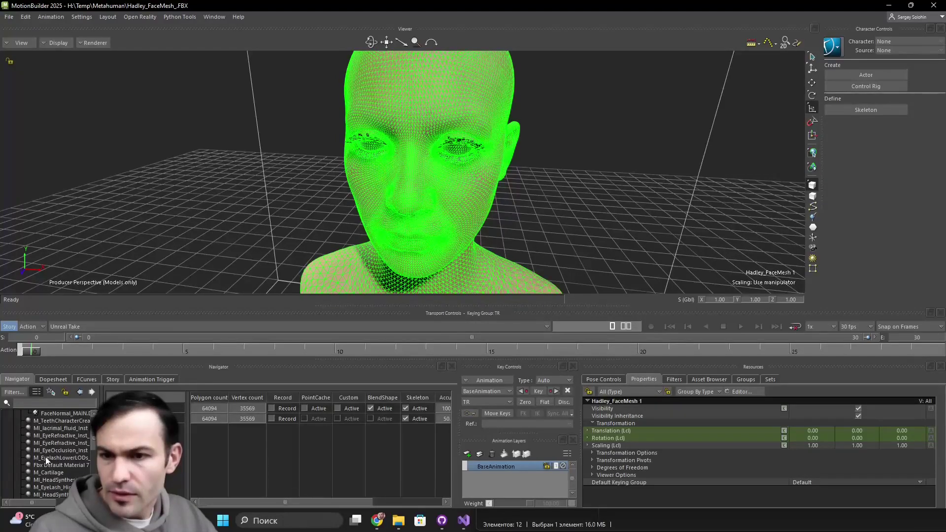
click(46, 456)
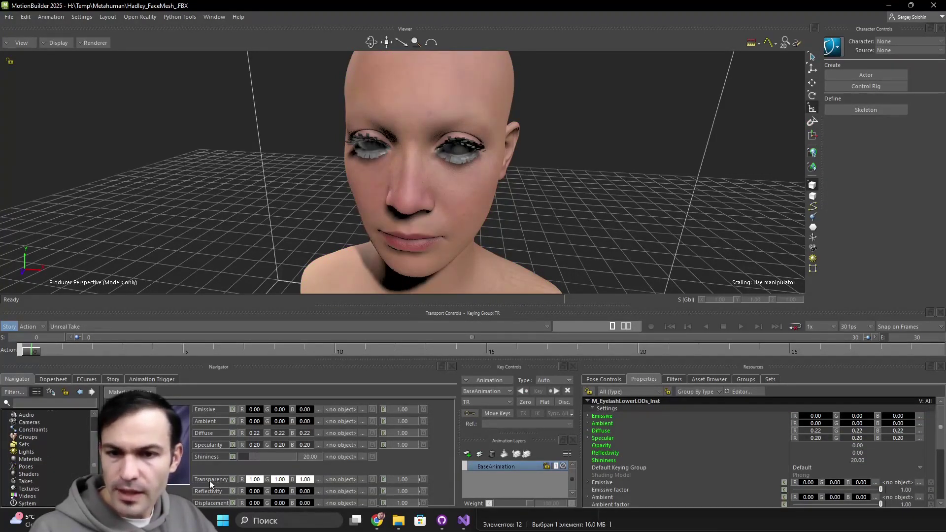
click(363, 479)
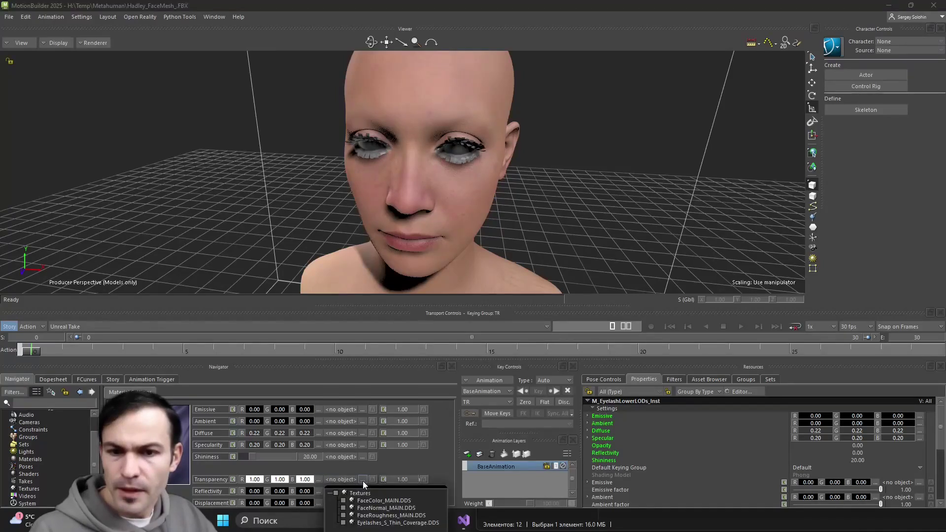
click(344, 522)
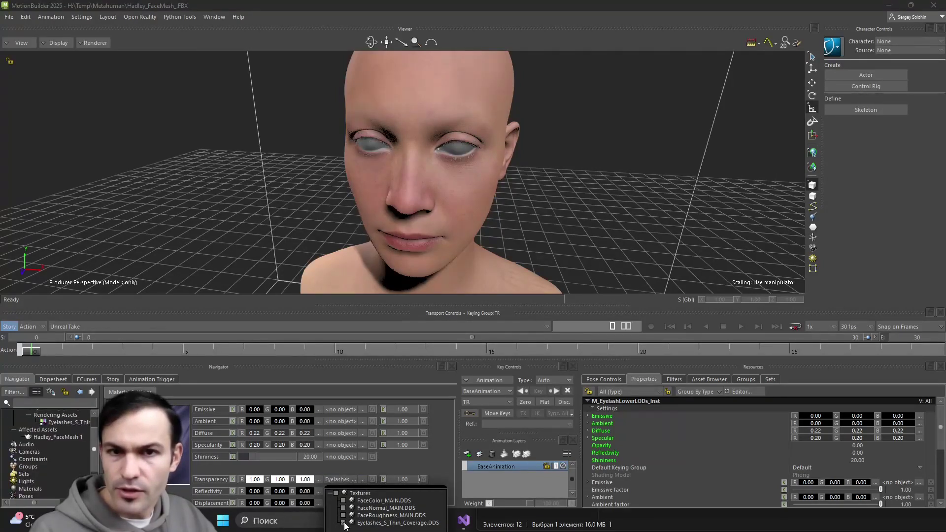
click(417, 463)
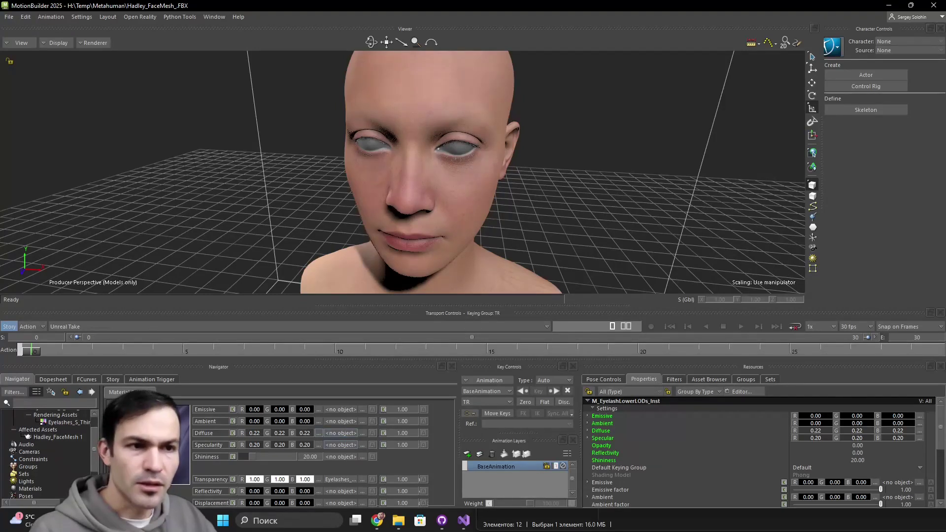
click(318, 433)
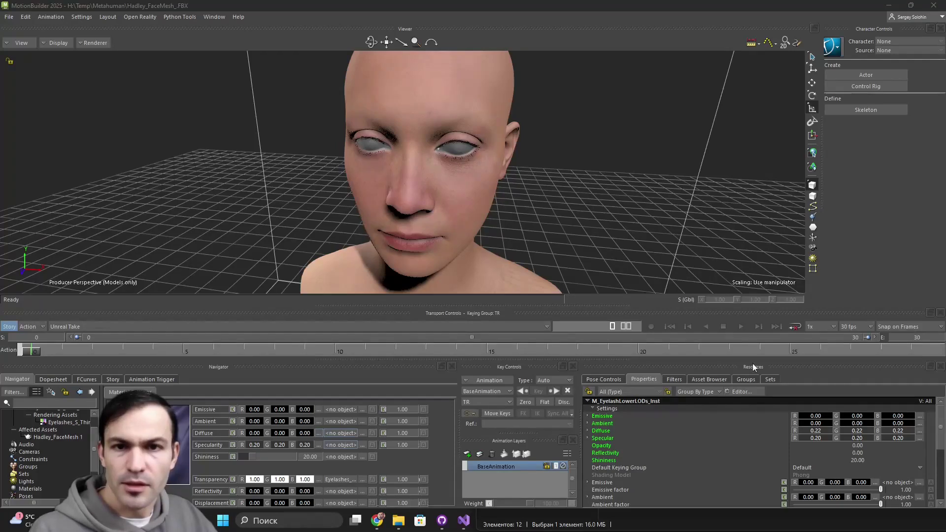
click(747, 290)
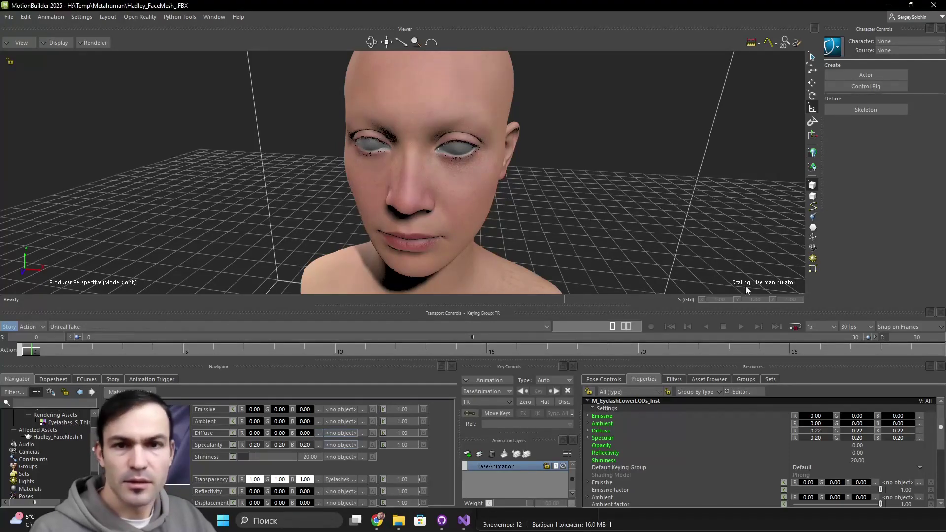
Step: Examine the eyelashes, face and neck shadow close up and from a distance at several angles
click(547, 139)
mouse_move(547, 139)
ctrl+shift+mouse_down()
mouse_move(483, 212)
mouse_move(522, 219)
mouse_move(495, 205)
mouse_move(458, 205)
mouse_move(516, 193)
mouse_move(559, 126)
ctrl+shift+mouse_up()
scroll(482, 213, up, 6)
scroll(483, 212, down, 5)
scroll(458, 205, up, 4)
scroll(458, 204, down, 4)
ctrl+shift+drag(513, 186, 453, 166)
scroll(546, 165, down, 2)
click(542, 174)
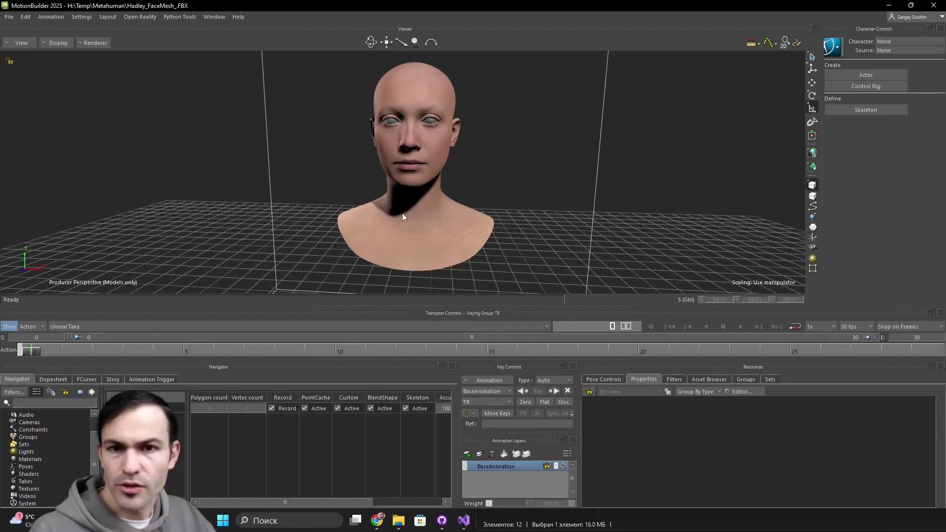
ctrl+shift+drag(421, 166, 501, 114)
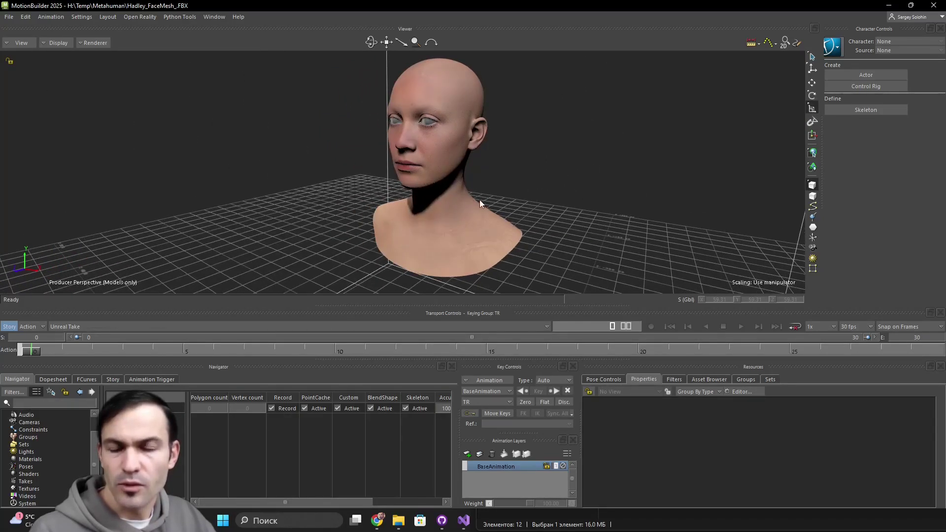
ctrl+shift+drag(480, 199, 512, 169)
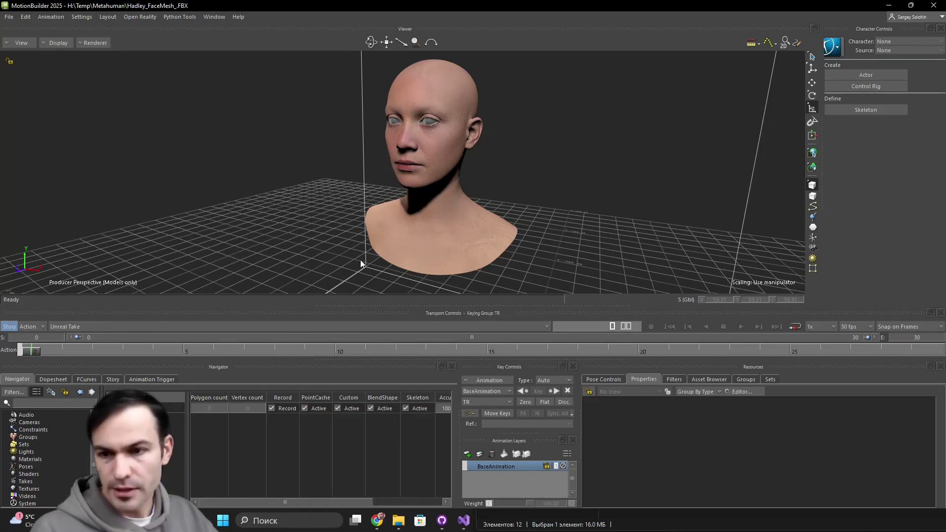
Step: Add a Post Processing object to the scene from the Shading Elements templates
click(701, 380)
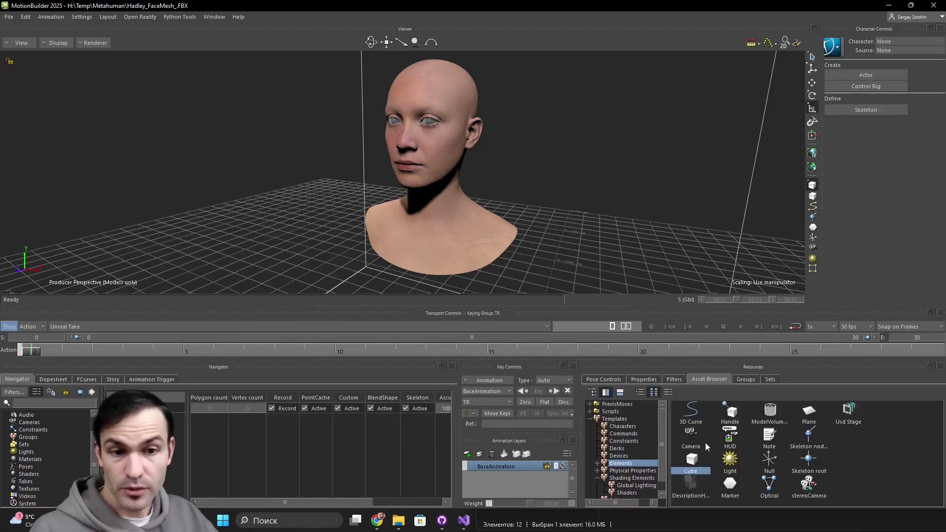
scroll(628, 481, down, 1)
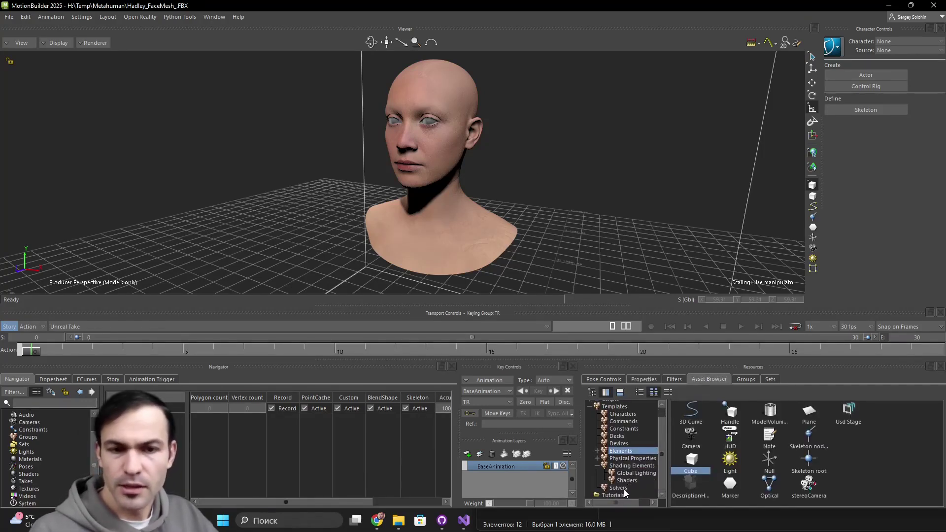
click(624, 465)
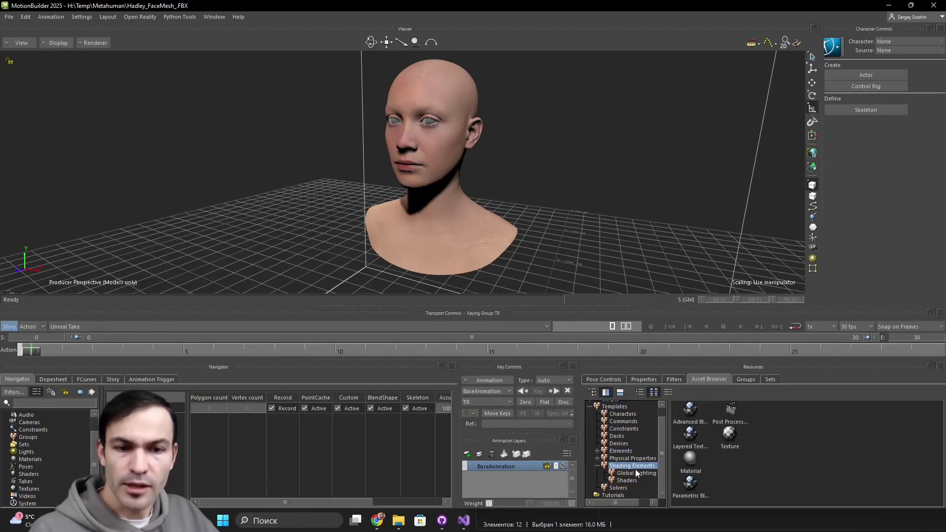
click(729, 407)
drag(686, 412, 633, 141)
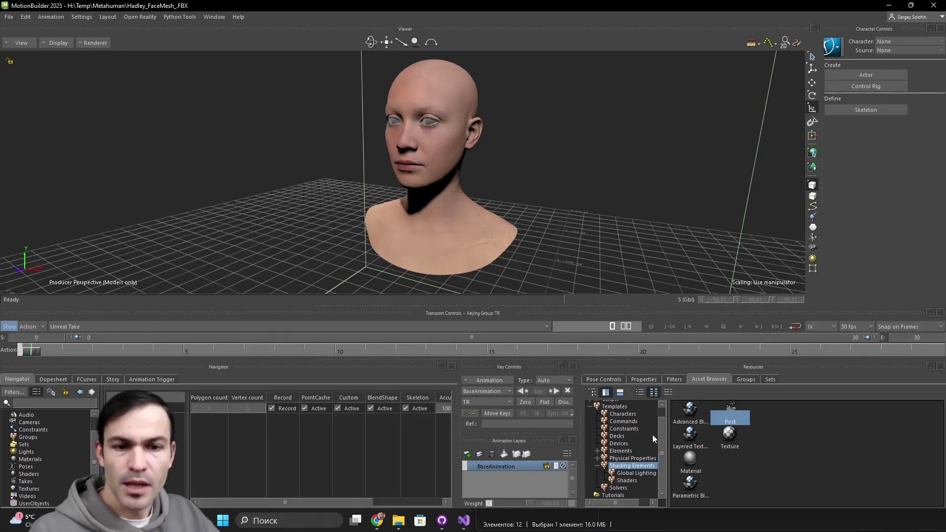
Step: Add a camera to the scene from the Elements templates and look through it in the viewer
click(620, 451)
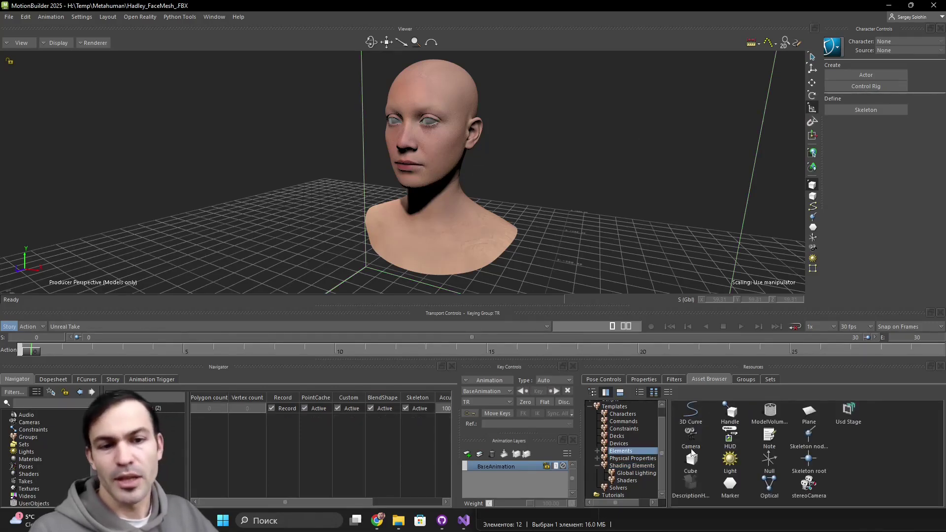
drag(692, 440, 490, 214)
key(ctrl+i)
key(r)
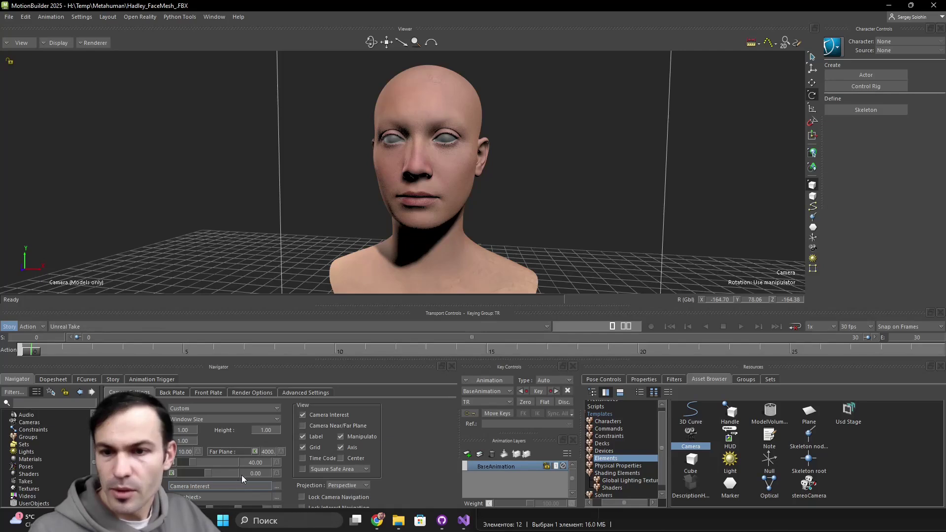
Step: Set the new camera's field of view to 28 and reframe the head and shoulders
double_click(257, 463)
text(28)
key(Return)
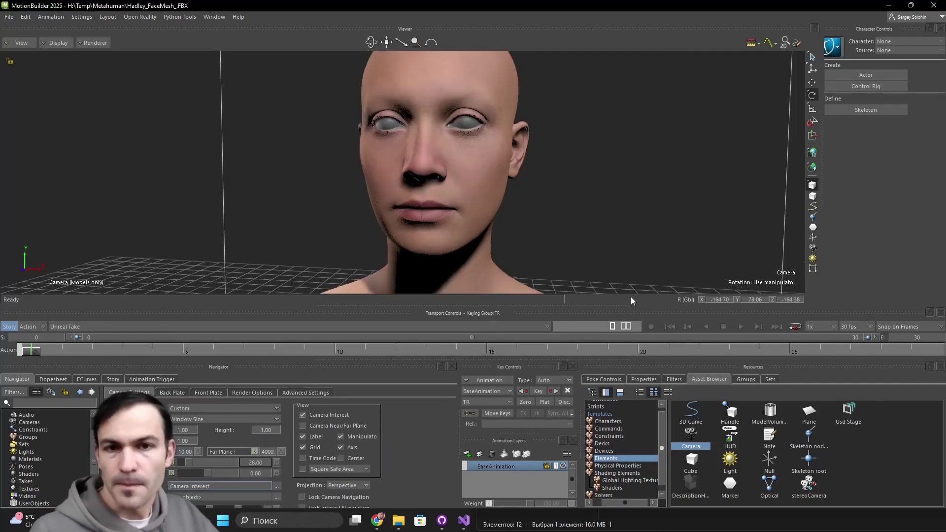
ctrl+shift+drag(641, 220, 609, 219)
scroll(38, 500, up, 2)
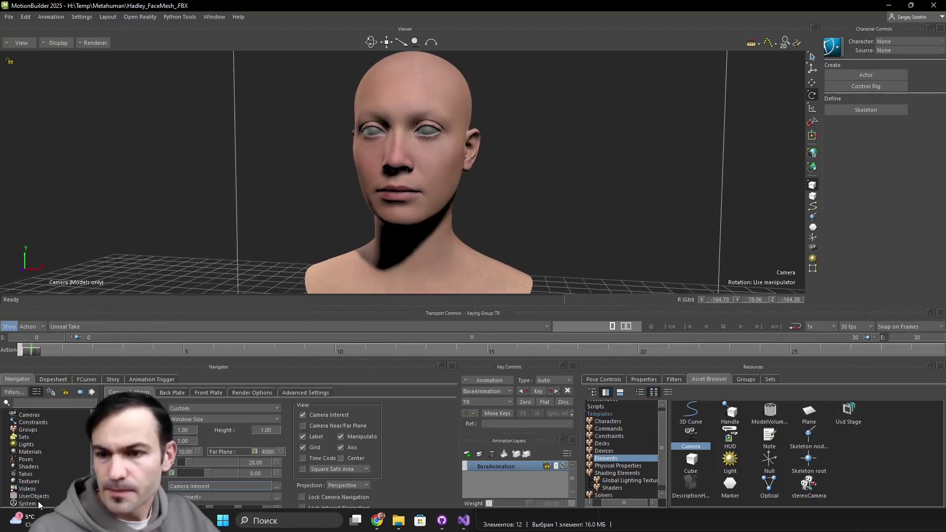
Step: Enable SSAO on the Post Processing object, make the object active, and frame the face closer
double_click(37, 497)
scroll(37, 495, down, 3)
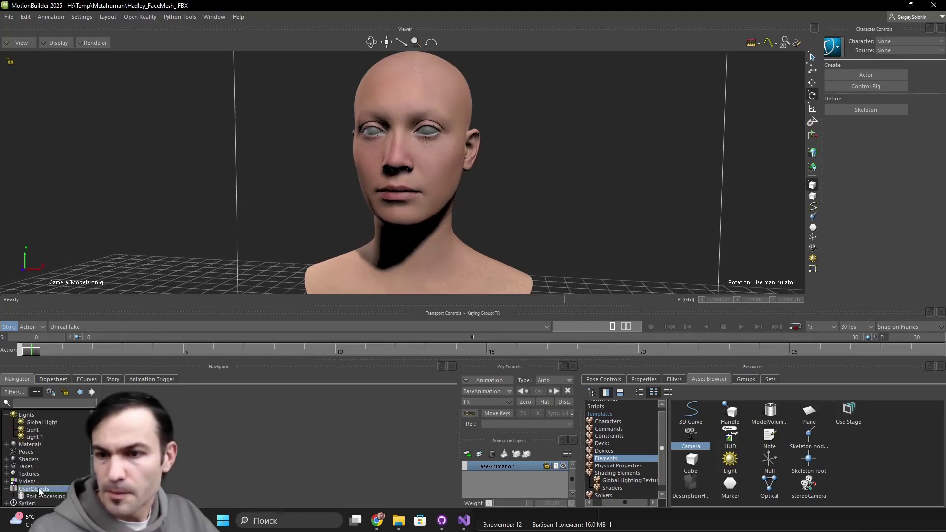
click(52, 498)
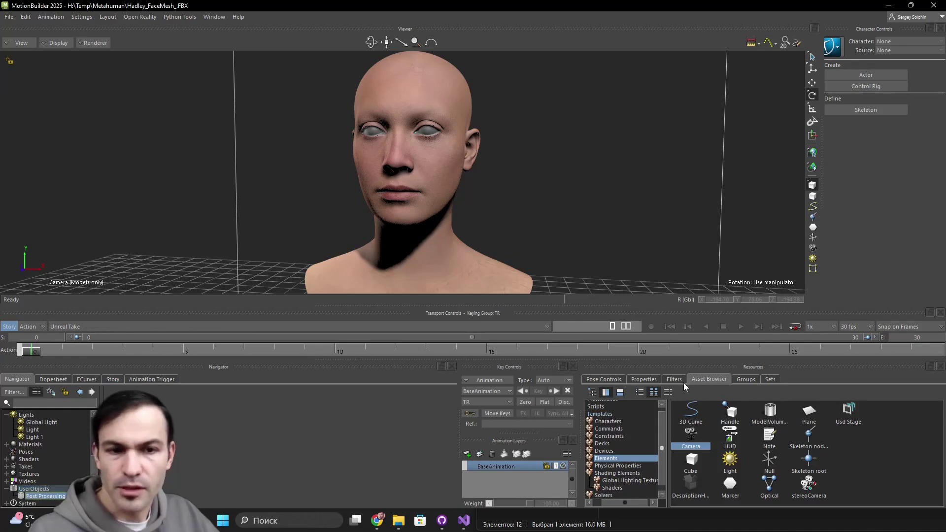
click(641, 379)
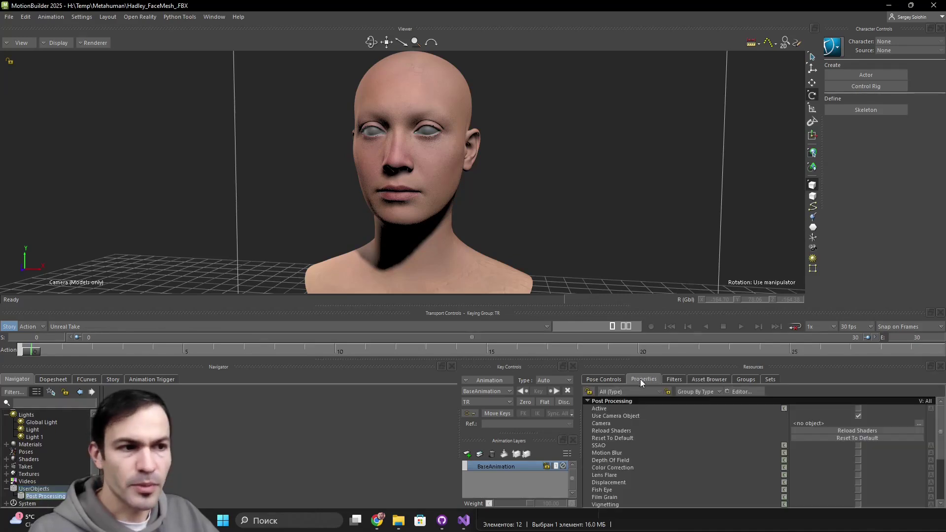
click(737, 447)
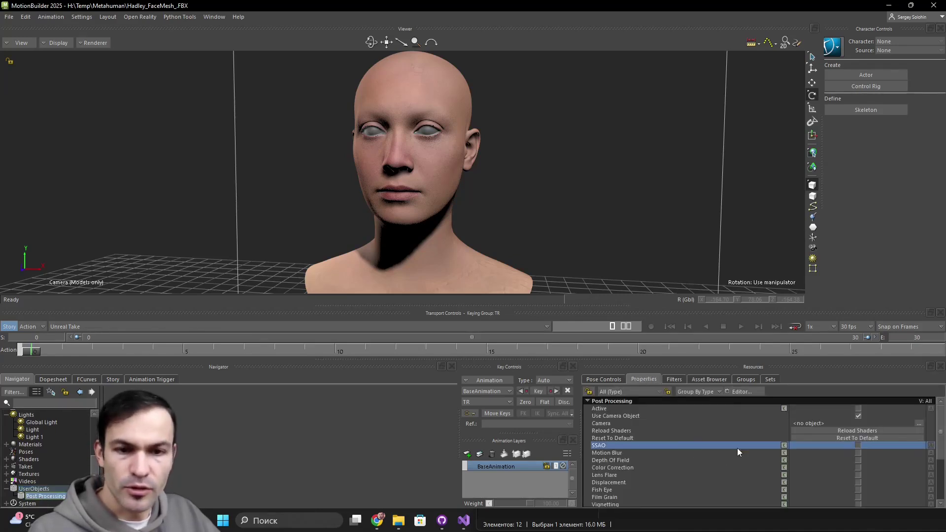
click(857, 444)
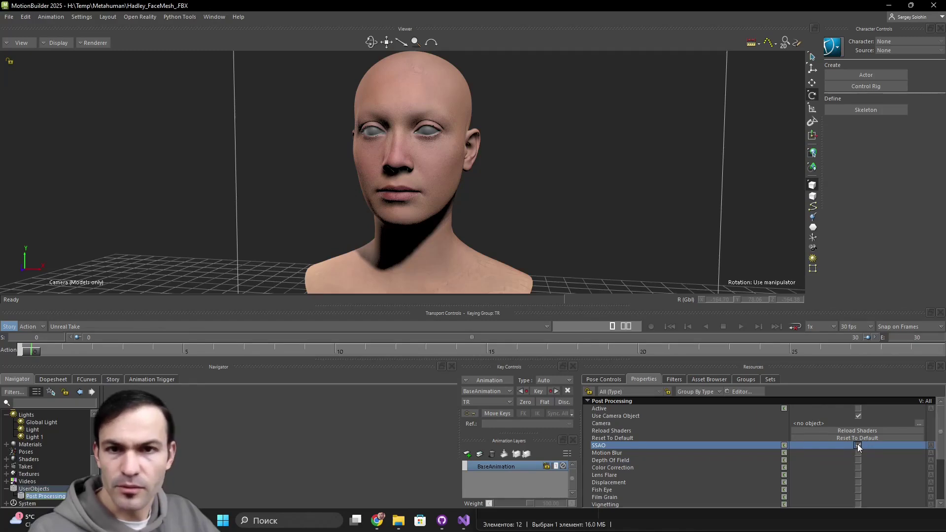
click(858, 408)
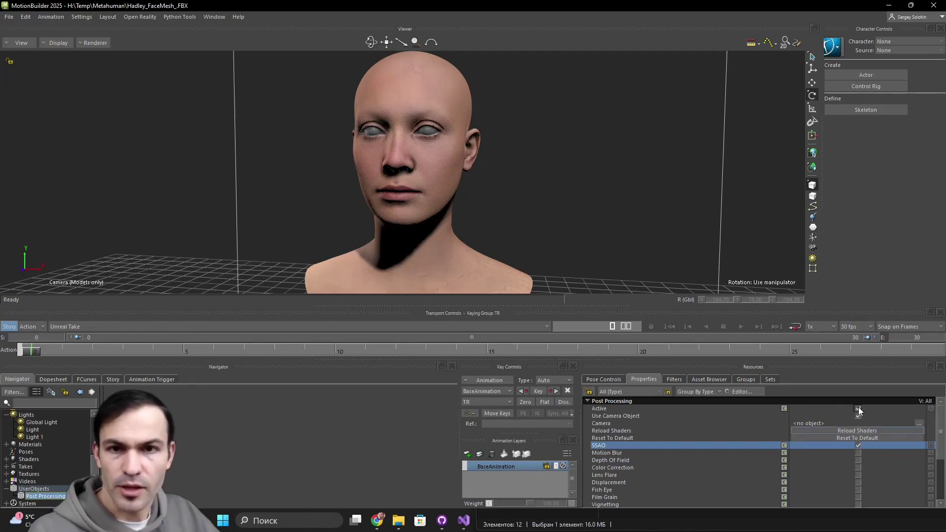
ctrl+shift+drag(493, 173, 485, 193)
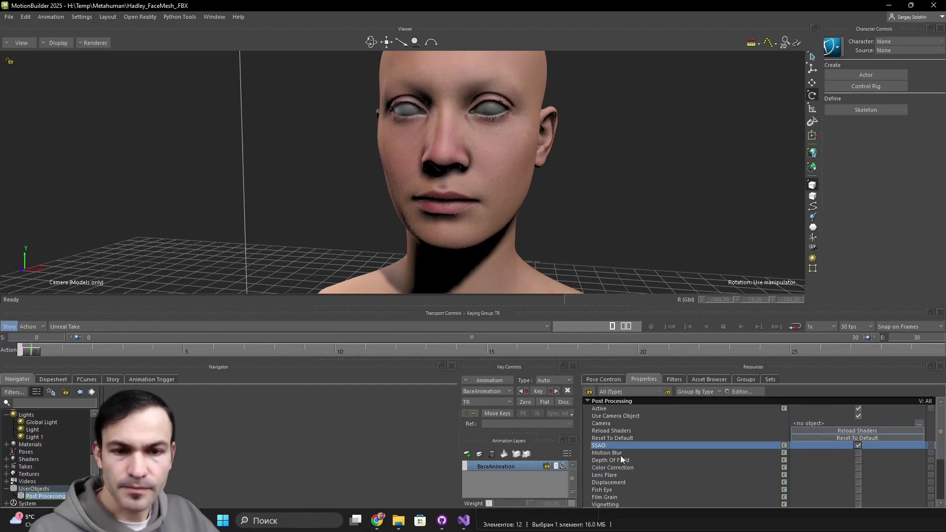
Step: Review the SSAO Setup properties and enable Vignetting on the Post Processing object
scroll(630, 460, down, 4)
click(593, 438)
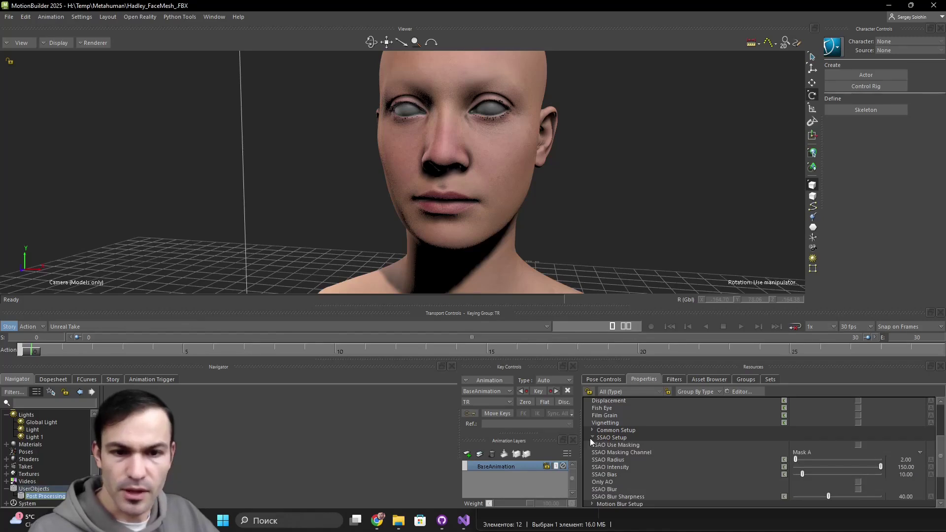
click(592, 438)
scroll(676, 492, up, 3)
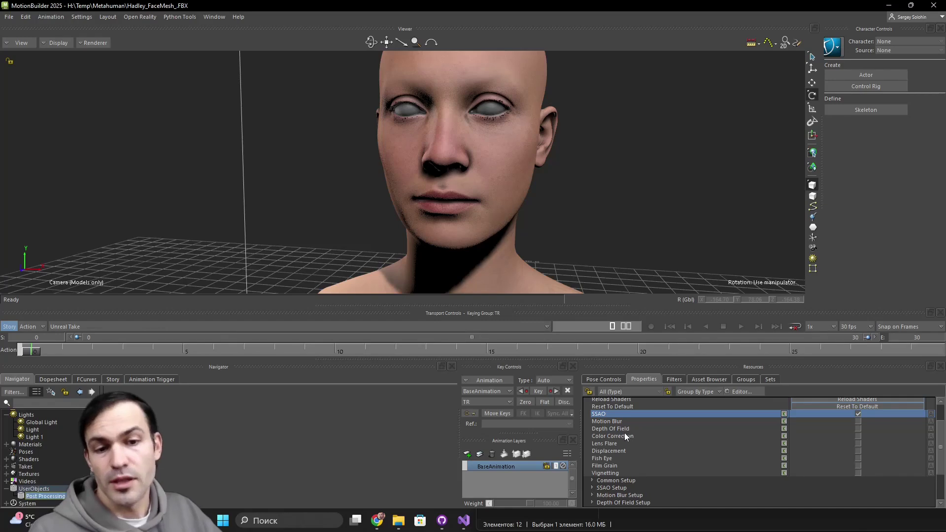
click(615, 472)
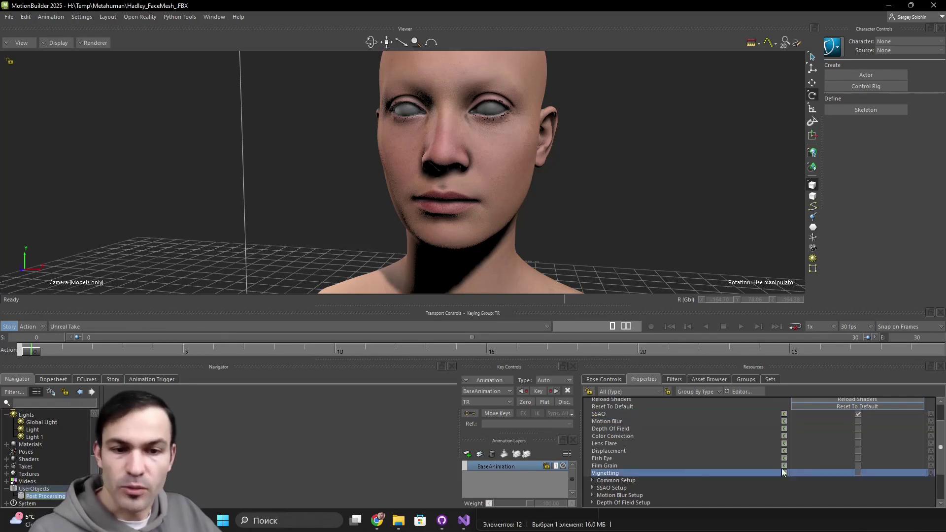
click(857, 473)
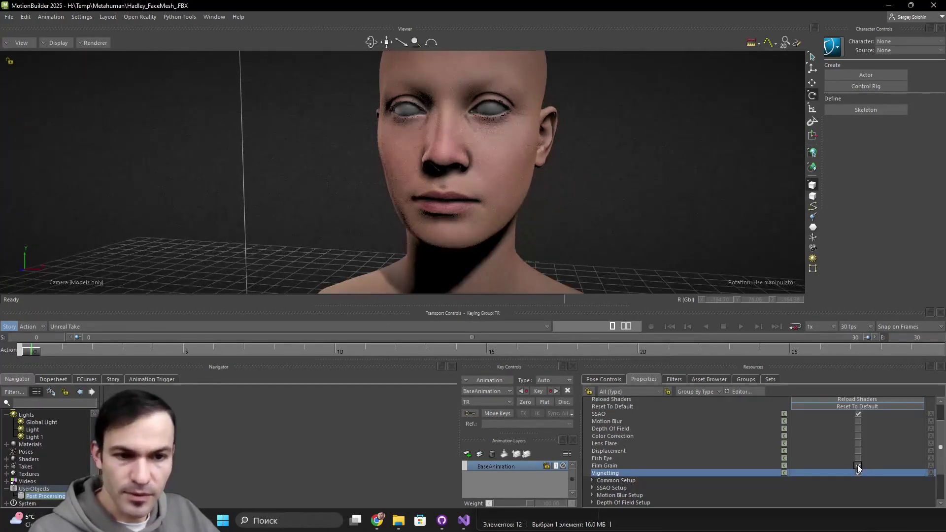
Step: Enable Depth Of Field on the Post Processing object and reframe the head to check the blur
click(614, 435)
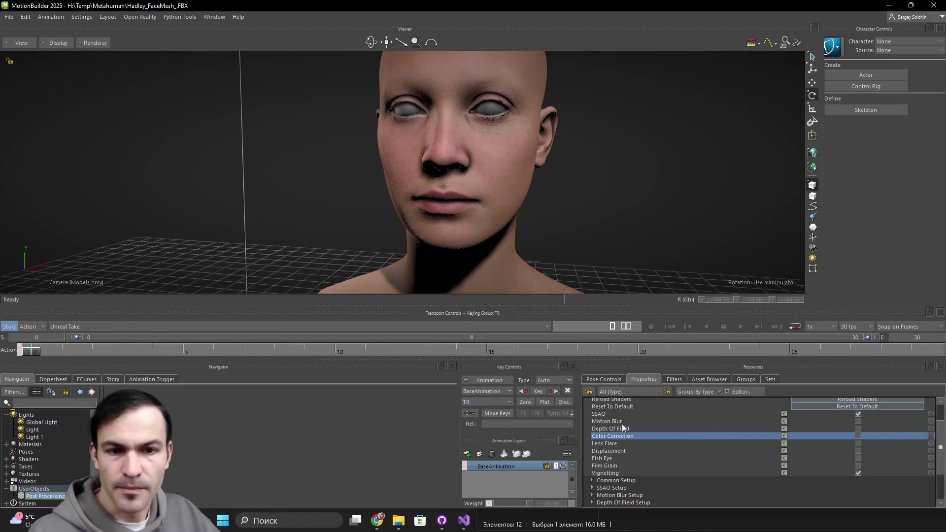
click(621, 427)
click(857, 428)
mouse_move(656, 187)
ctrl+mouse_down()
mouse_move(625, 181)
mouse_move(646, 180)
ctrl+mouse_up()
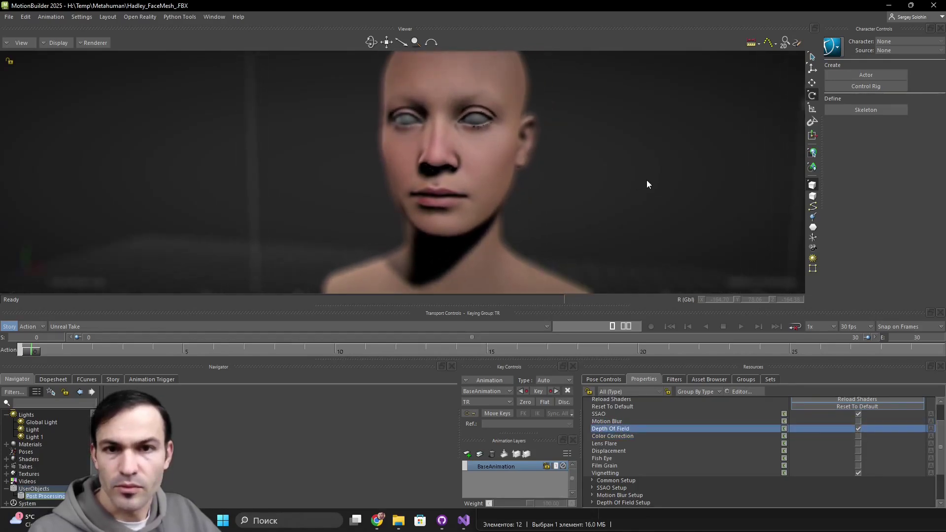
mouse_move(574, 185)
ctrl+shift+mouse_down()
mouse_move(628, 179)
mouse_move(577, 196)
ctrl+shift+mouse_up()
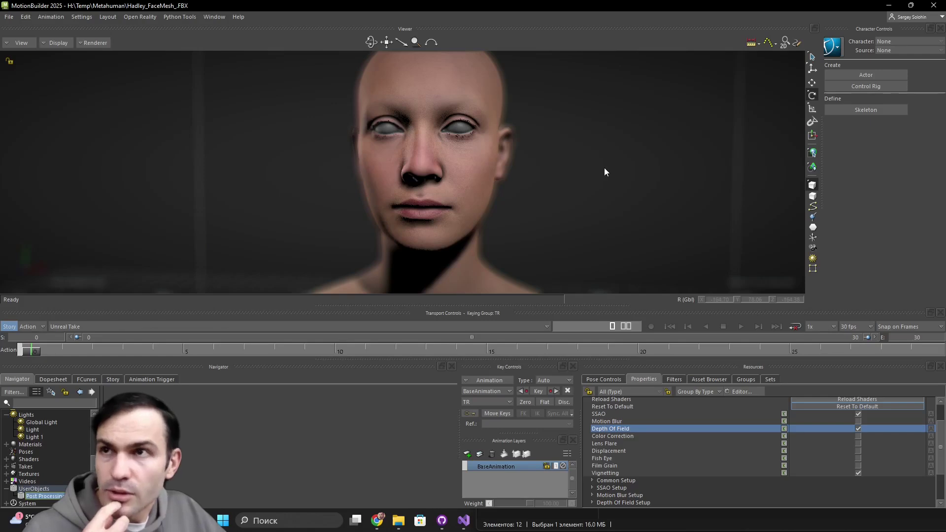
Step: Select the cube in front of the face and hide it through the schematic view, then return to the camera view
click(473, 193)
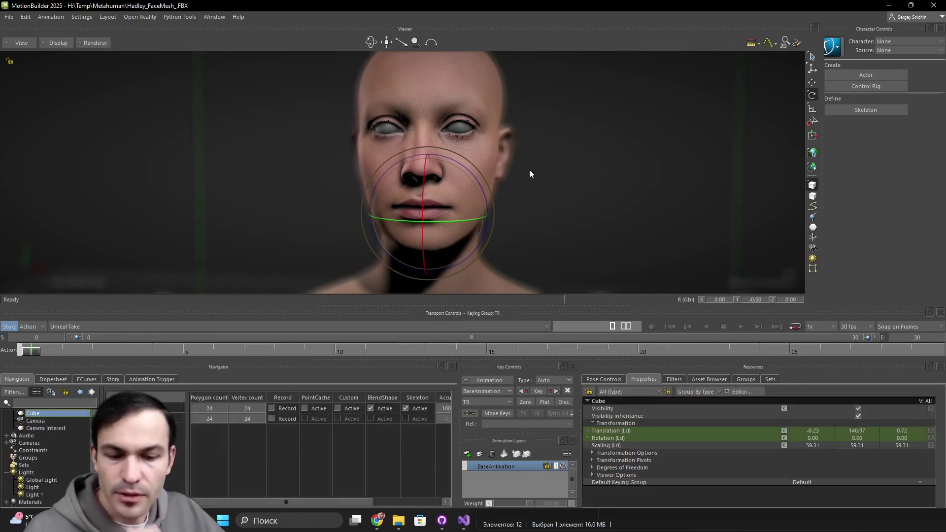
key(ctrl+w)
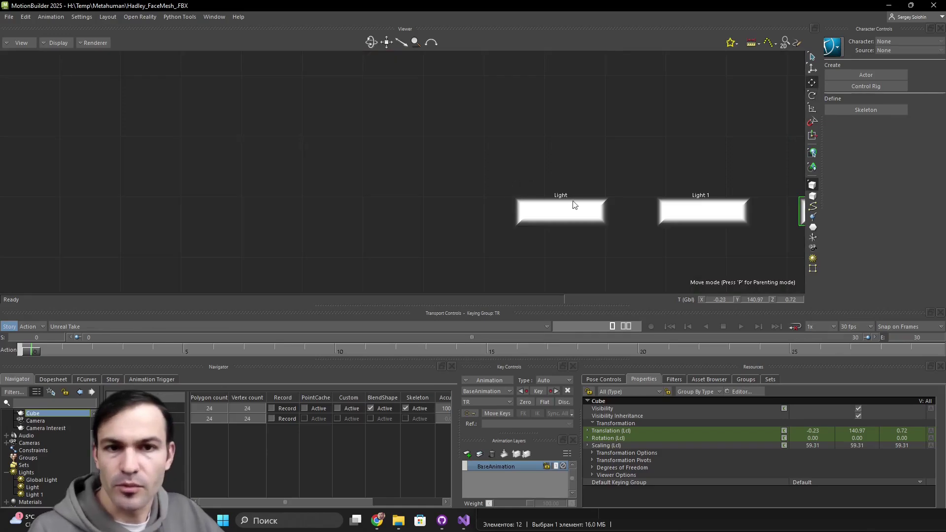
key(a)
middle_drag(694, 174, 620, 181)
scroll(684, 189, up, 5)
key(f)
right_click(398, 174)
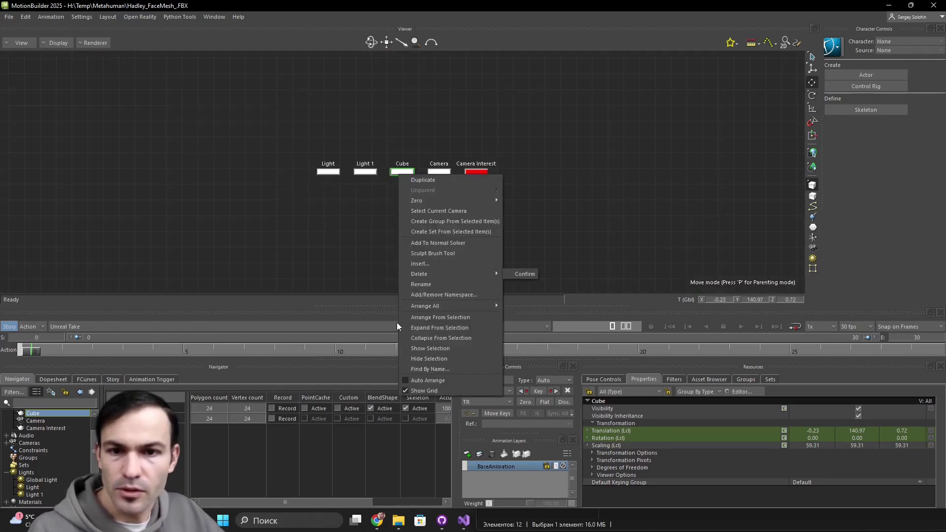
click(401, 359)
key(ctrl+w)
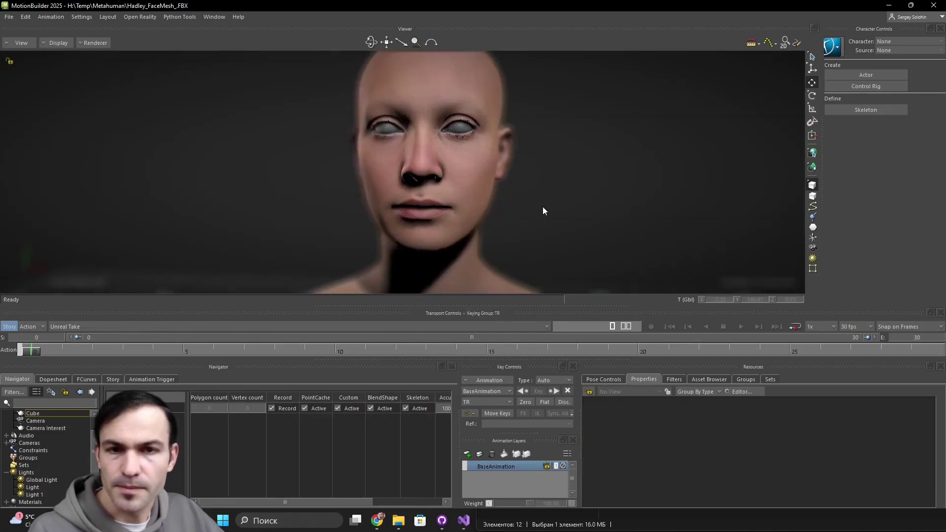
Step: Add a SolverCalculateNormals solver from the Solvers templates to the Hadley face mesh
click(487, 196)
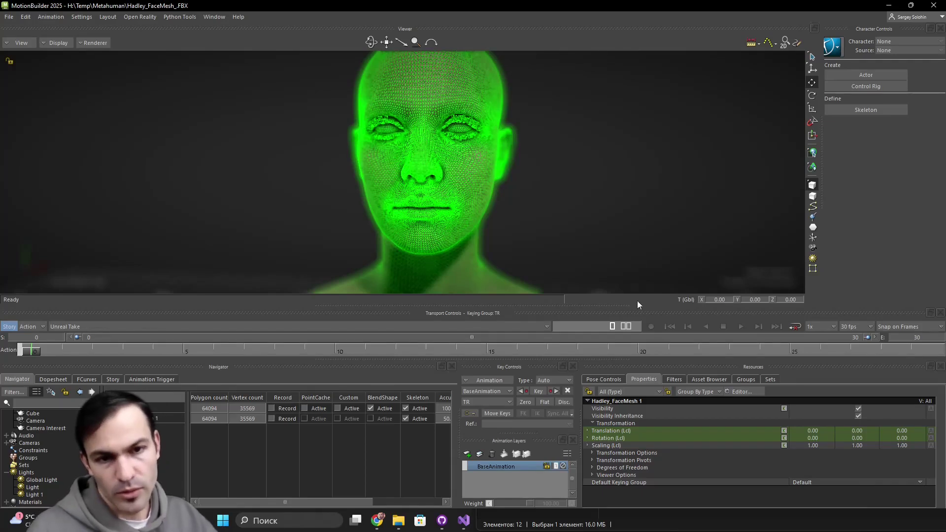
click(693, 376)
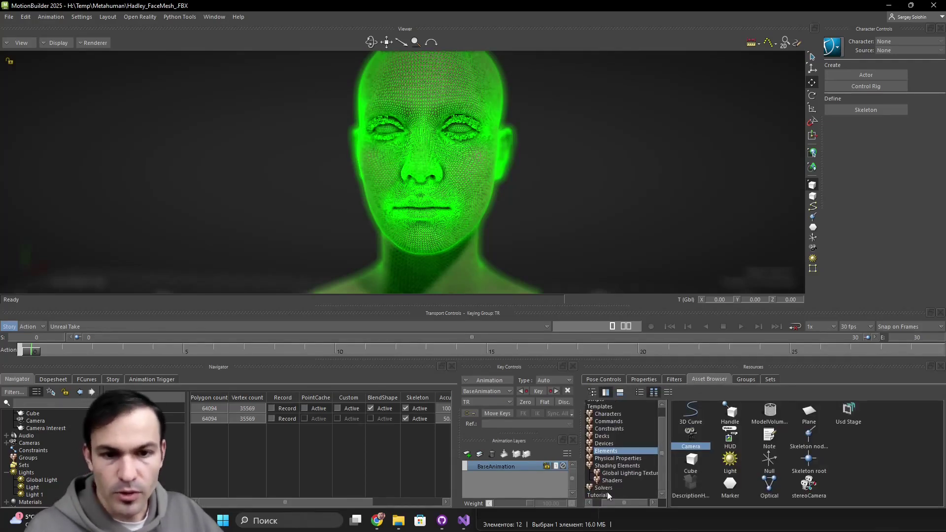
click(607, 492)
click(603, 488)
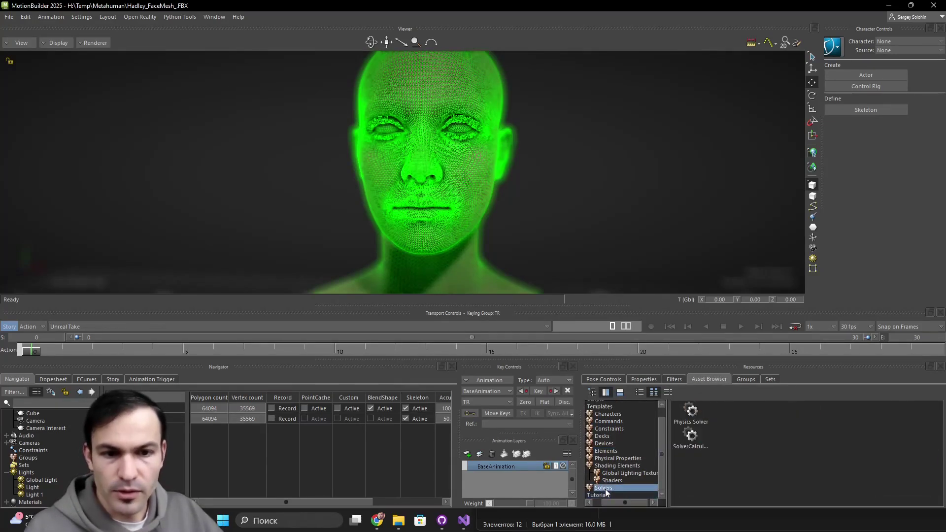
click(690, 445)
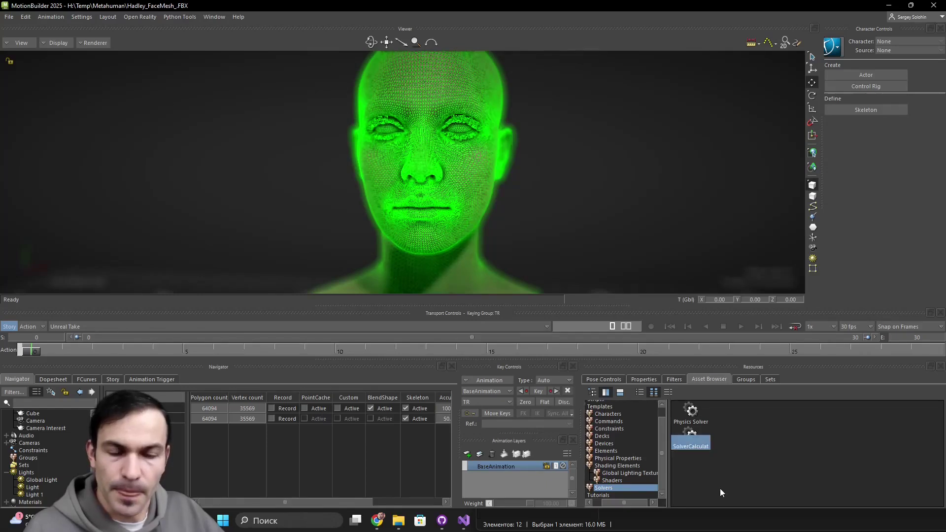
drag(689, 436, 478, 194)
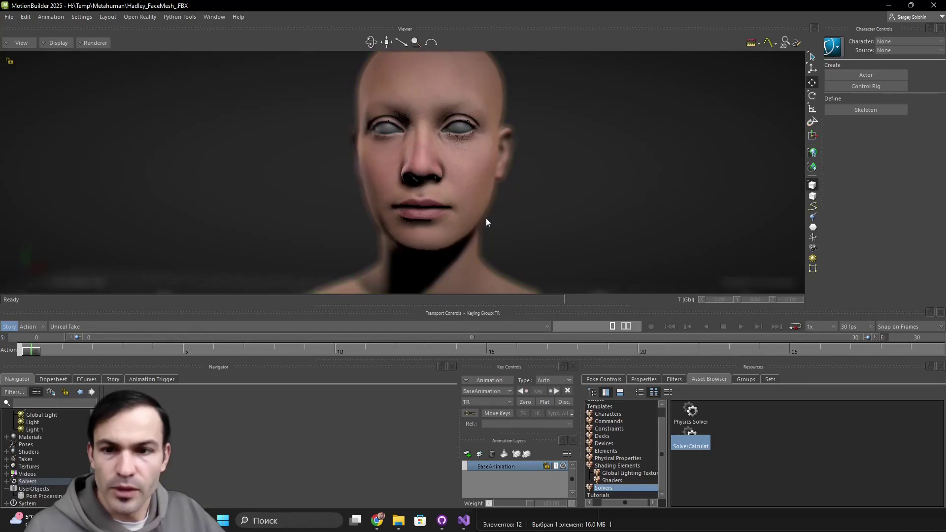
Step: Set the normals solver's Affected Models to Hadley_FaceMesh 1
click(645, 376)
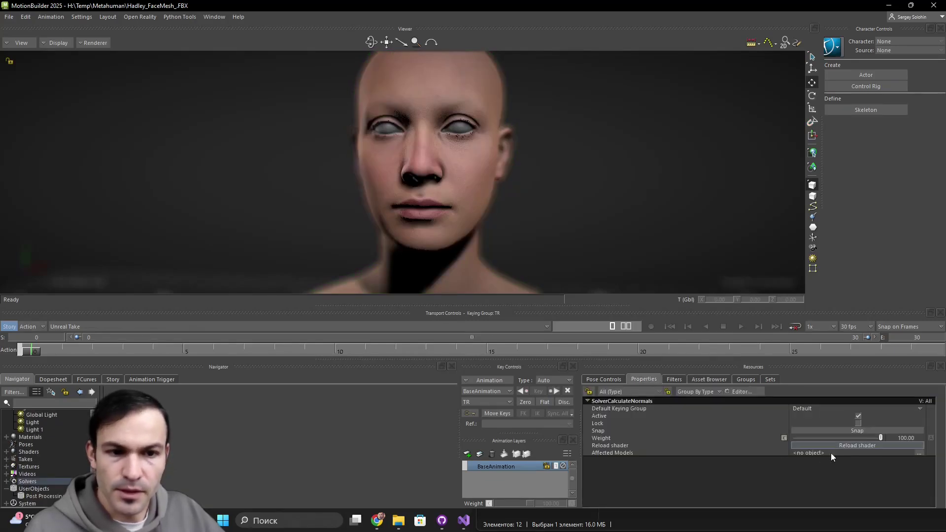
click(918, 452)
click(797, 464)
click(804, 472)
click(818, 488)
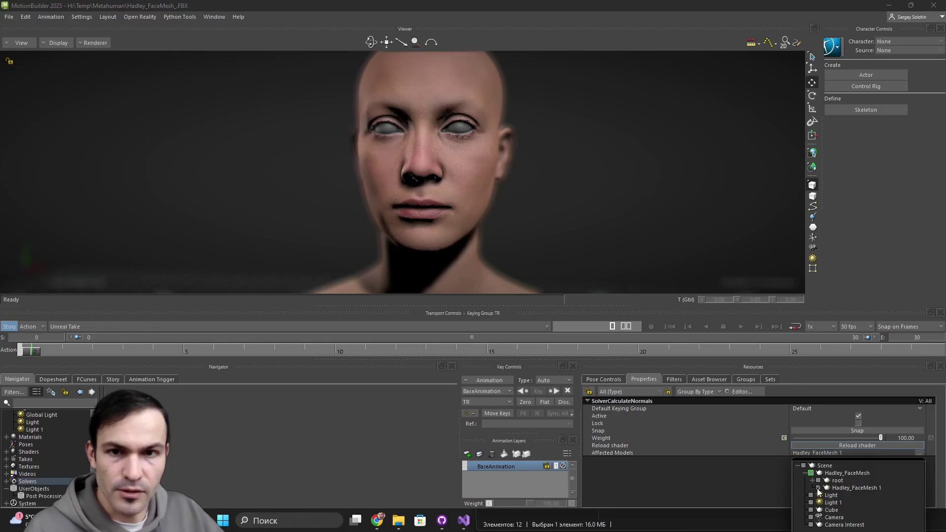
click(747, 492)
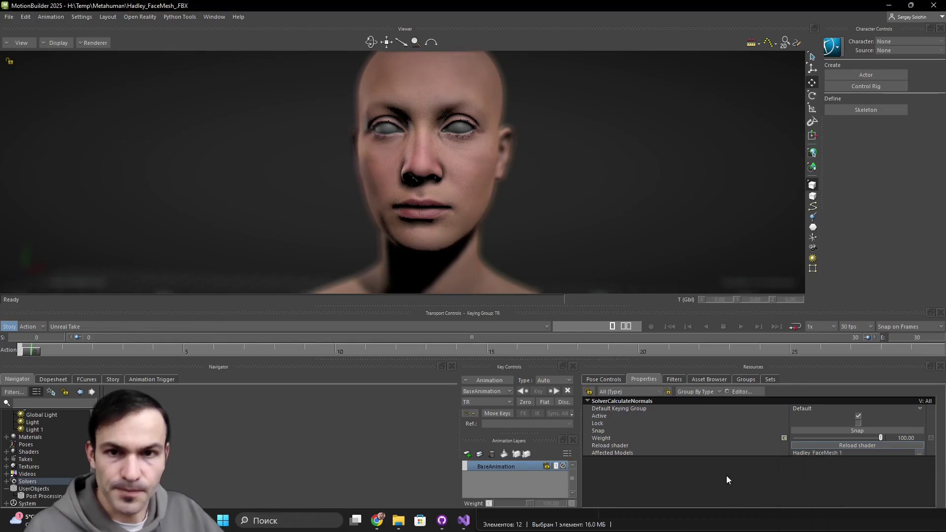
Step: Toggle the normals solver's Active option off and on to compare the face shading, and inspect the head from the side
click(860, 415)
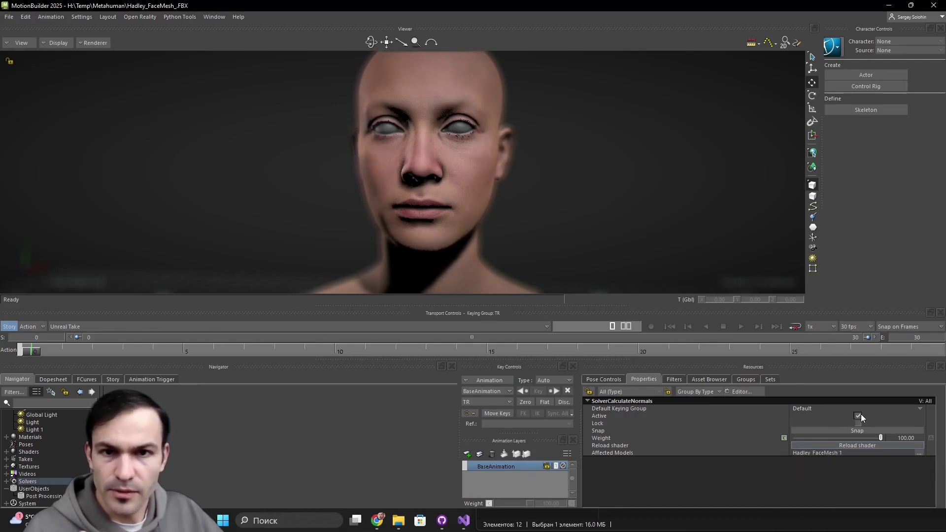
click(858, 415)
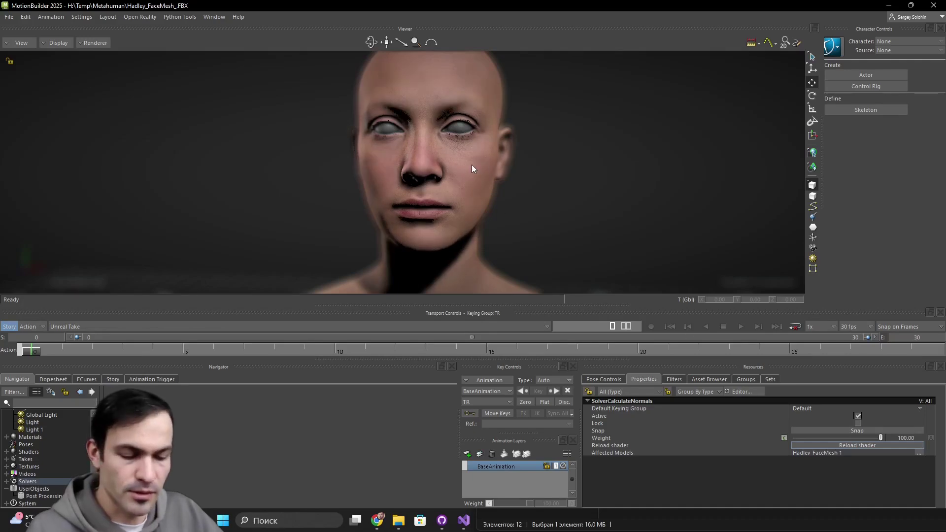
ctrl+shift+drag(386, 230, 480, 219)
Step: Disable Depth Of Field on the Post Processing object
click(40, 496)
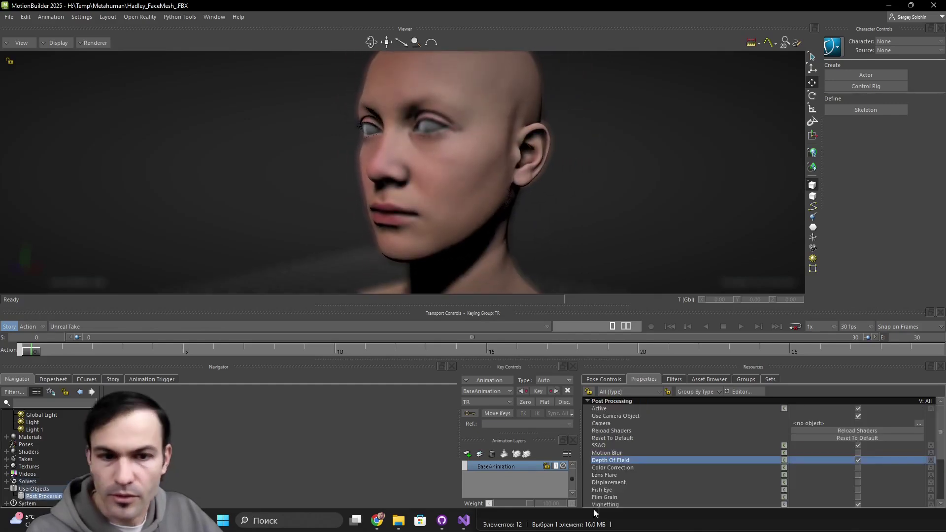
click(857, 460)
ctrl+shift+drag(493, 217, 566, 200)
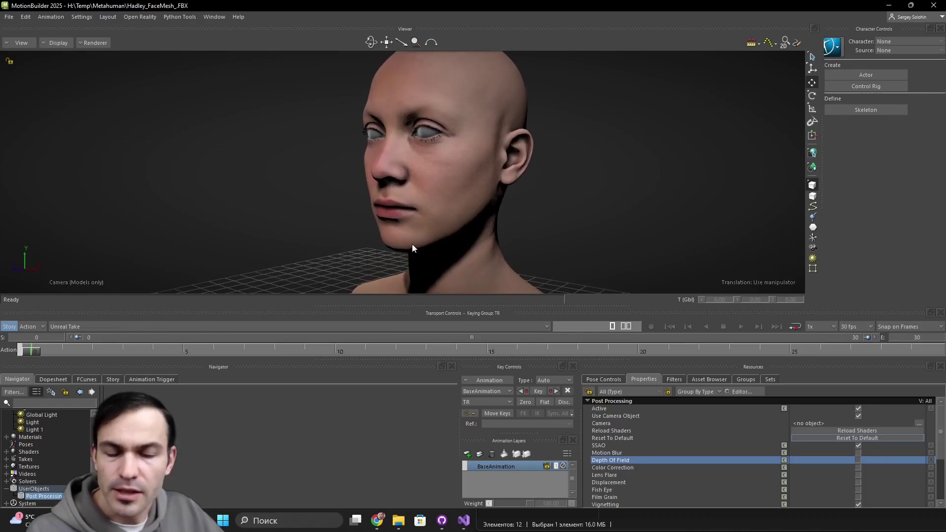
Step: Reopen the SolverCalculateNormals properties and compare the sharp face with the solver inactive and active, finishing on a front view
click(7, 481)
click(29, 488)
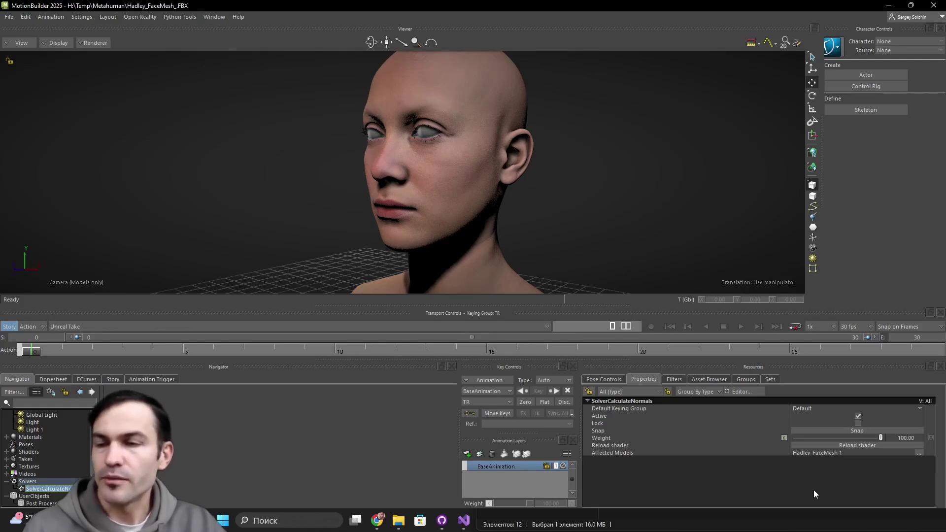
click(803, 445)
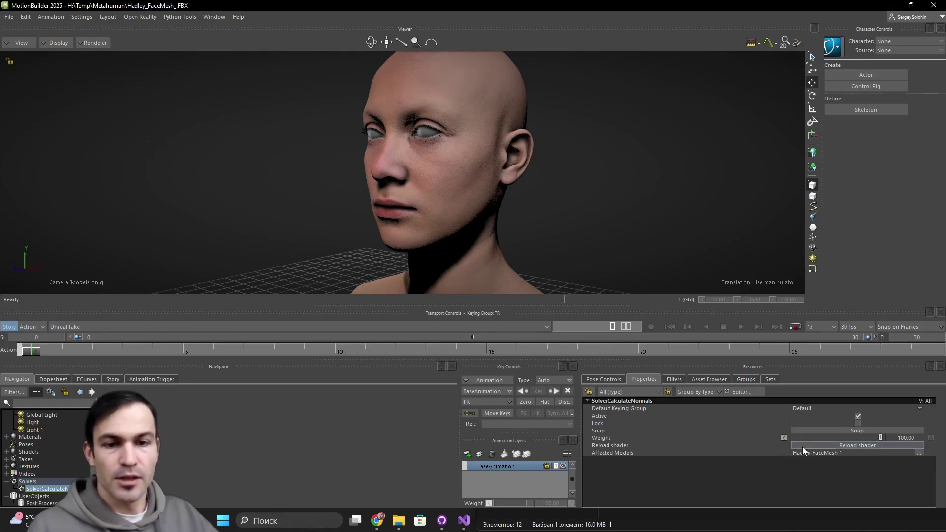
click(858, 415)
click(859, 416)
ctrl+shift+drag(527, 236, 593, 248)
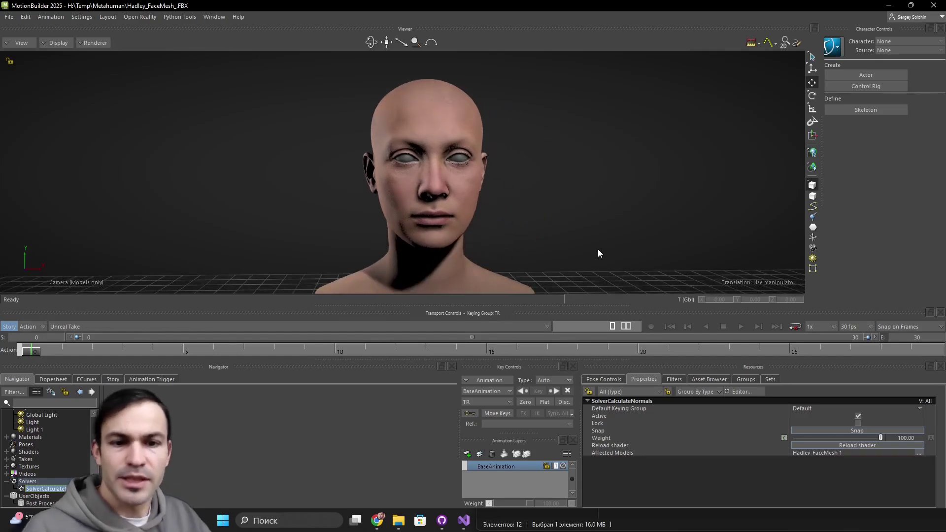